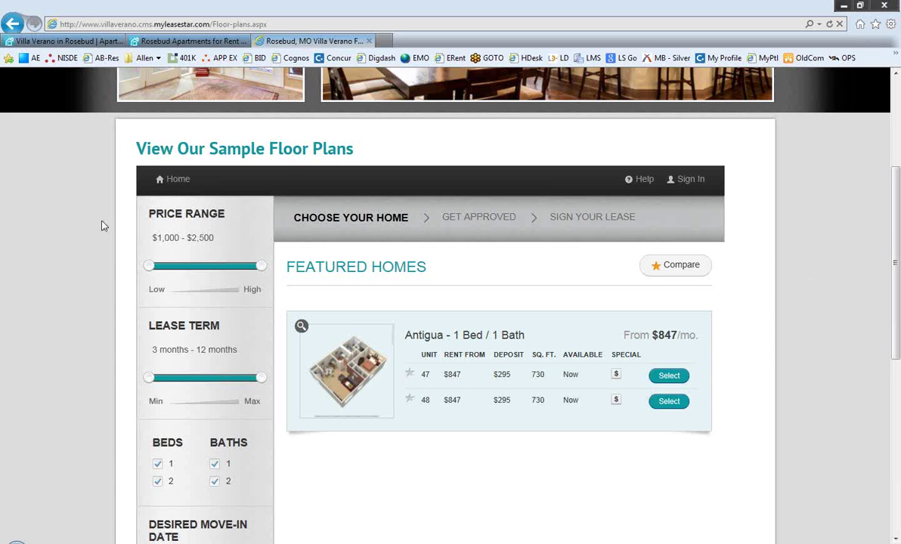
Step: Narrow the search to $1,550–$1,900 rent and a 6-month minimum lease, and star unit 47
scroll(105, 226, "down", 3)
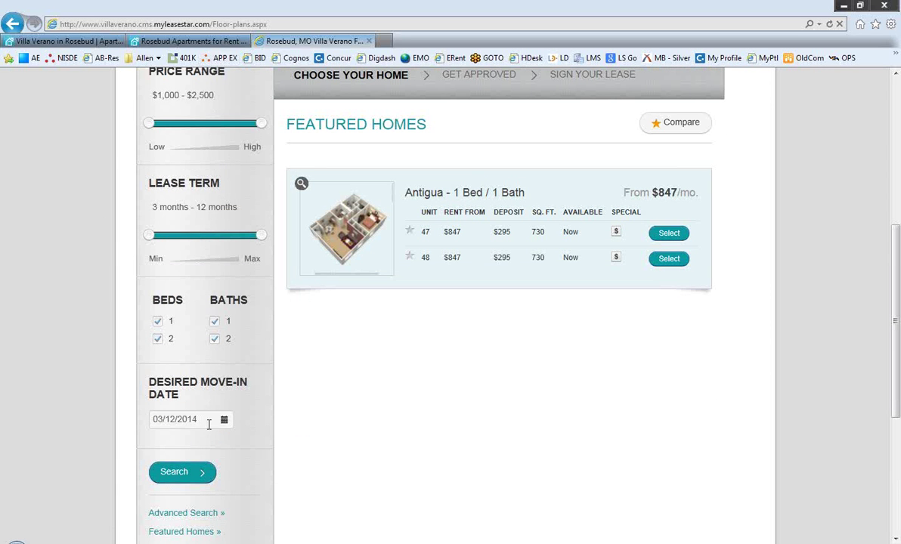
left_click(191, 126)
left_click_drag(262, 125, 216, 124)
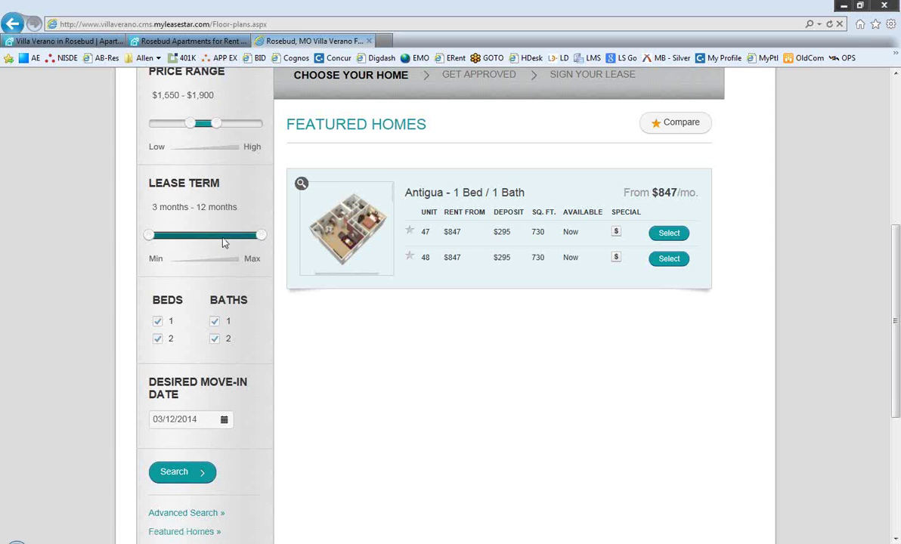
left_click(198, 235)
left_click(410, 233)
Step: Star unit 48, review both units' summaries and amenities side by side, and select unit 47
left_click(409, 258)
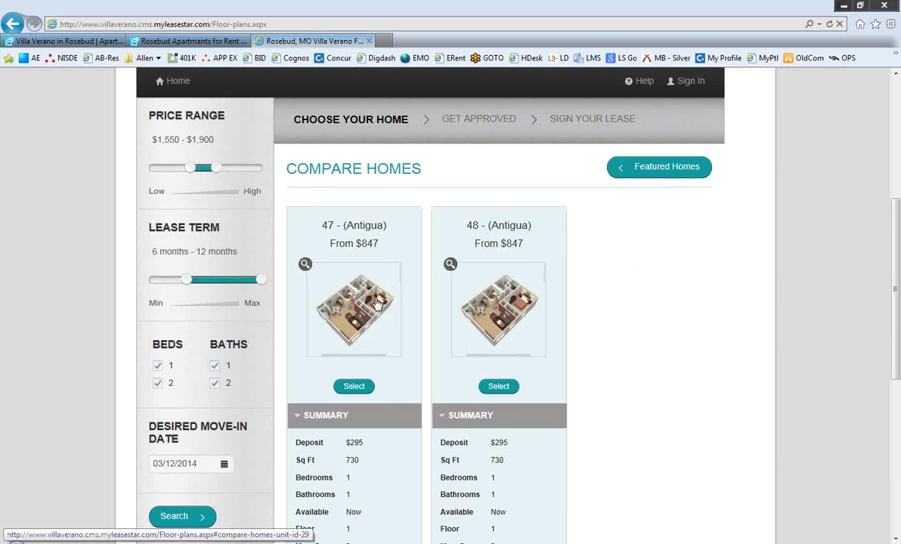
scroll(597, 344, "down", 2)
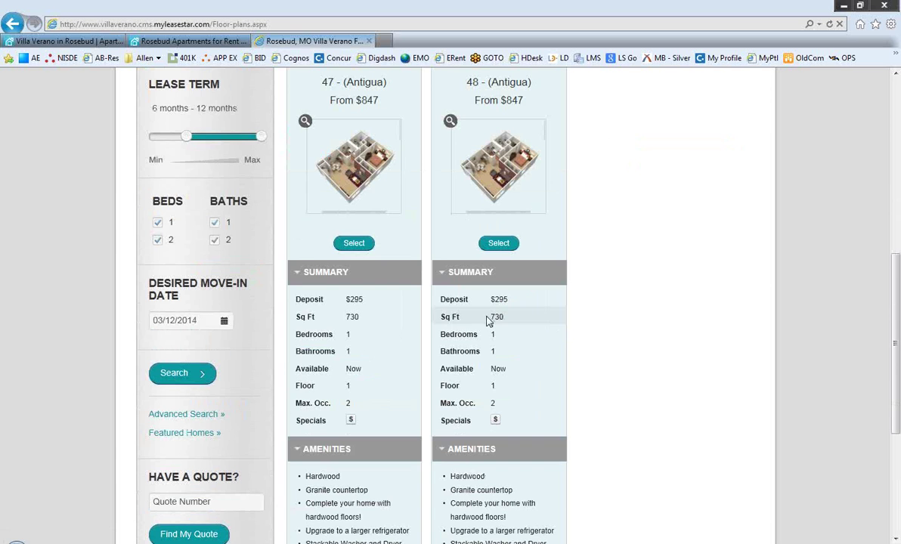
scroll(508, 420, "down", 1)
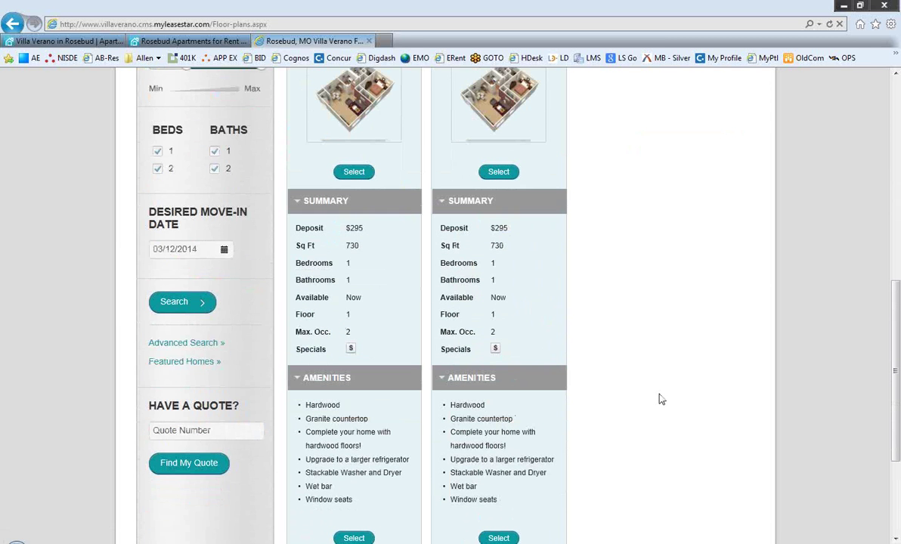
scroll(659, 398, "down", 2)
left_click(357, 395)
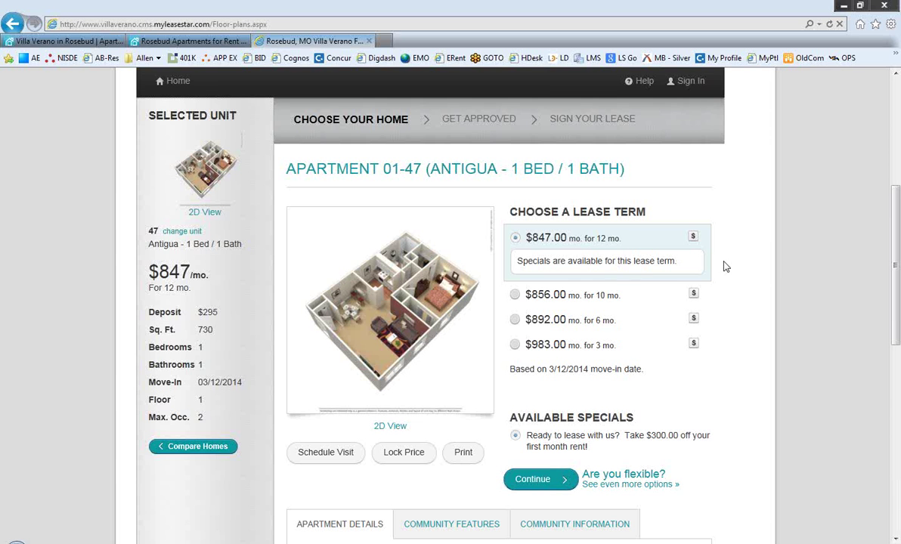
Step: Show apartment 01-47's 2D floor plan, then open its Community Information tab
scroll(782, 276, "down", 1)
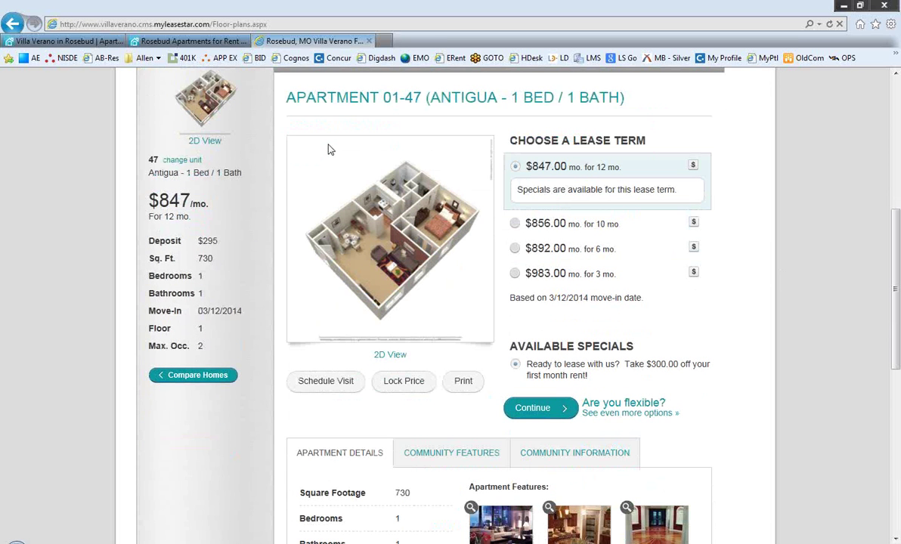
left_click(388, 355)
scroll(426, 353, "down", 3)
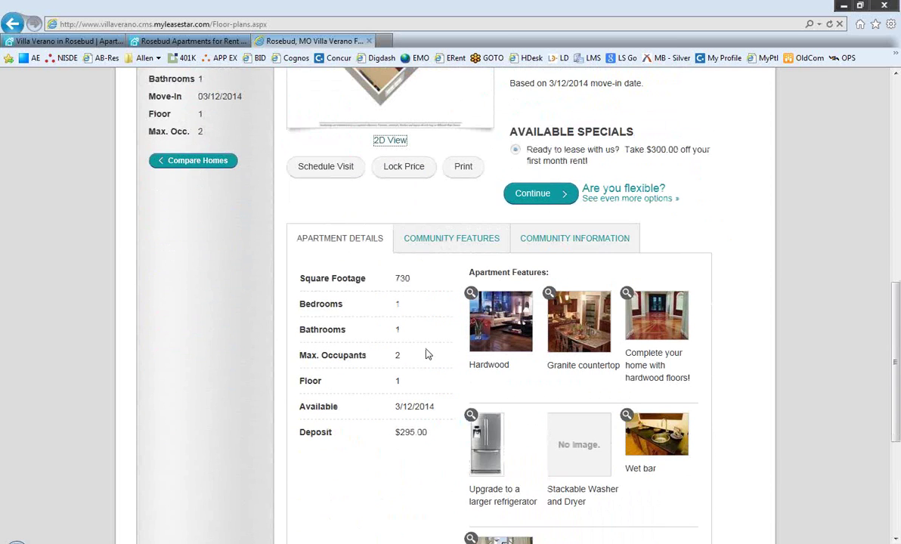
left_click(607, 246)
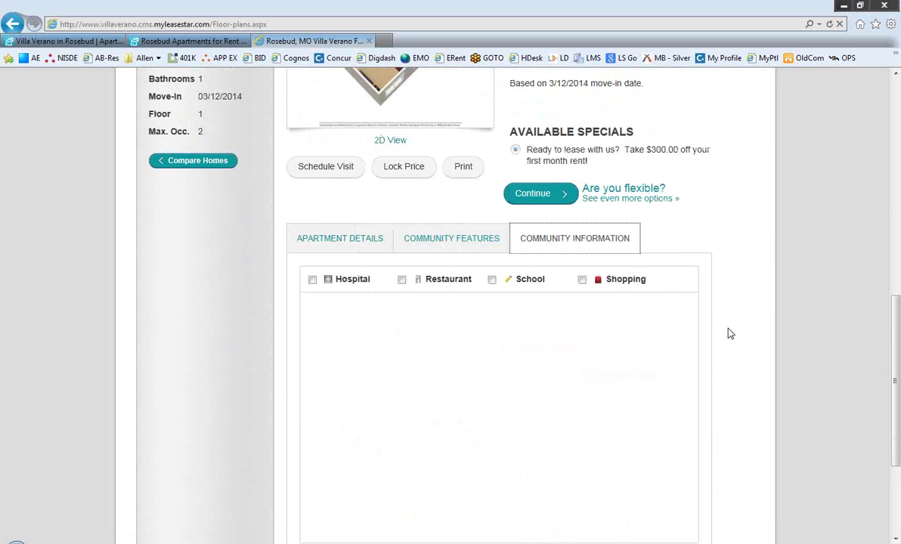
Step: Look over the area map, then continue with the 12-month lease term
scroll(730, 334, "down", 1)
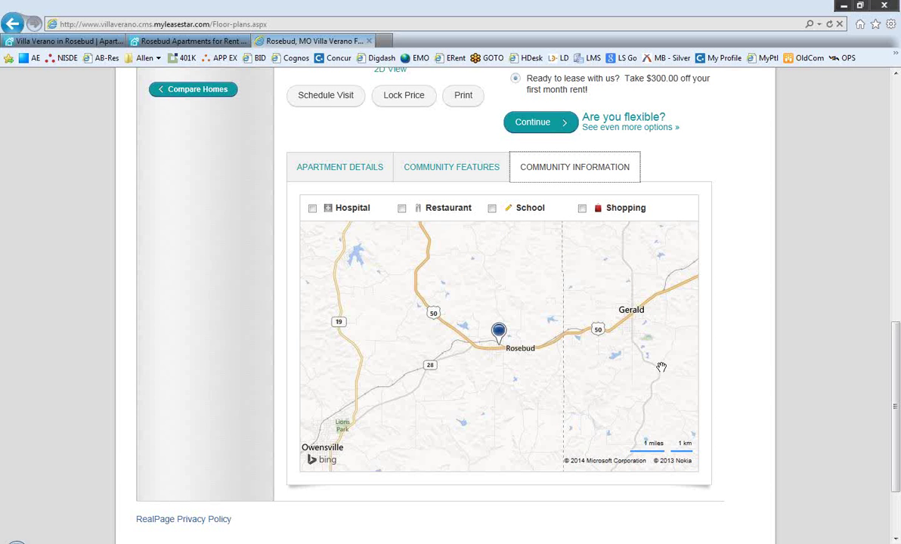
scroll(746, 377, "up", 4)
left_click(544, 420)
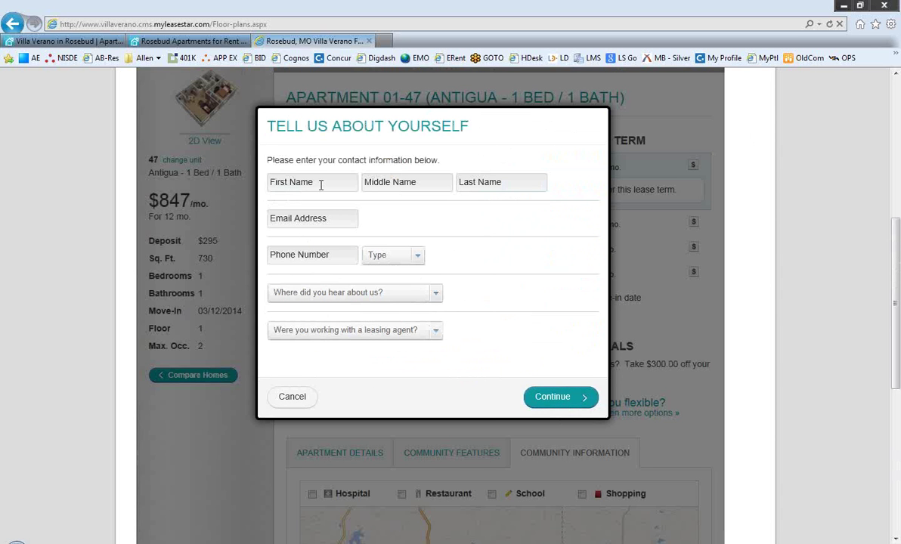
Step: Enter the prospect's first and last name, e-mail address and phone number
left_click(320, 184)
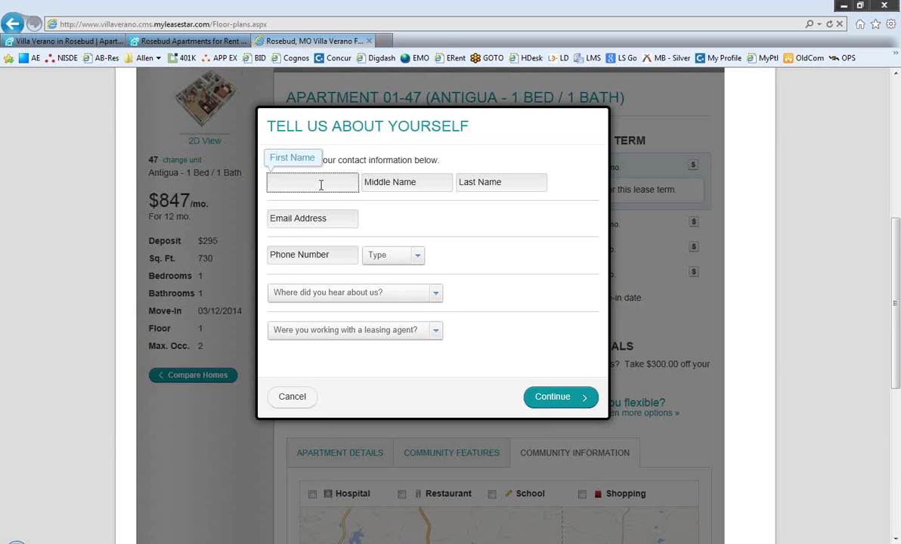
key("Tab")
key("Tab")
key("Tab")
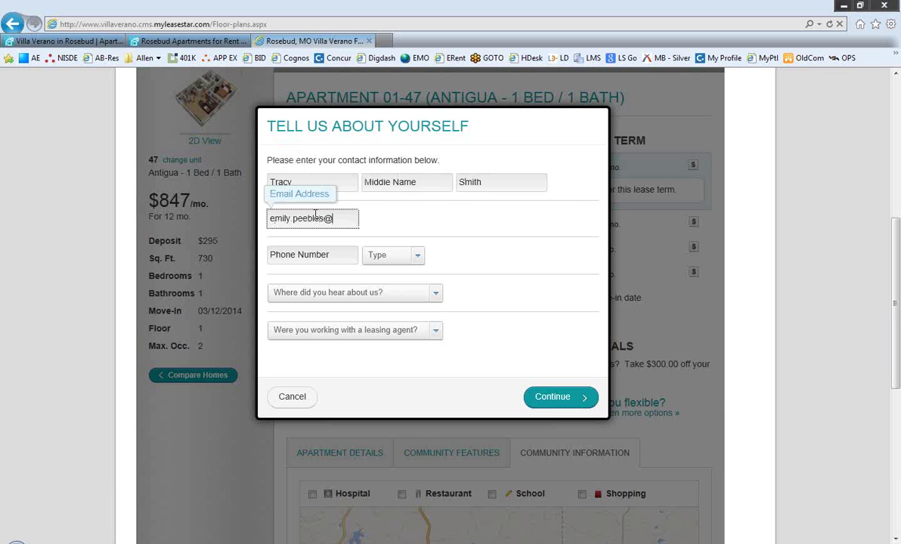
key("Tab")
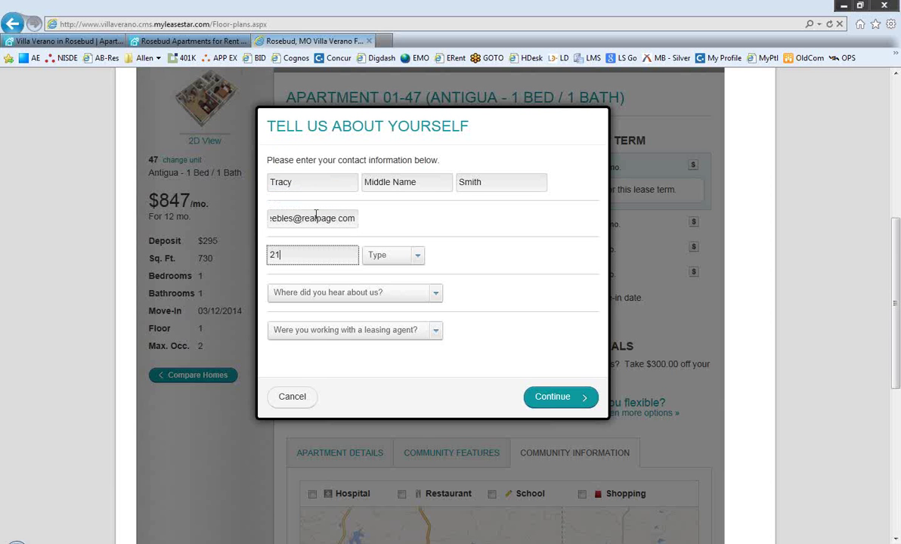
Step: Set the phone type to Mobile, referral source to Apartment Guide, and pick the leasing agent
key("Tab")
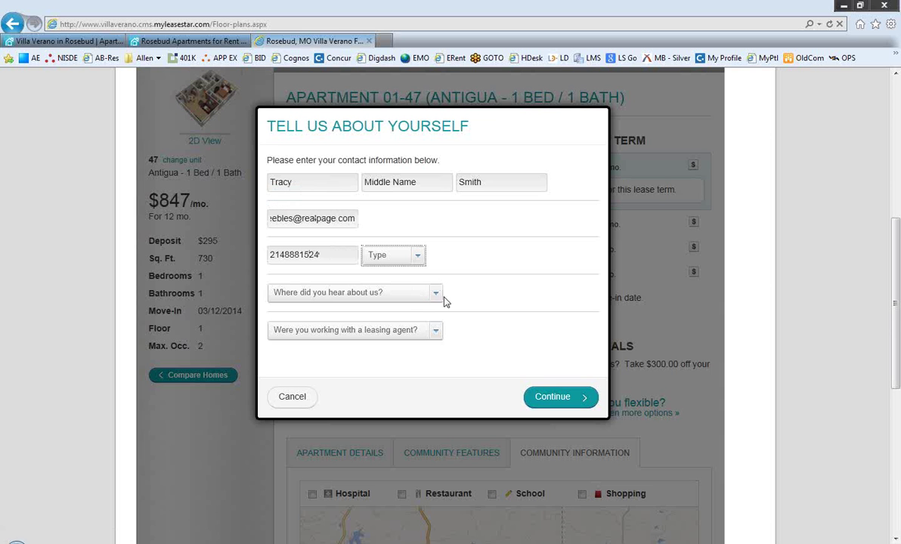
left_click(421, 256)
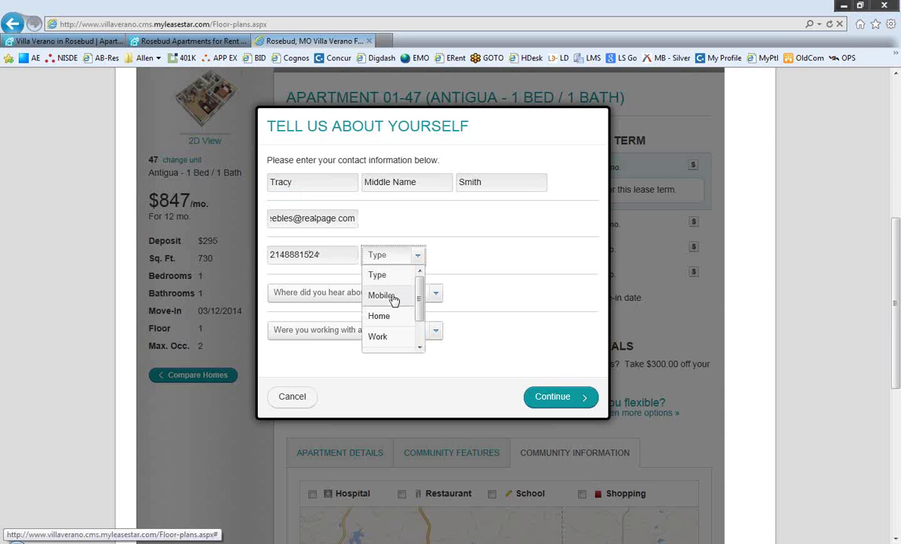
left_click(395, 296)
left_click(393, 297)
left_click(368, 353)
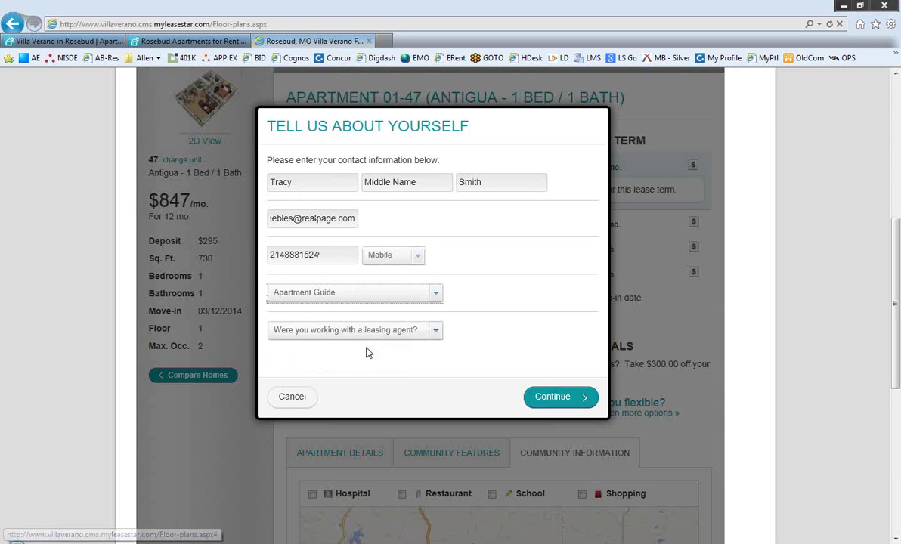
left_click(369, 337)
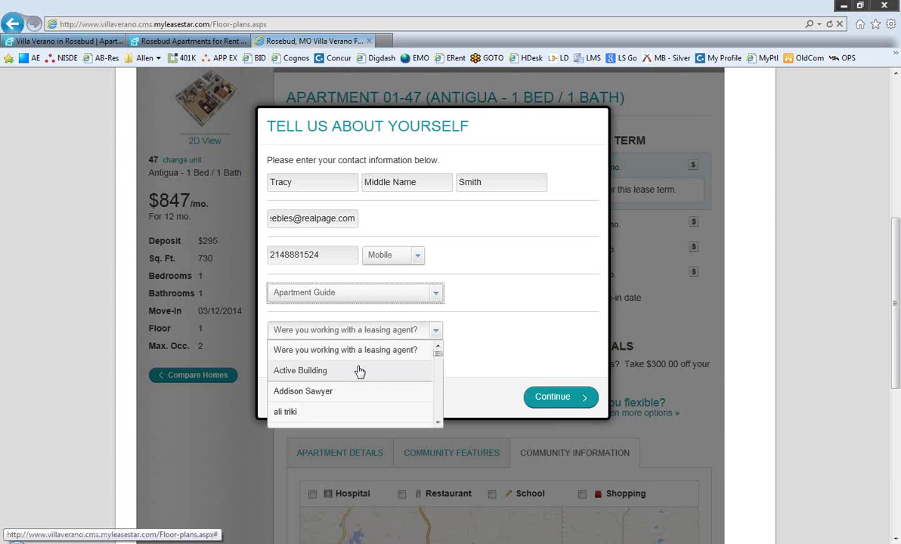
left_click(359, 370)
left_click(369, 334)
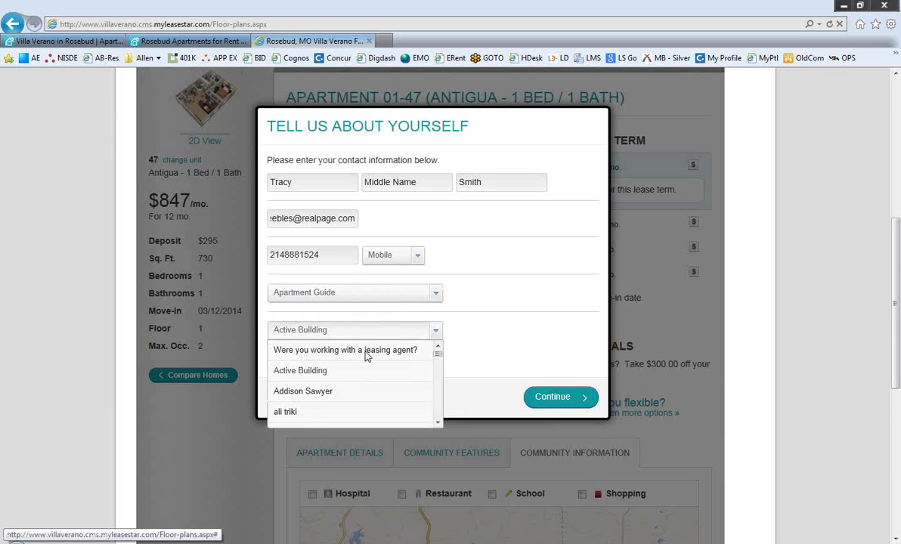
left_click(354, 391)
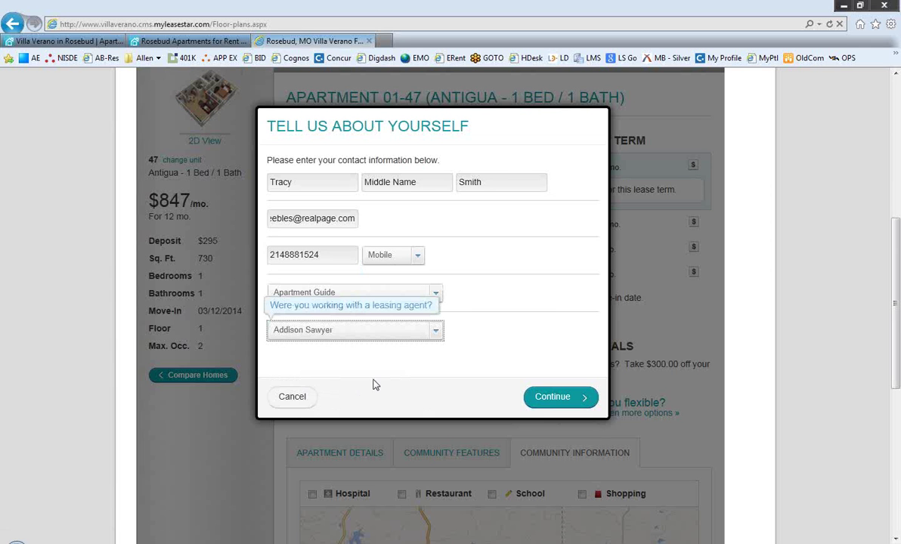
Step: Add the prospect's middle initial, submit the contact form, and close the two other browser tabs
left_click(568, 397)
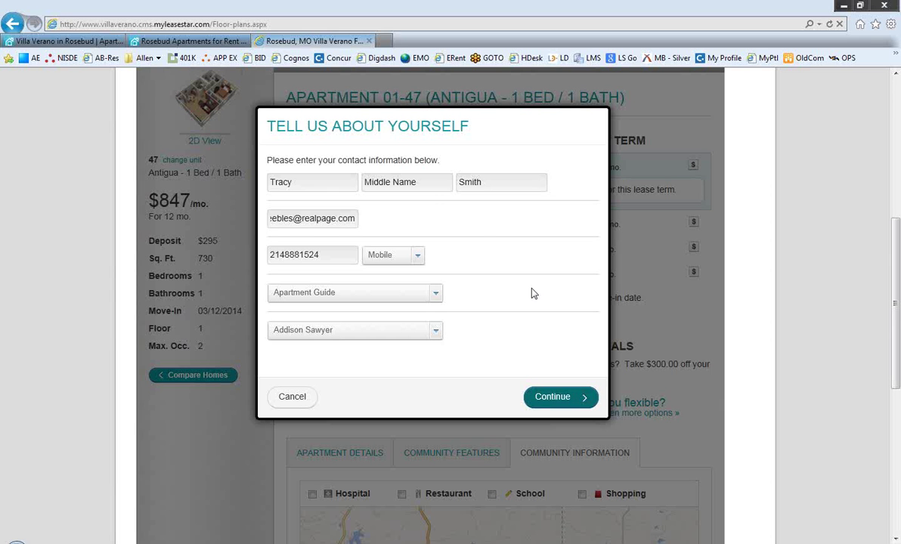
left_click(433, 182)
type("A")
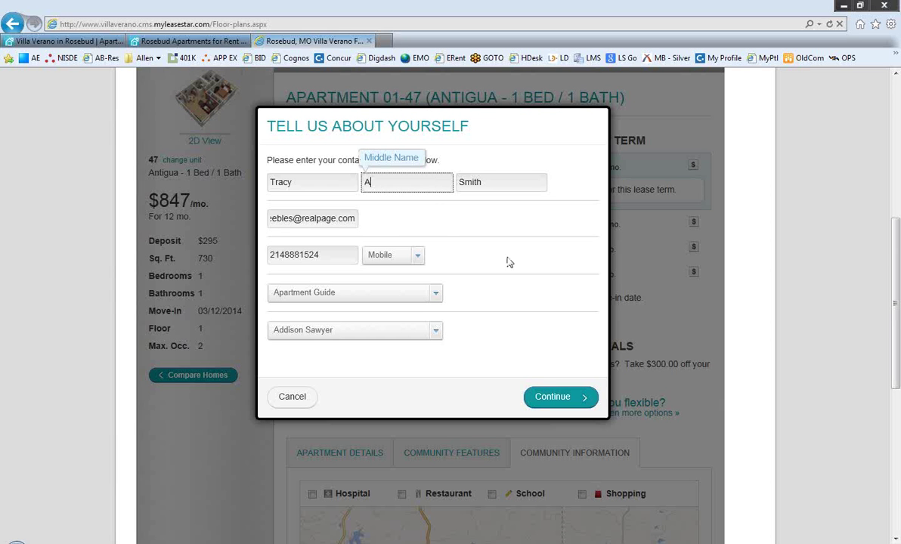
left_click(572, 399)
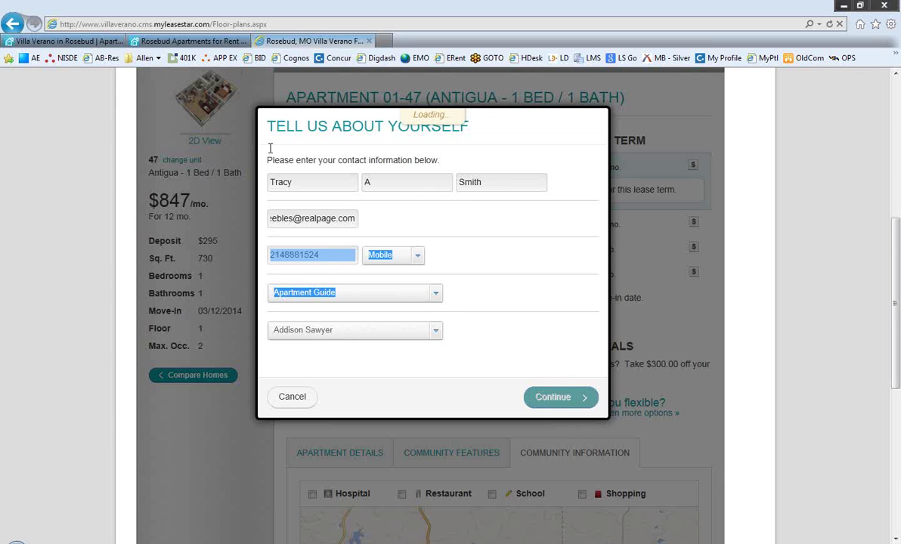
left_click(242, 41)
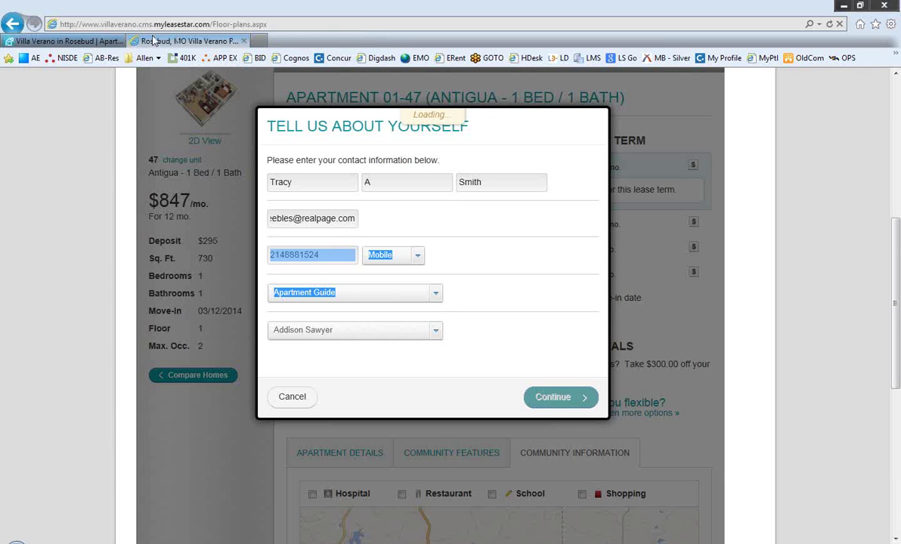
left_click(111, 41)
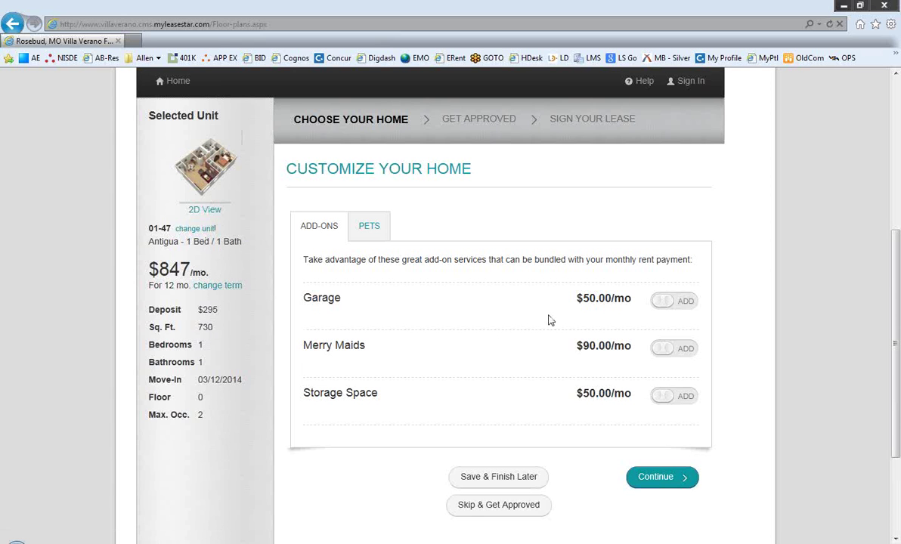
Step: Add Garage and Merry Maids to the rent, declare no pets, and proceed to Get Approved
left_click(677, 306)
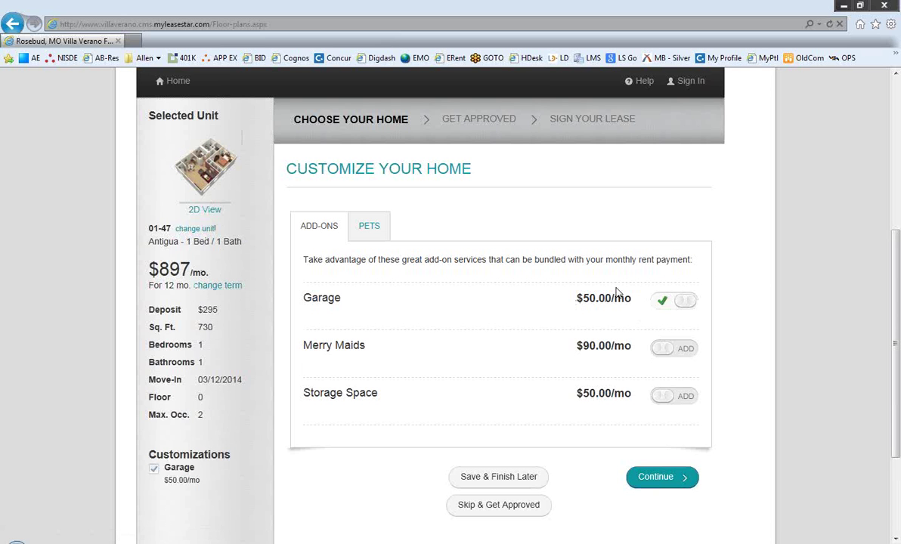
left_click(667, 352)
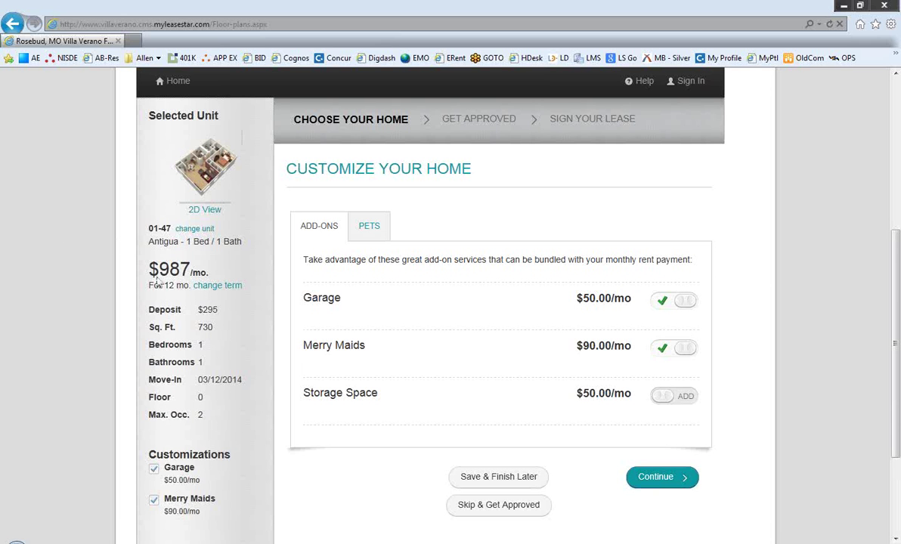
left_click(370, 226)
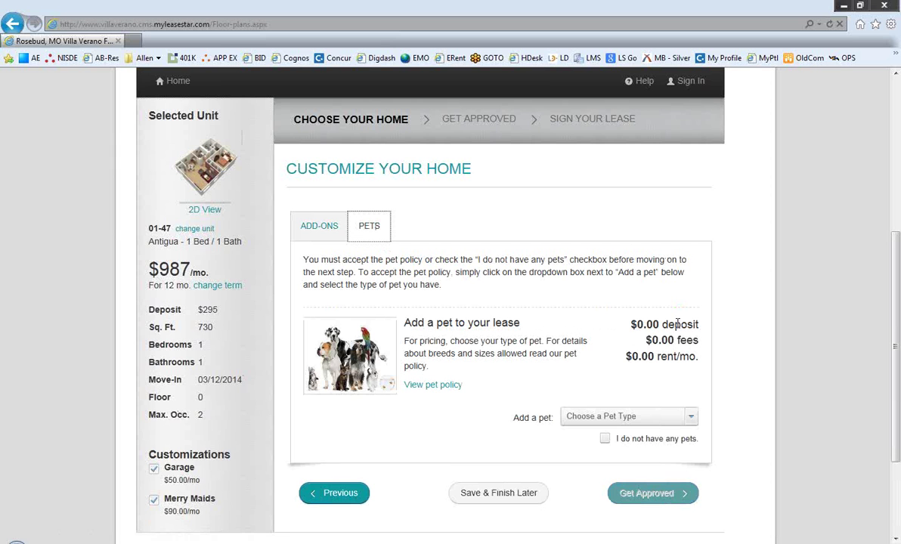
left_click(604, 439)
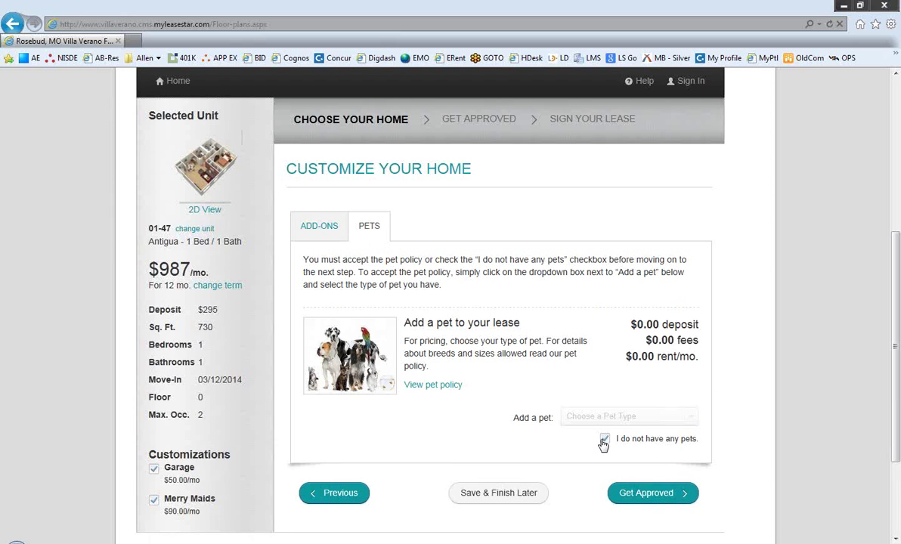
left_click(643, 498)
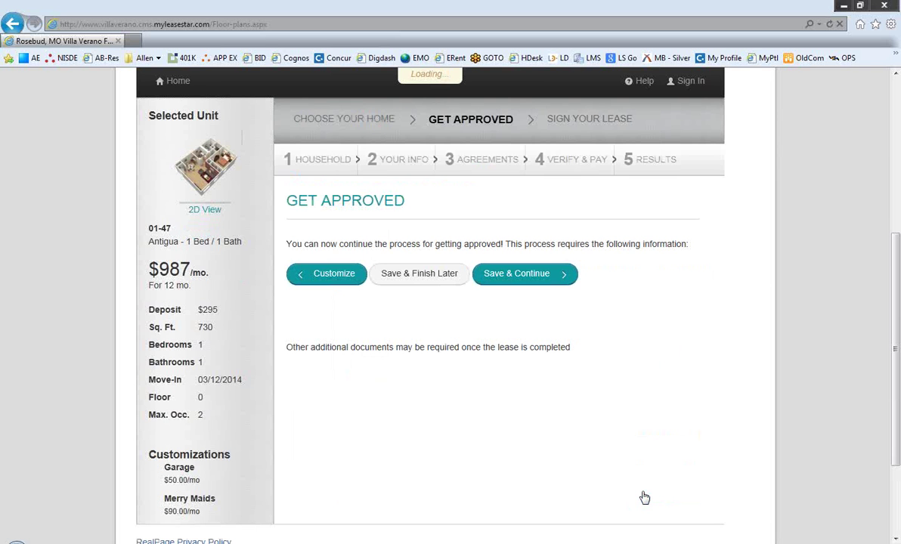
Step: Start approval and save the Household step with only the head of household listed
left_click(535, 395)
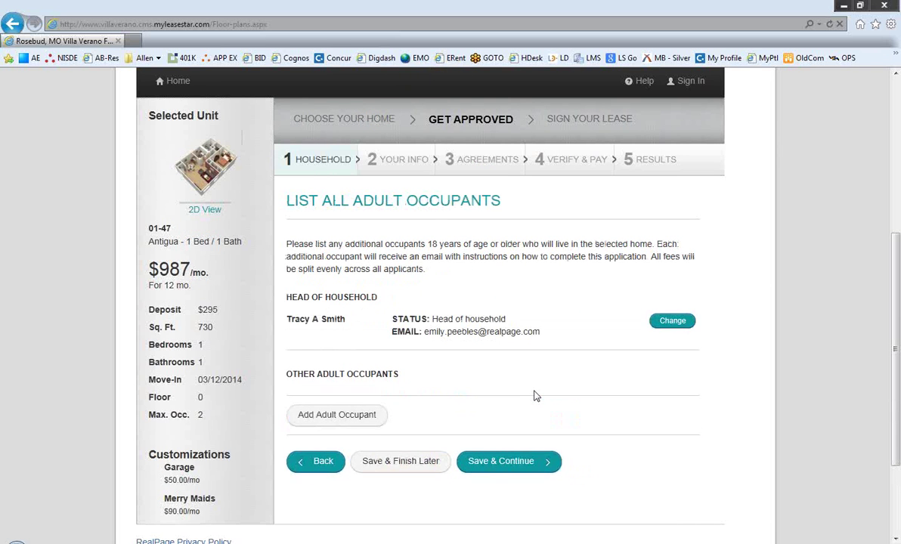
left_click(519, 464)
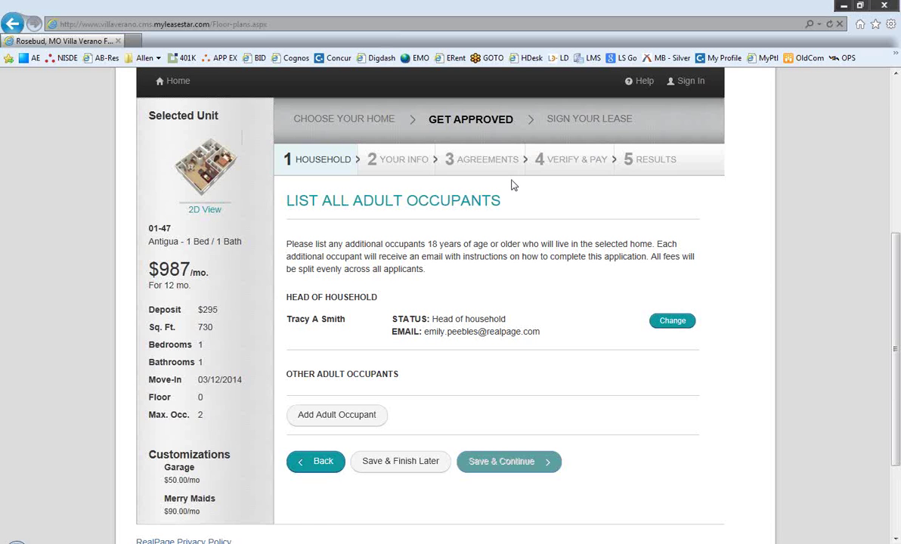
scroll(510, 185, "up", 2)
scroll(521, 340, "down", 2)
scroll(582, 391, "up", 5)
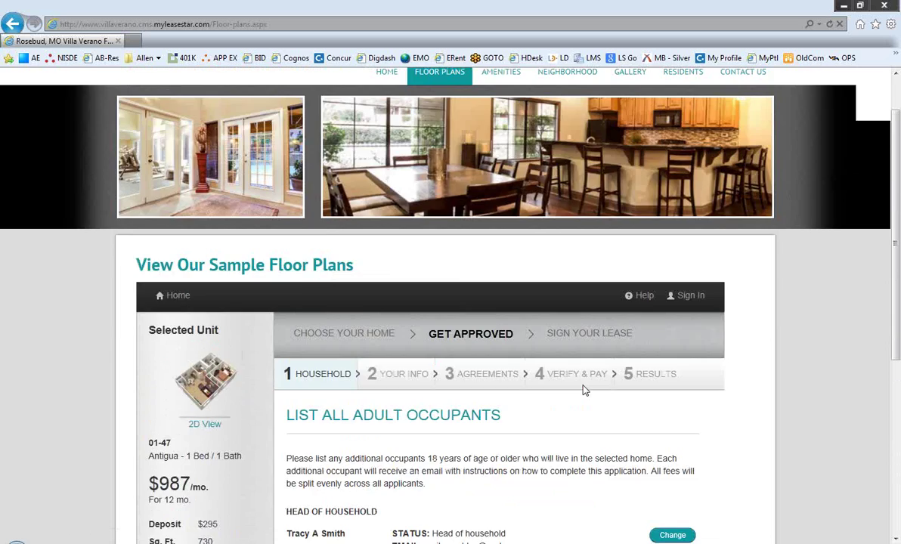
scroll(583, 390, "down", 3)
scroll(582, 390, "down", 3)
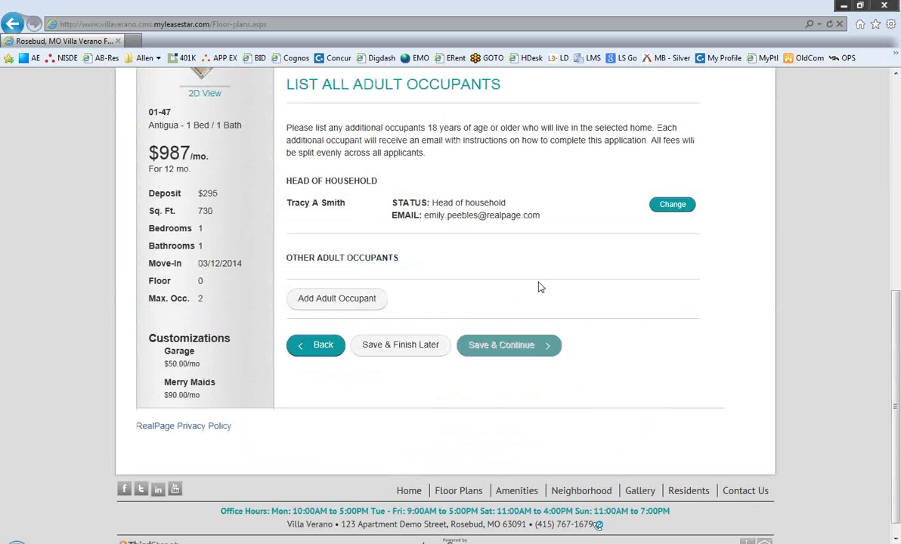
scroll(540, 287, "up", 2)
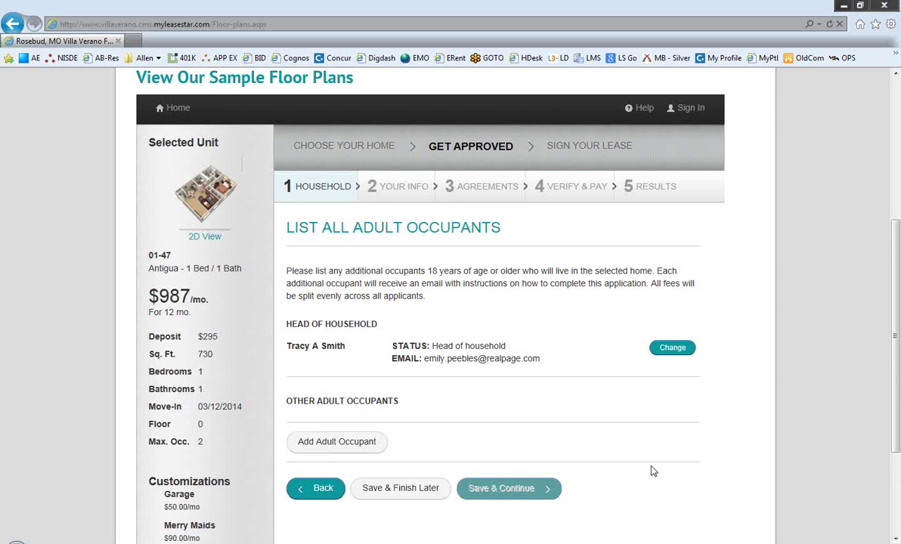
scroll(652, 469, "up", 3)
scroll(655, 464, "down", 2)
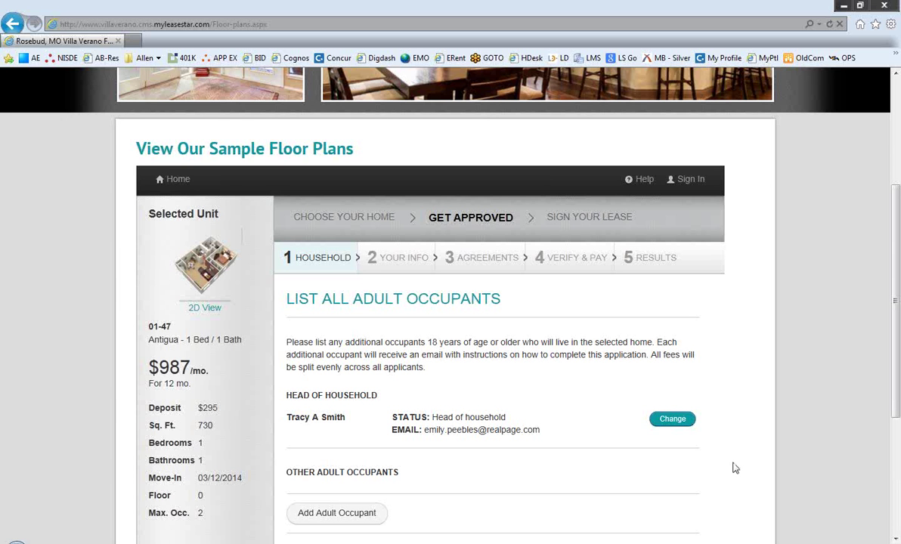
scroll(735, 468, "up", 3)
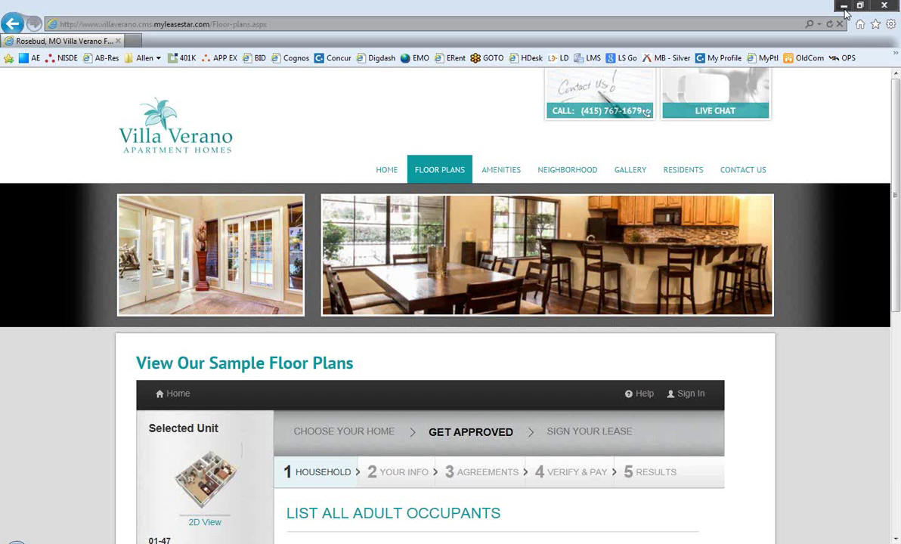
Step: Minimize the browser and Gallery windows, then bring back the Villa Verano website window
left_click(844, 8)
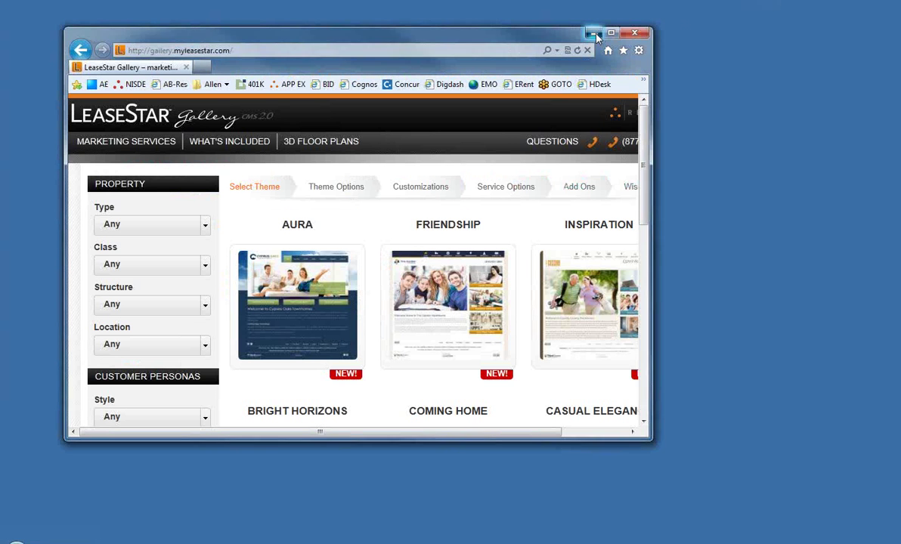
left_click(594, 33)
mouse_move(186, 539)
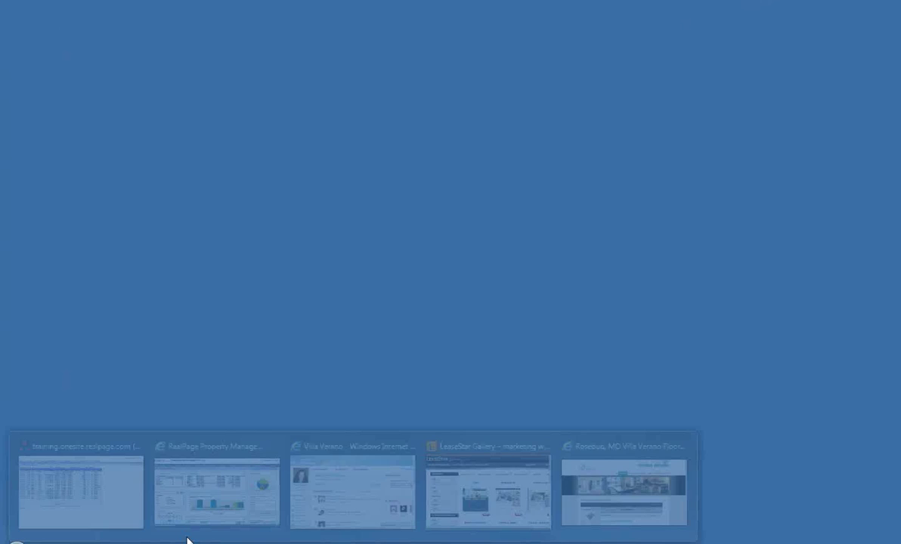
left_click(615, 460)
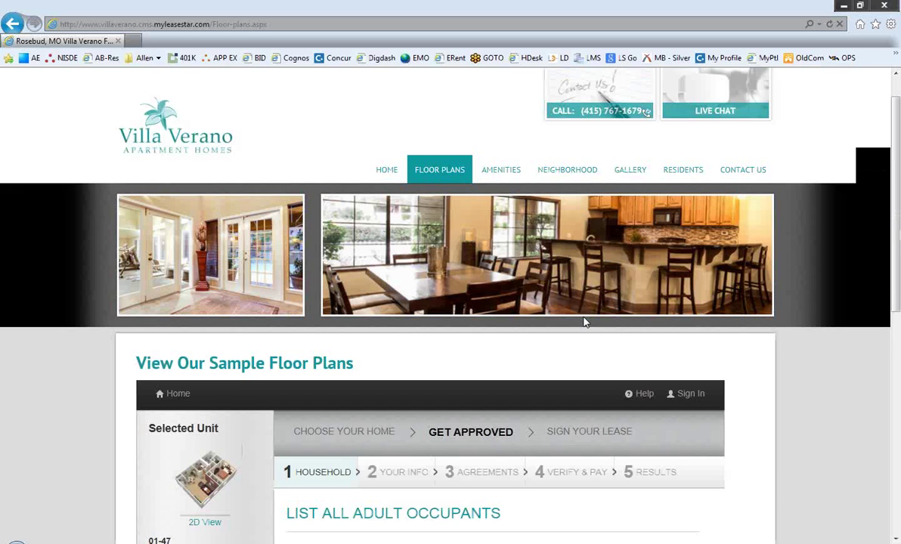
Step: Step back through Customize Your Home and pets, returning to the Get Approved page
scroll(678, 372, "down", 6)
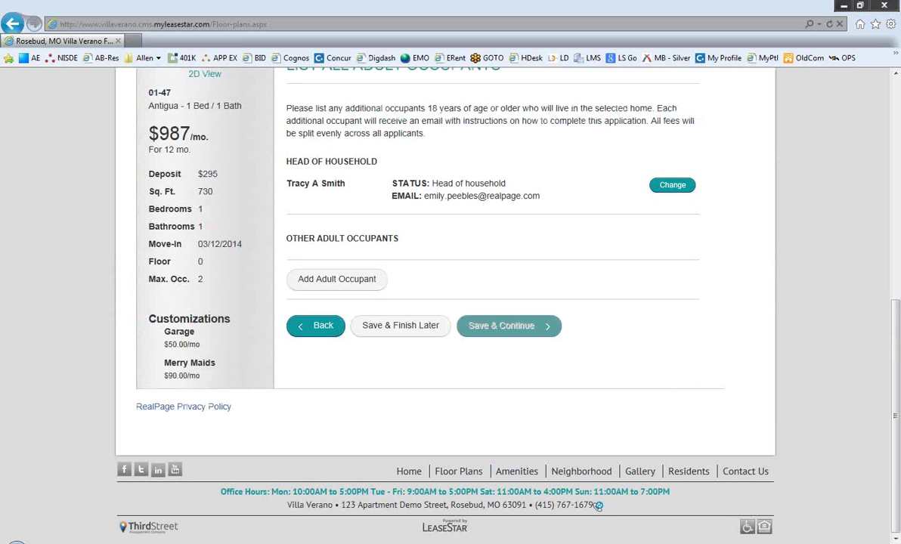
left_click(312, 326)
scroll(308, 398, "down", 5)
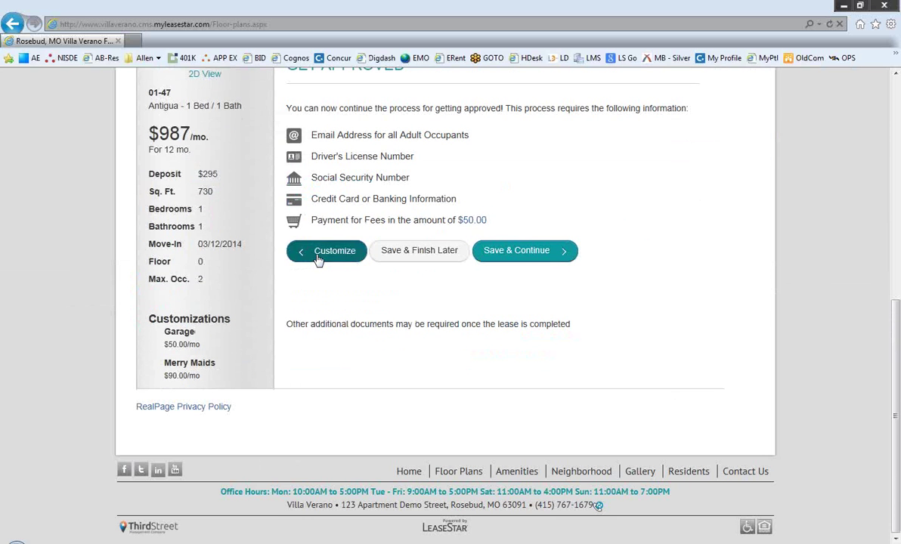
left_click(328, 255)
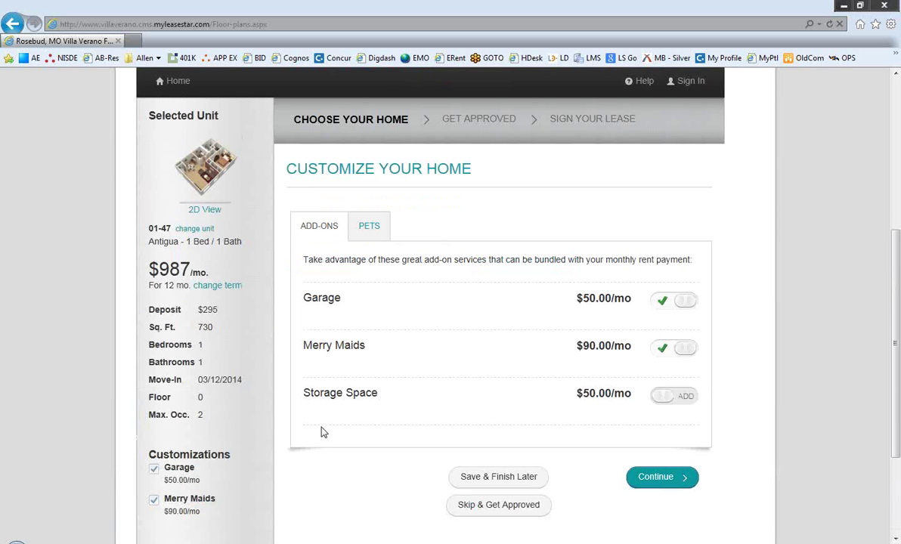
scroll(319, 436, "down", 2)
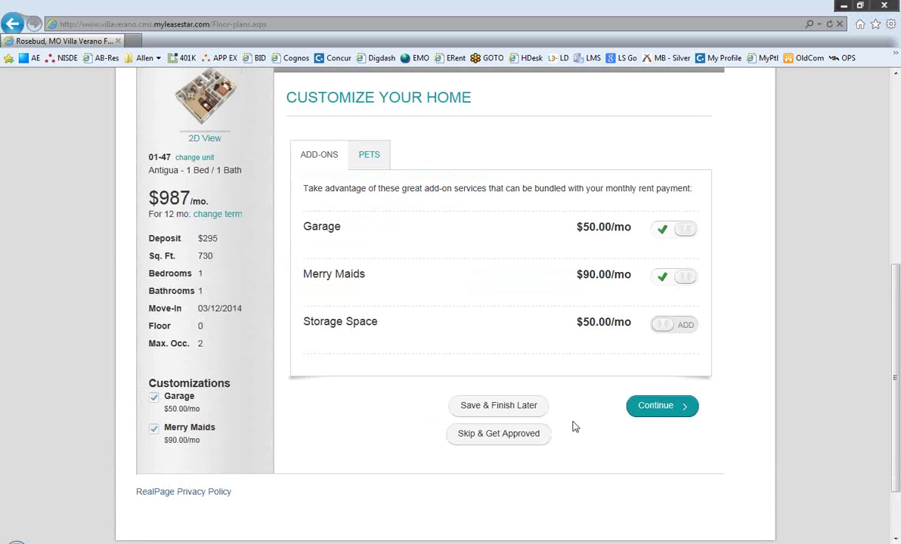
left_click(672, 412)
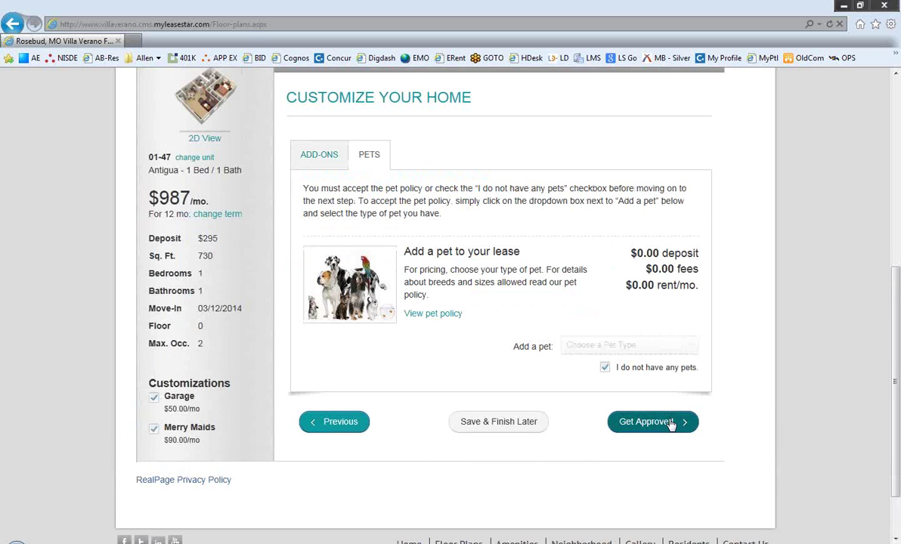
left_click(671, 424)
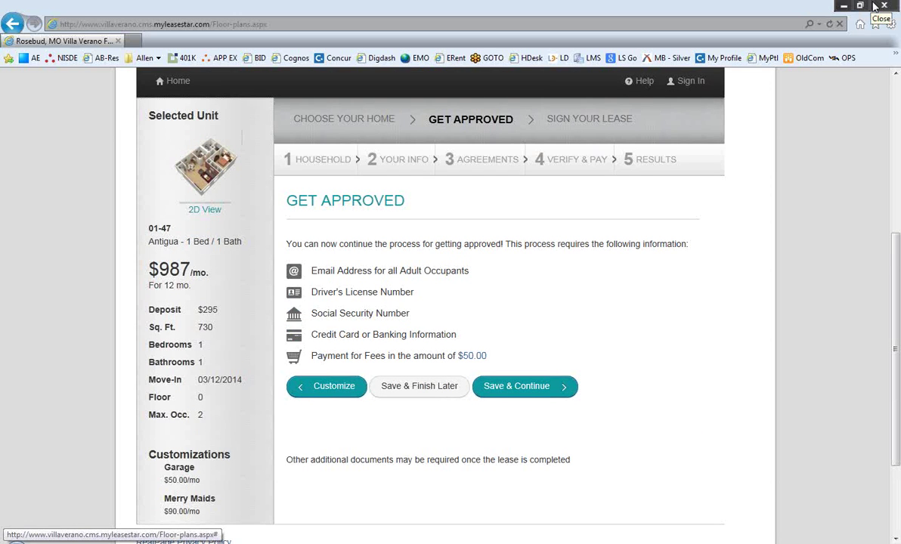
Step: Close the website, return to OneSite, and switch the Today page role to Temp Leasing Agent
left_click(877, 6)
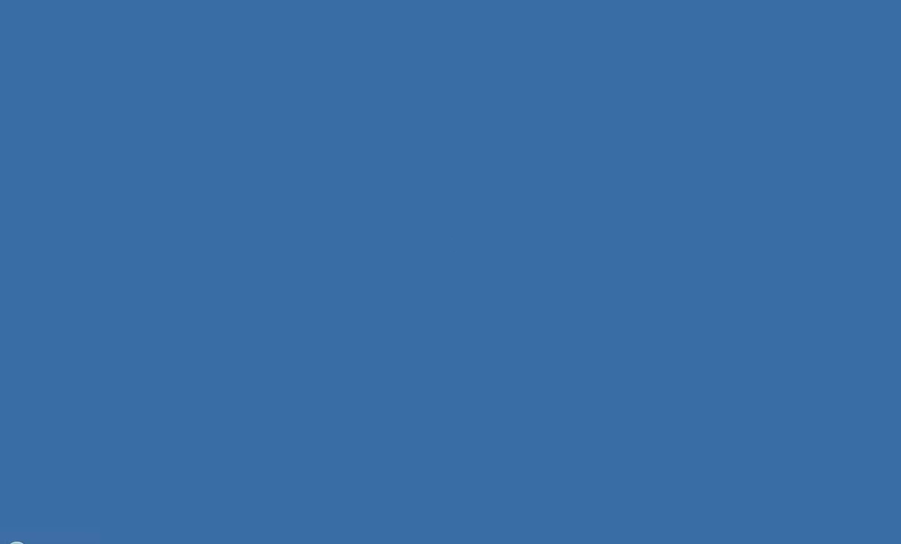
mouse_move(177, 539)
left_click(186, 484)
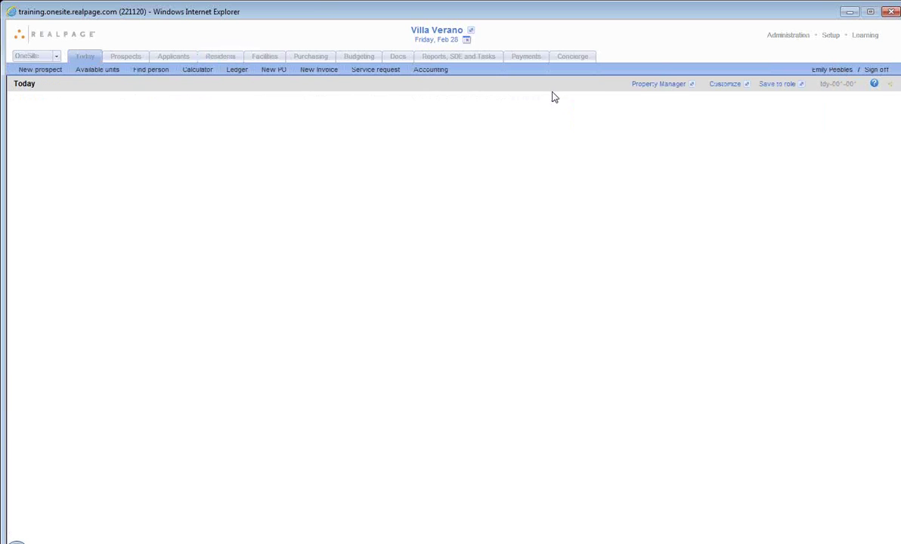
left_click(687, 86)
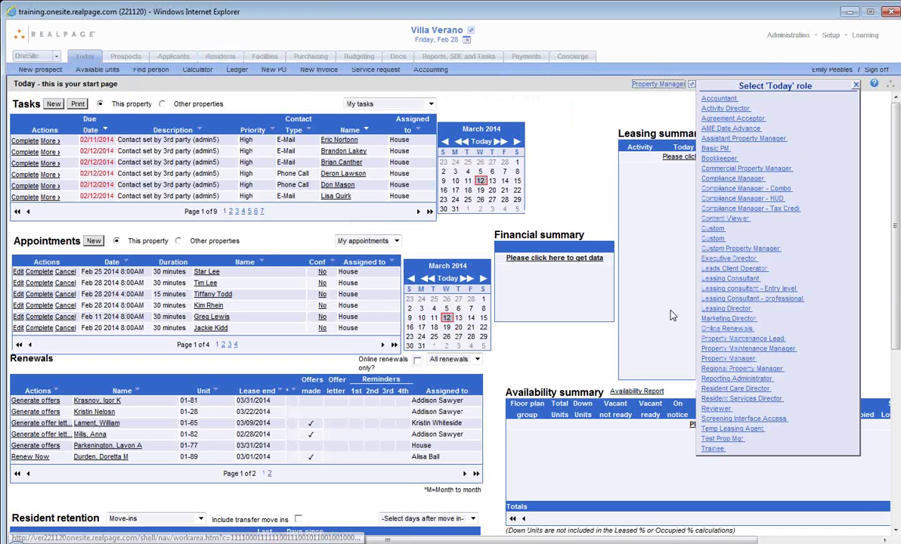
left_click(733, 429)
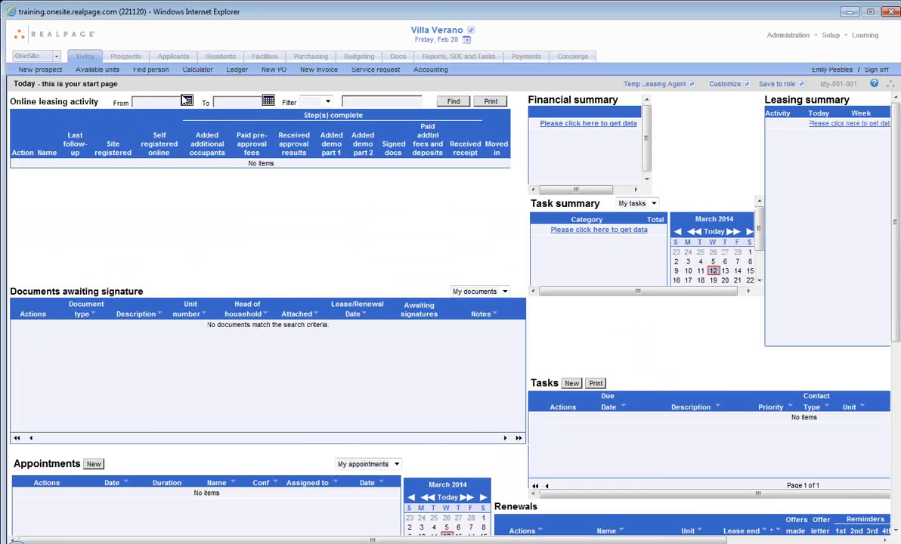
Step: Pick 02/28/2014 as both From and To dates in the calendars and search
left_click(186, 101)
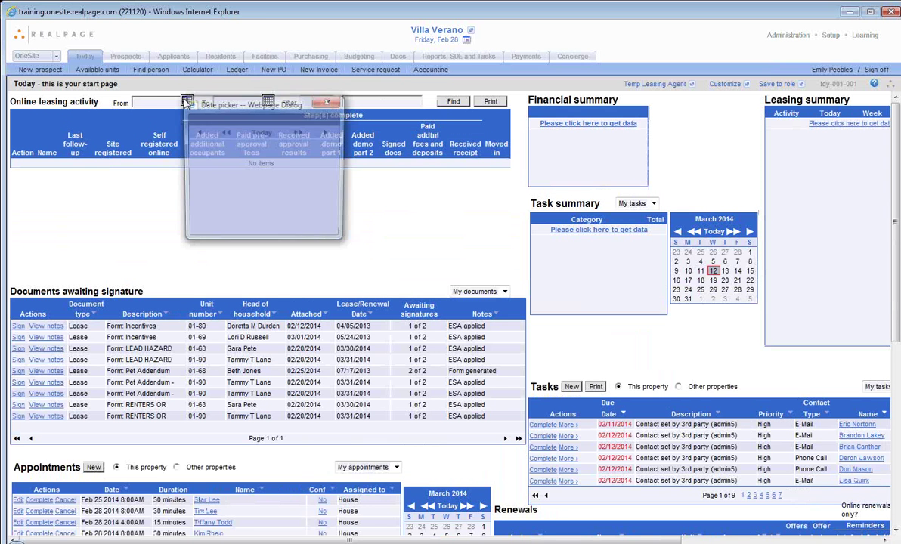
left_click(320, 105)
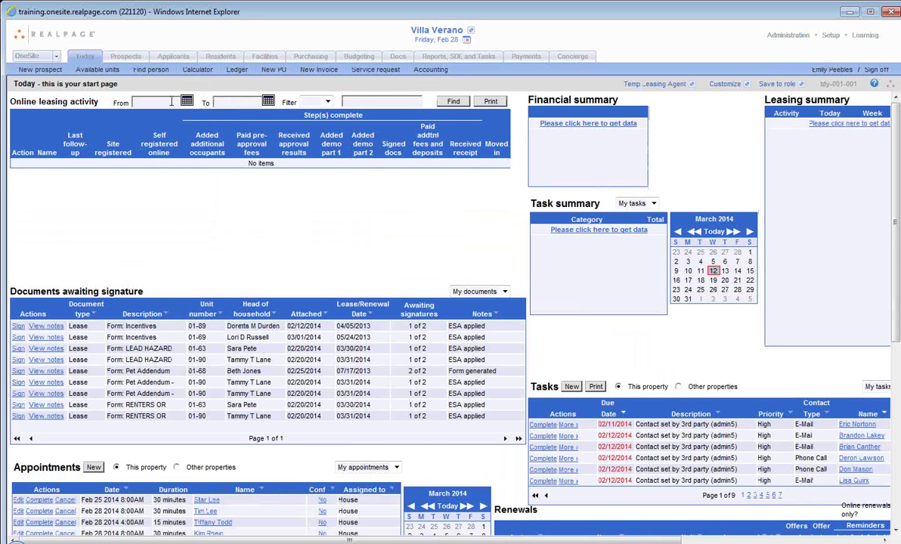
type("02")
left_click(187, 105)
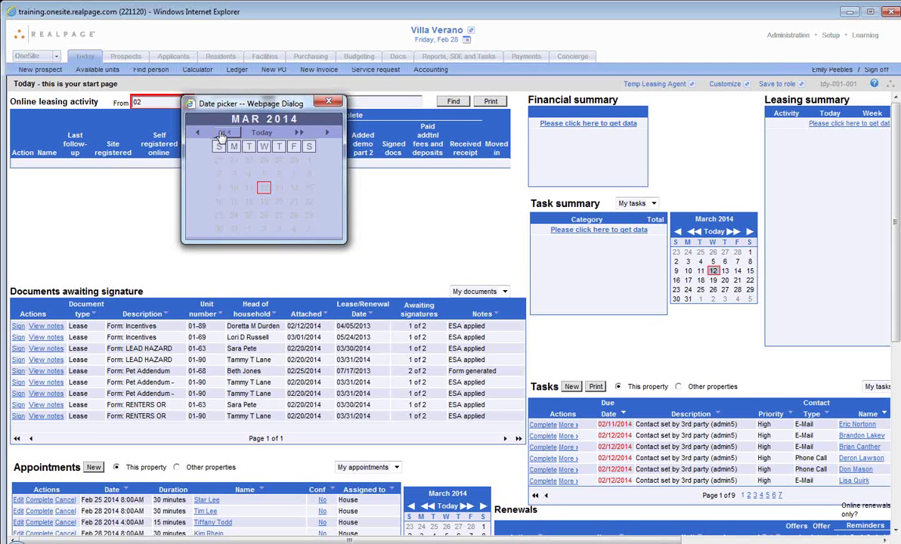
left_click(224, 132)
left_click(197, 132)
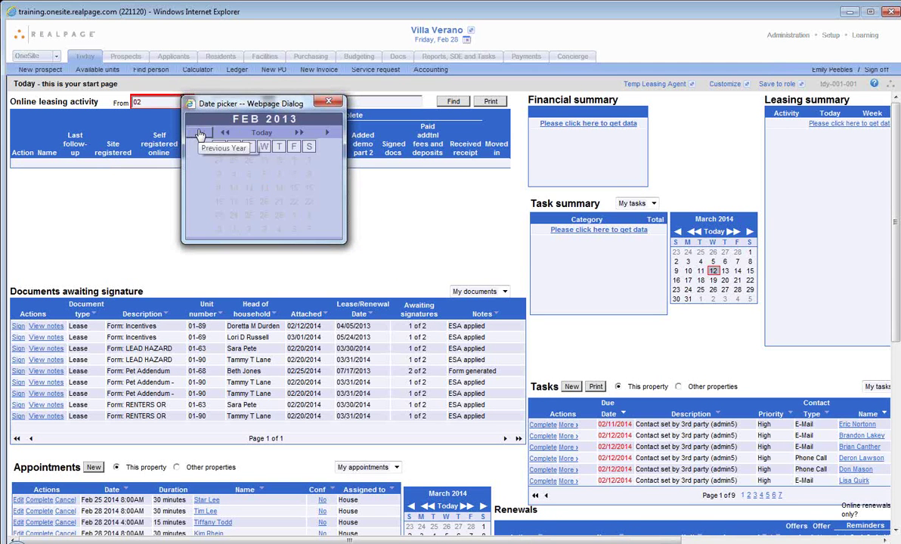
left_click(298, 133)
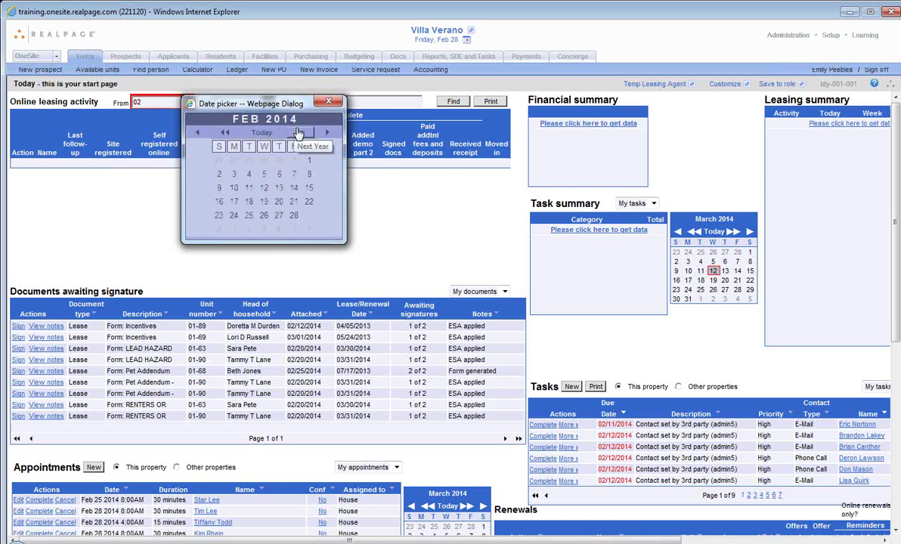
left_click(294, 215)
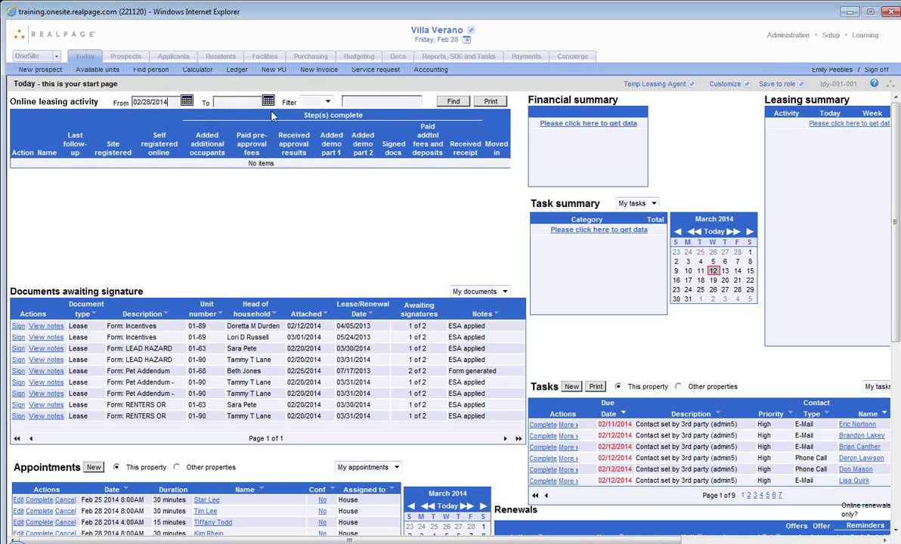
left_click(267, 103)
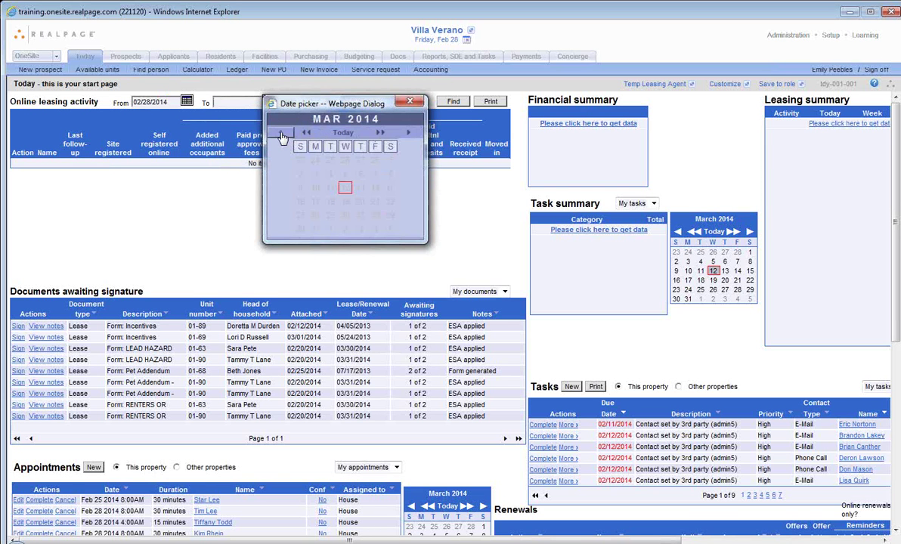
left_click(278, 133)
left_click(370, 215)
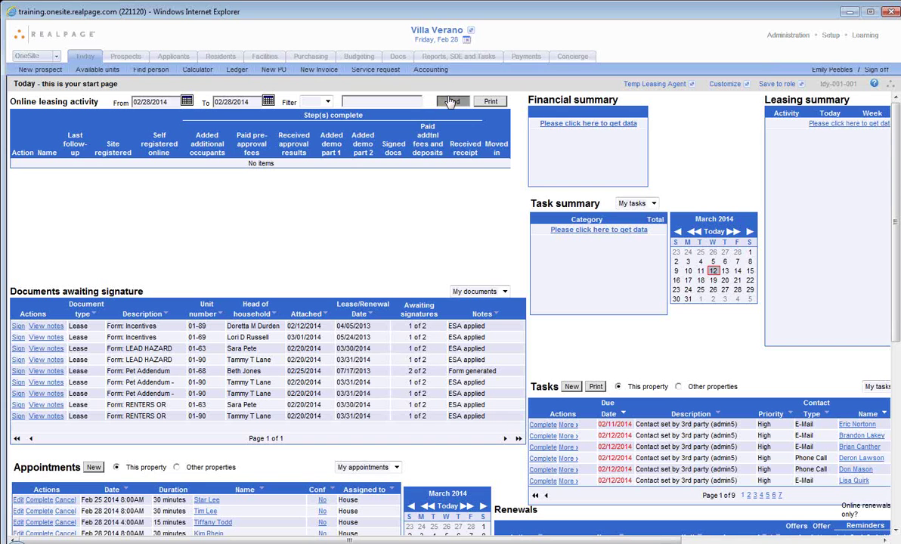
left_click(451, 101)
Step: Correct the From date to 02/01/2014 and search the online leasing activity again
left_click_drag(162, 102, 33, 84)
type("0210")
key("BackSpace")
key("BackSpace")
type("01214")
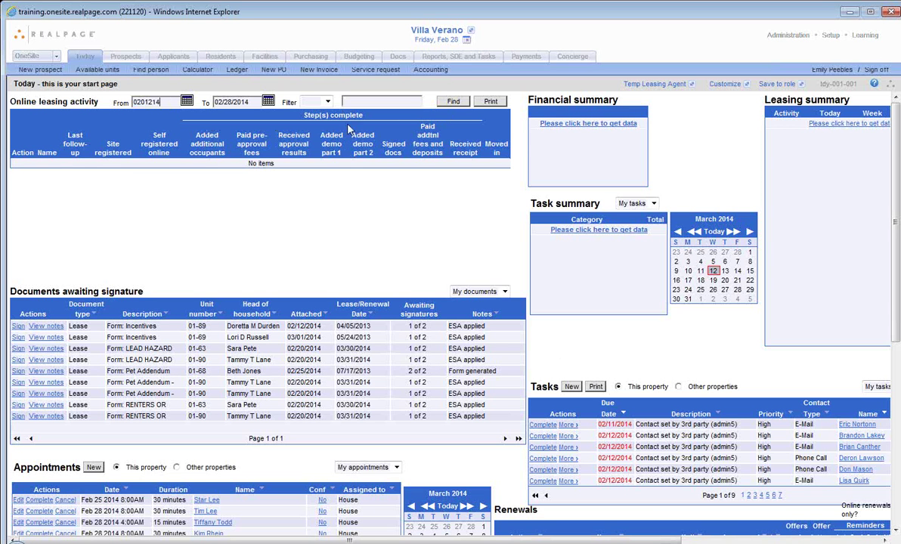
key("BackSpace")
key("BackSpace")
type("014")
left_click(455, 102)
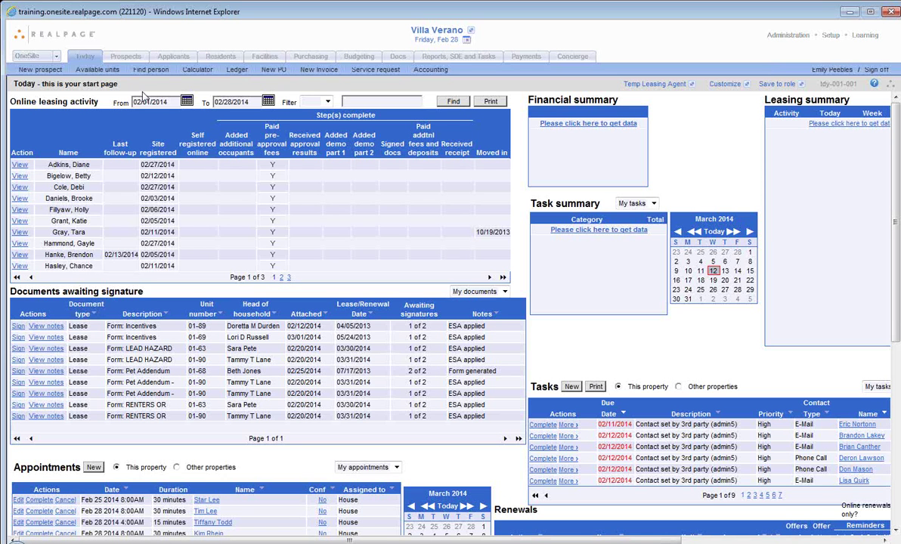
Step: Filter the Applicants page to current Applicants, open unit 01-63's record and start its move-in
left_click(173, 57)
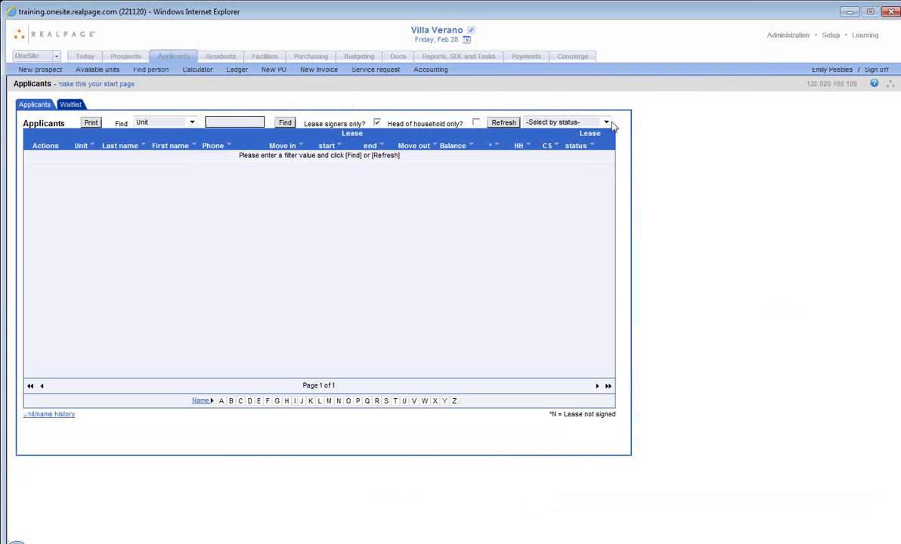
left_click(608, 123)
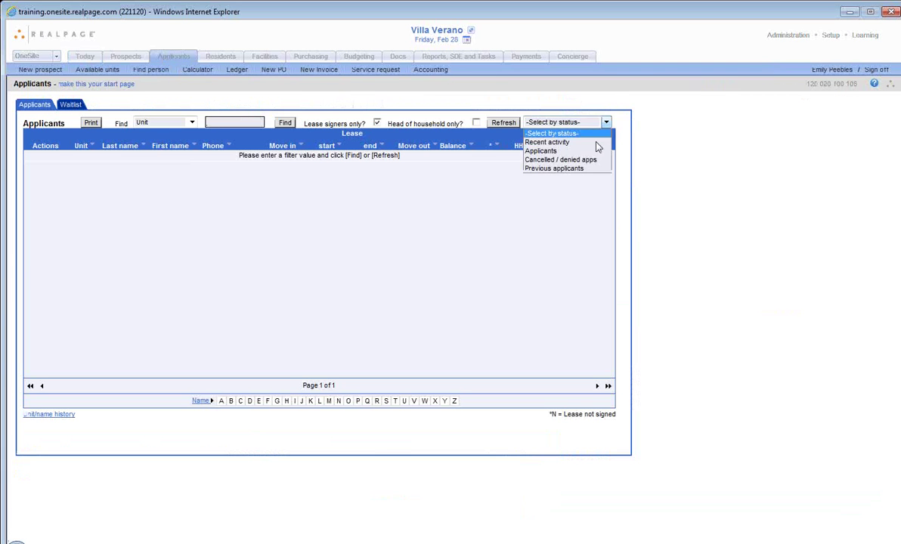
left_click(543, 149)
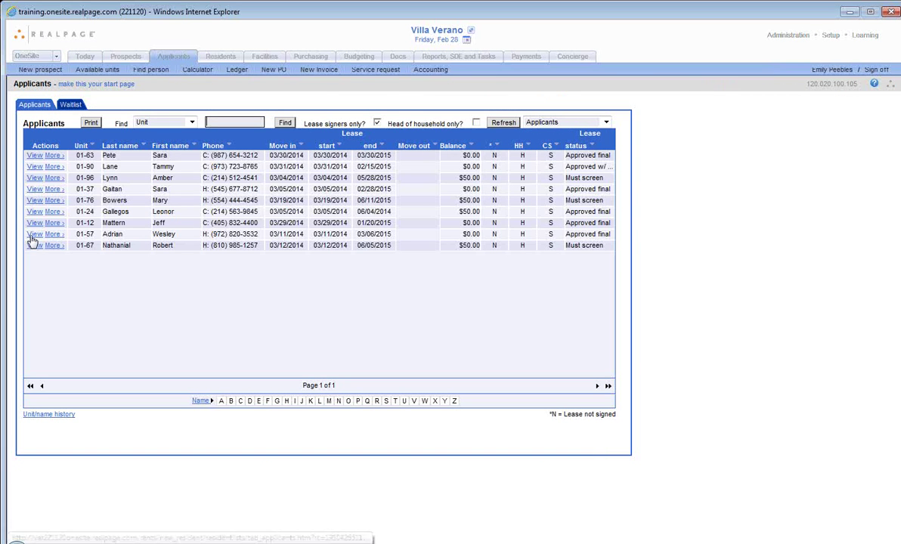
left_click(34, 155)
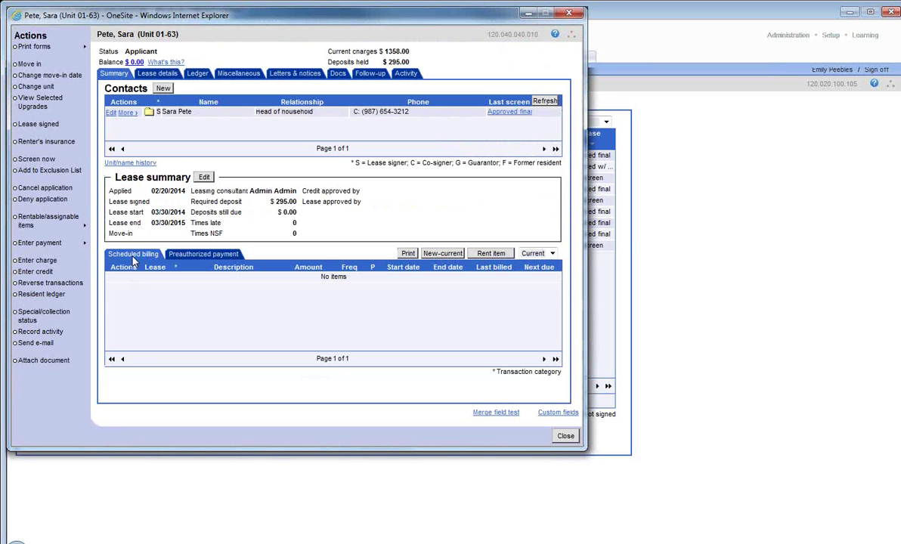
left_click(30, 64)
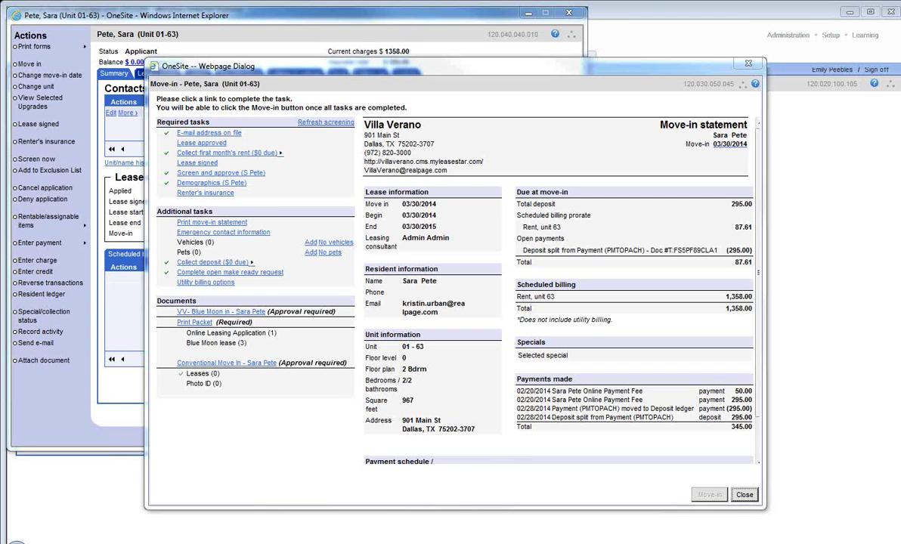
Step: Close the unit 01-63 Move-in dialog after reviewing its tasks and $87.61 statement
left_click(744, 494)
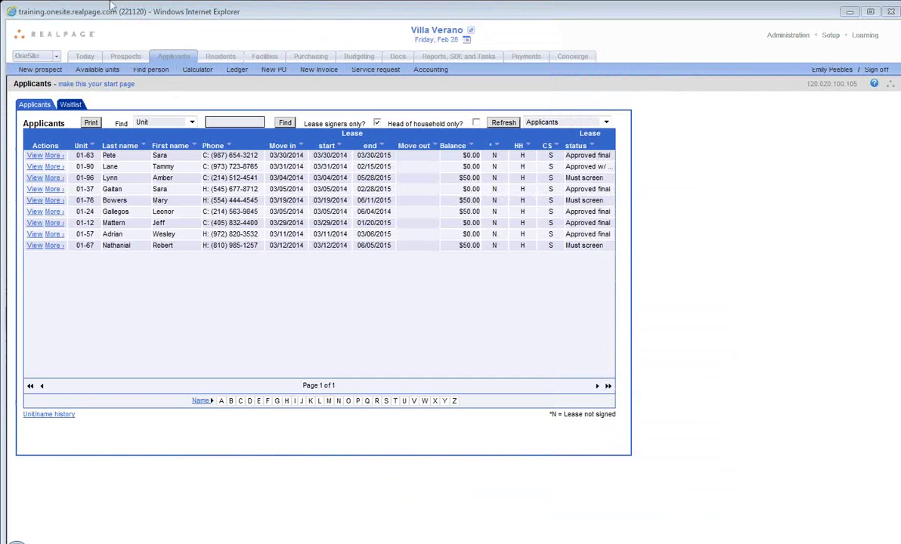
Step: Return to the Today dashboard
left_click(83, 59)
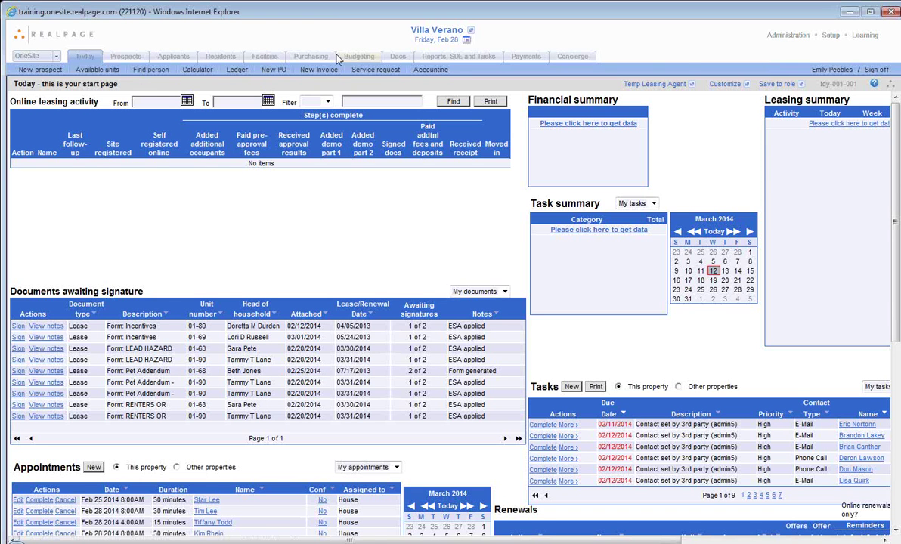
left_click(873, 86)
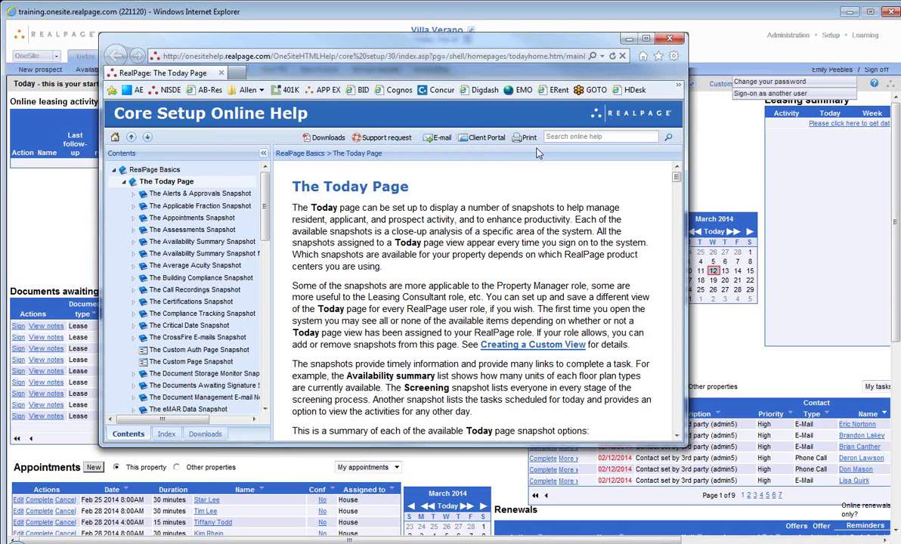
left_click(662, 38)
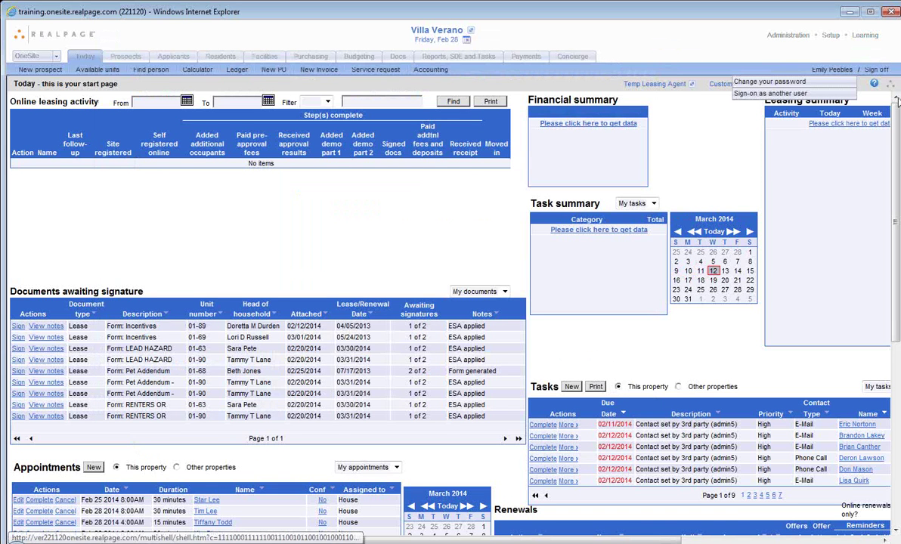
Step: Browse the Learning page's Leasing & Rents Conventional 3.0 courses, then return to Today
left_click(863, 37)
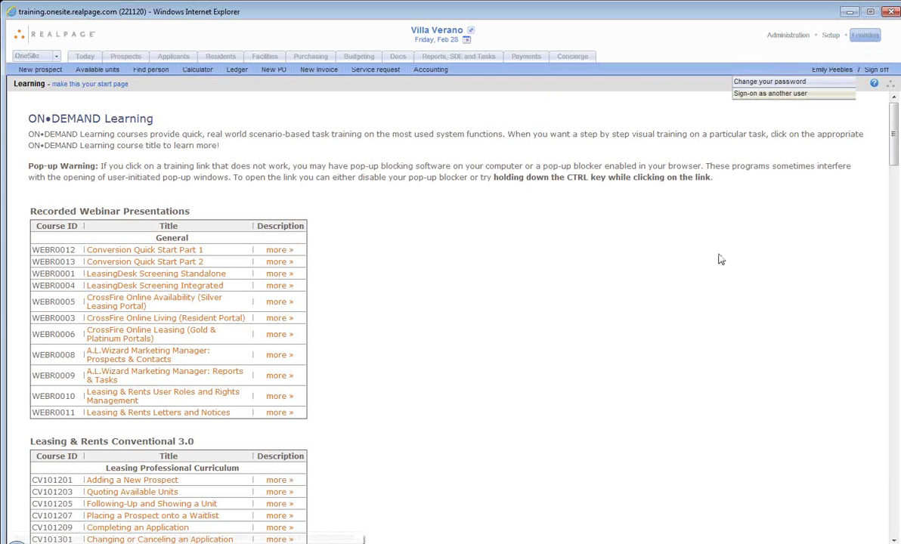
scroll(565, 316, "down", 2)
scroll(566, 316, "down", 5)
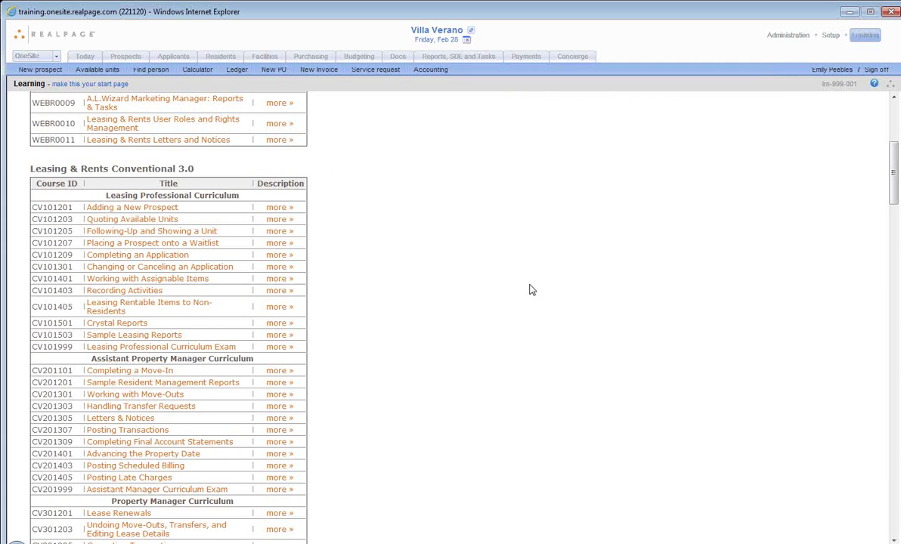
left_click(84, 59)
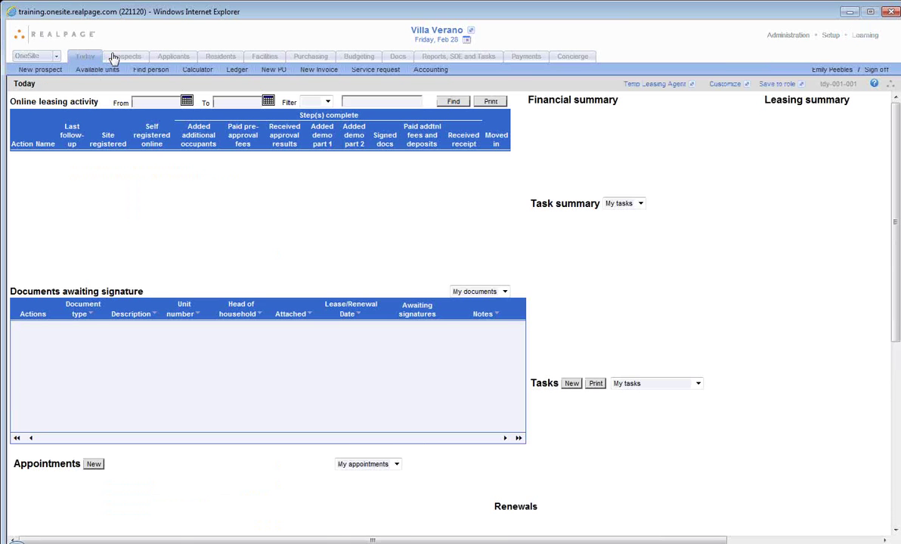
Step: Filter the Prospects page by status to All active
left_click(114, 59)
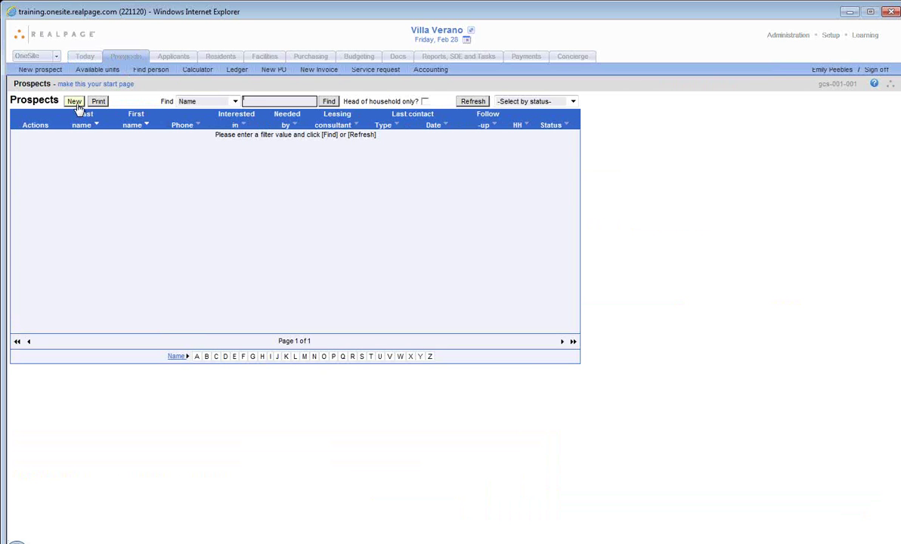
left_click(572, 101)
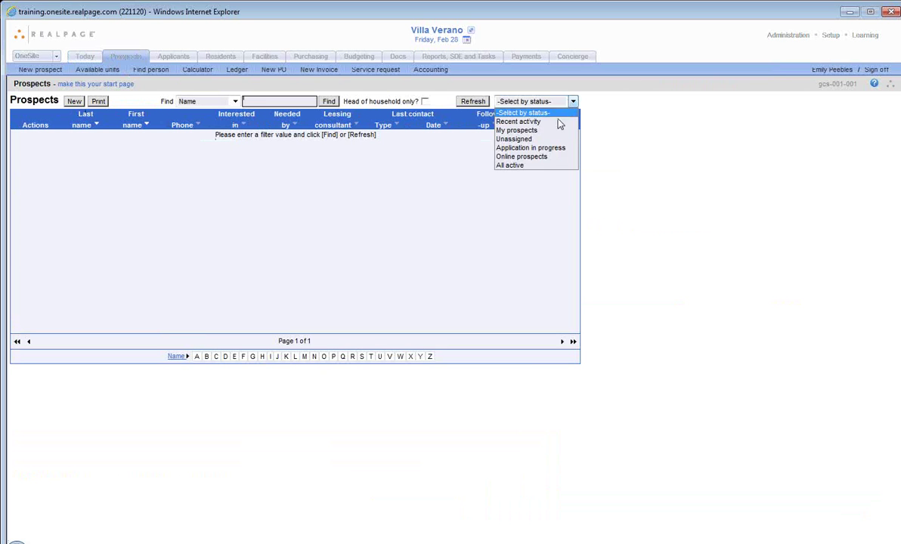
left_click(544, 165)
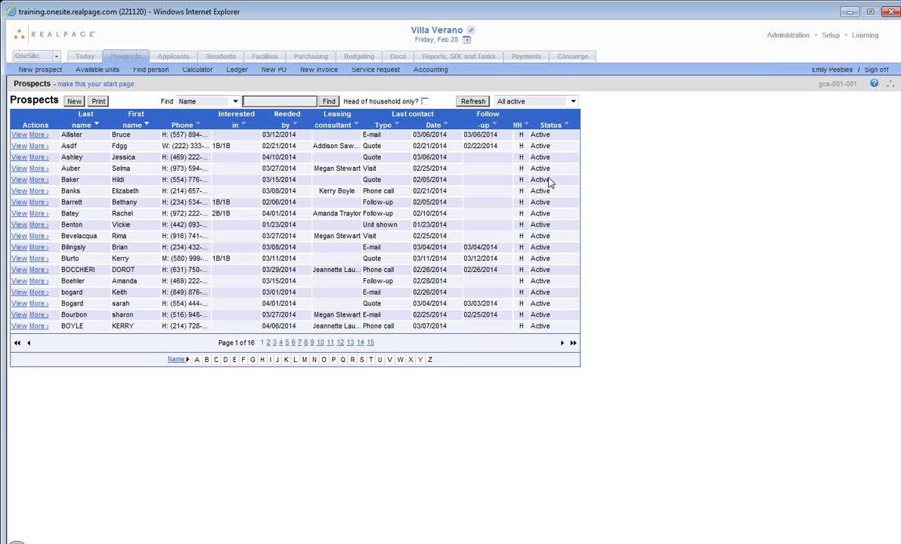
Step: Open the first prospect, preview the Antigua 1x1 floor-plan eBrochure, then close back to the record
left_click(15, 136)
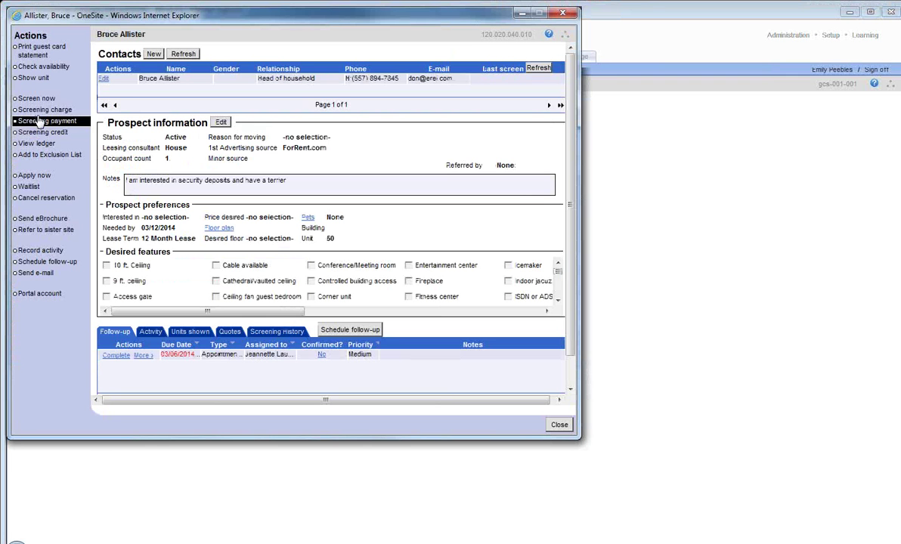
left_click(42, 219)
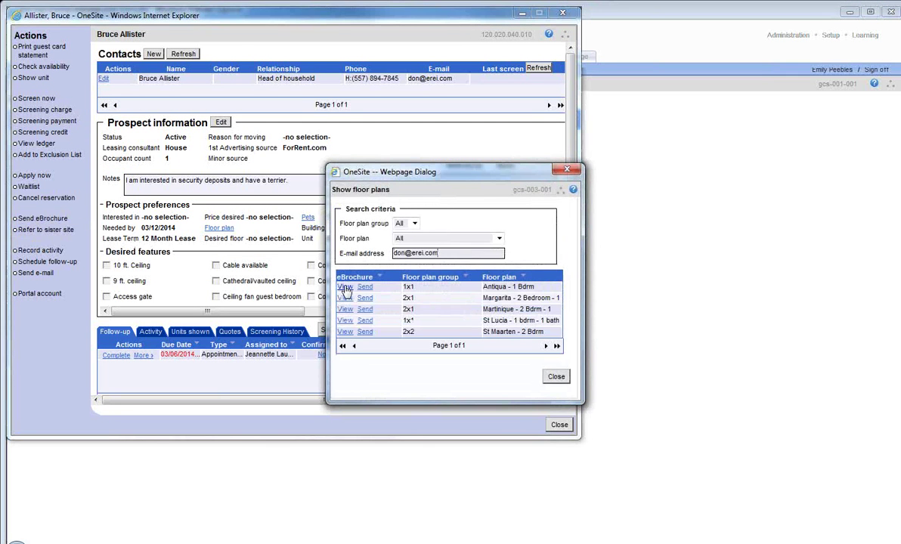
left_click(345, 287)
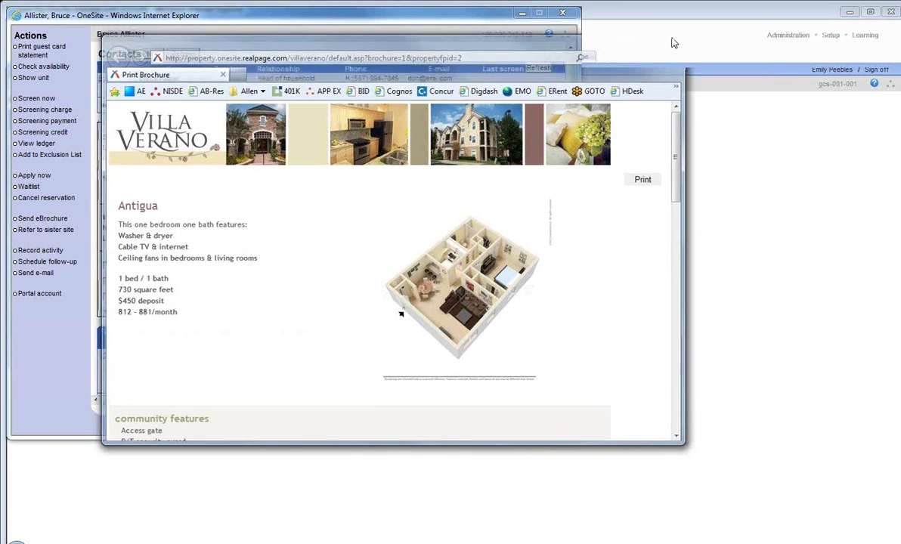
left_click(677, 38)
left_click(78, 106)
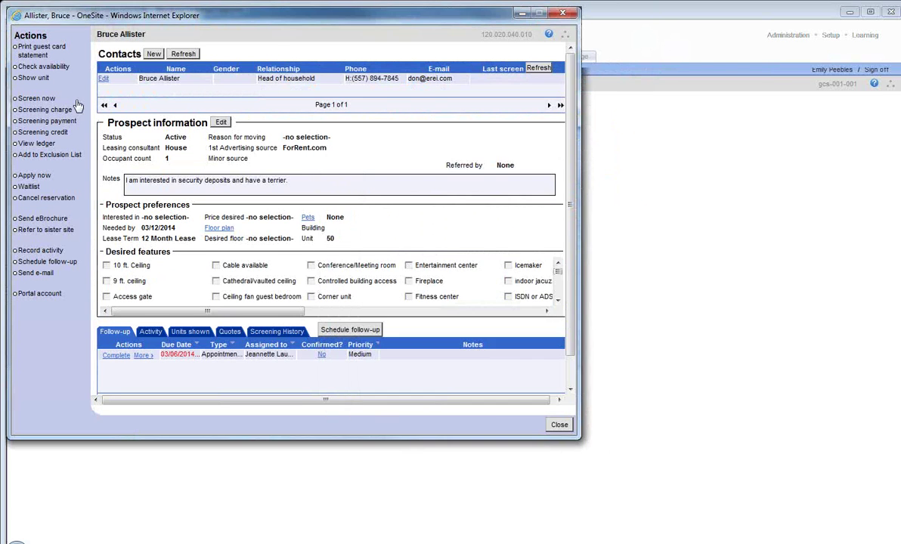
Step: Quote unit 01-50 at $838 for 15 months from 3/12 with PEP Test Discount, recalculated
left_click(43, 66)
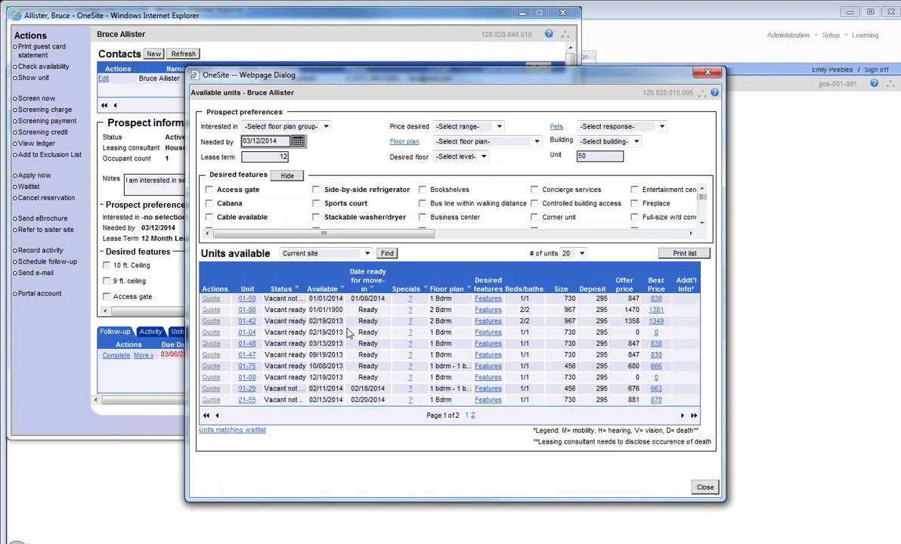
left_click(656, 299)
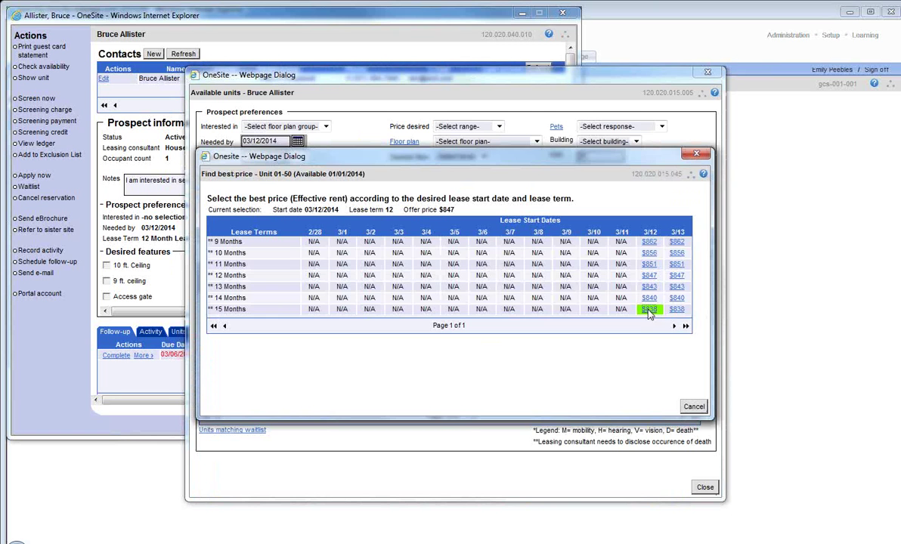
left_click(648, 309)
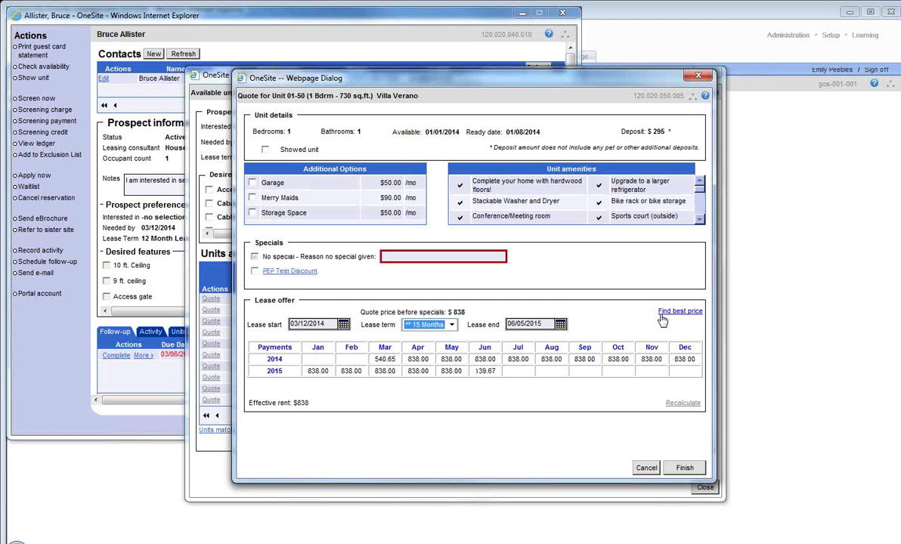
left_click(254, 270)
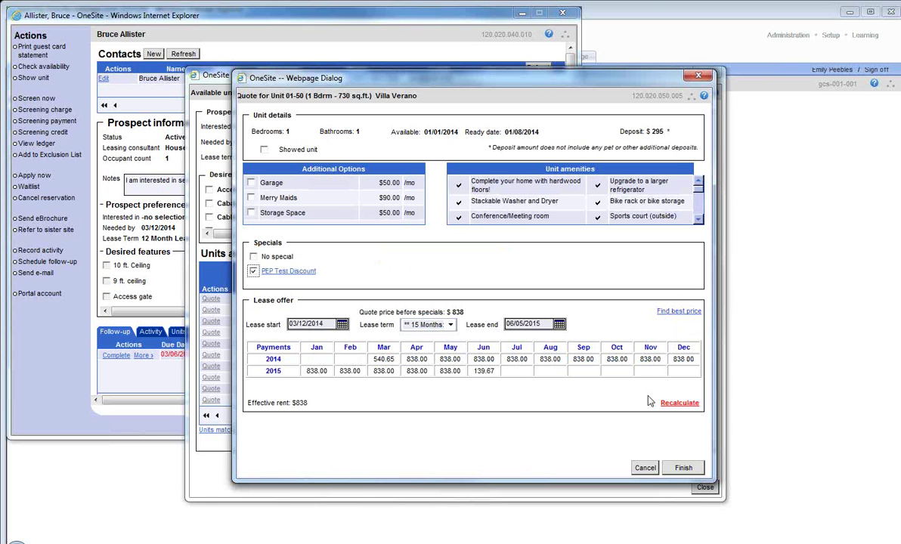
left_click(688, 406)
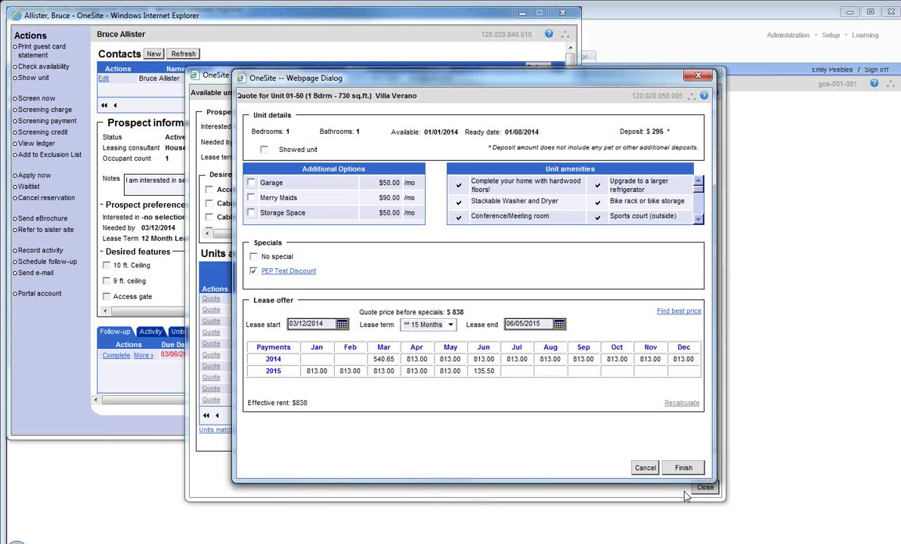
left_click(682, 468)
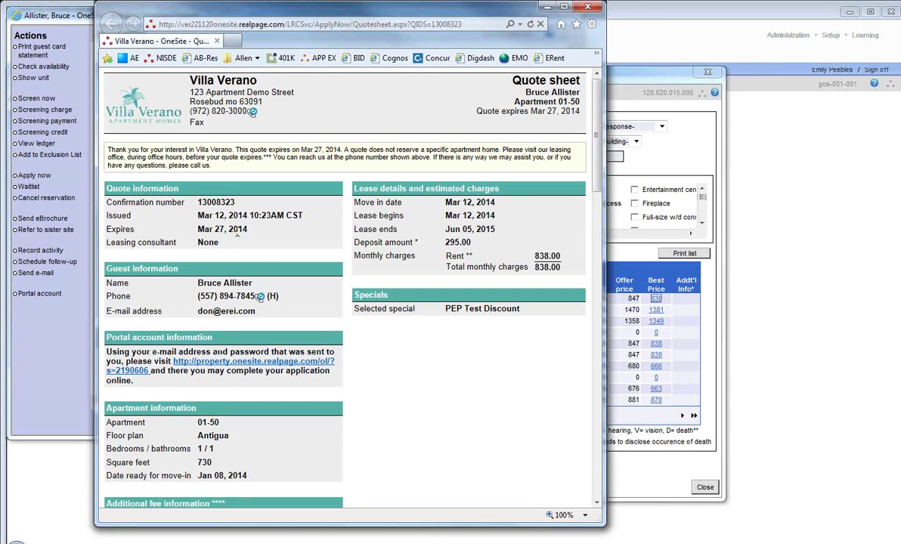
Step: Scroll the unit 01-50 quote sheet through payments, amenities, floor plan and map
scroll(249, 235, "down", 5)
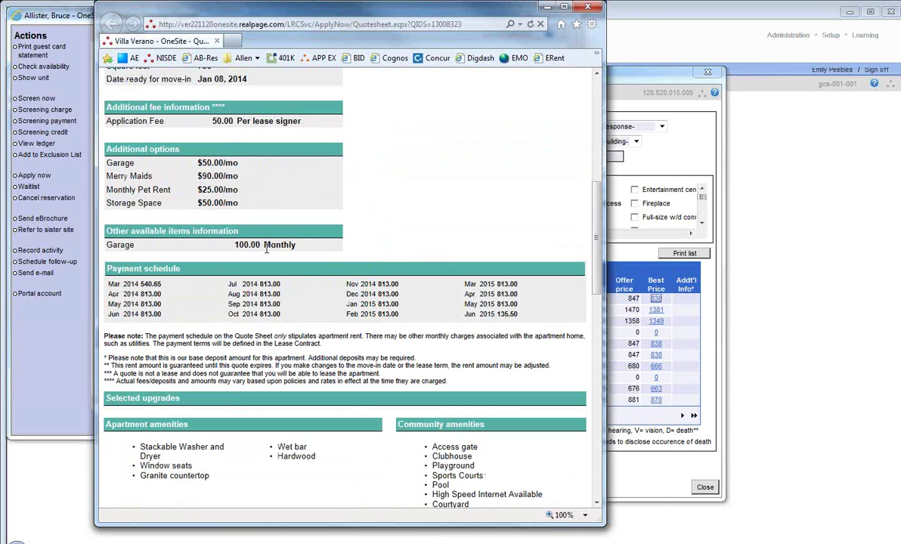
scroll(265, 249, "down", 3)
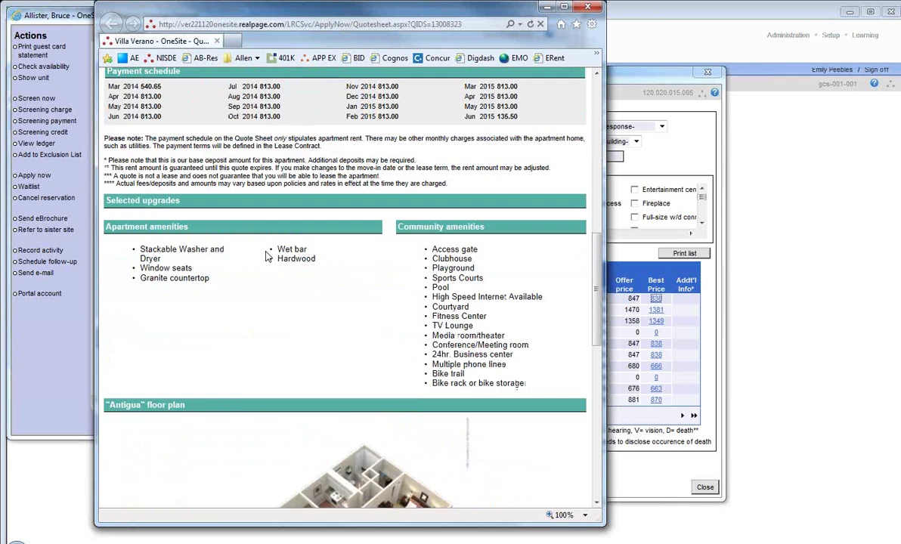
scroll(266, 257, "down", 3)
scroll(265, 256, "down", 5)
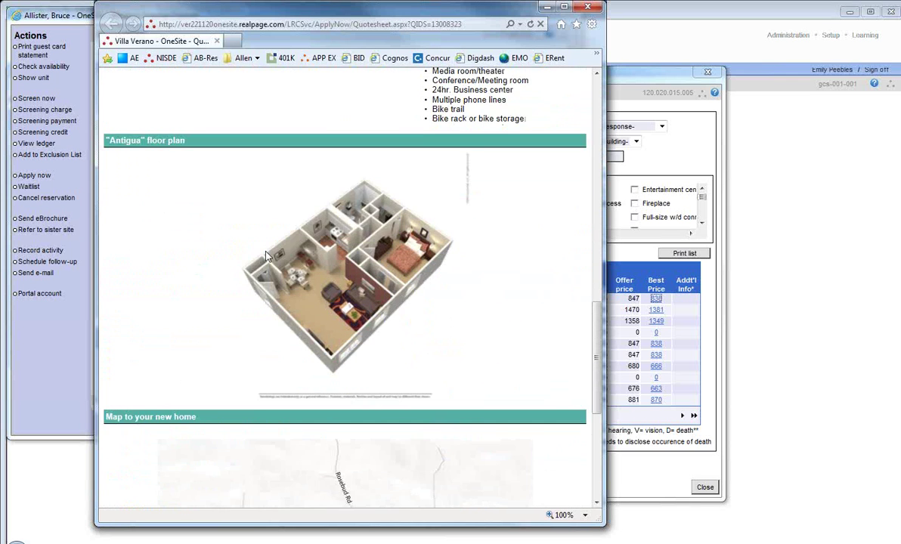
scroll(265, 257, "down", 1)
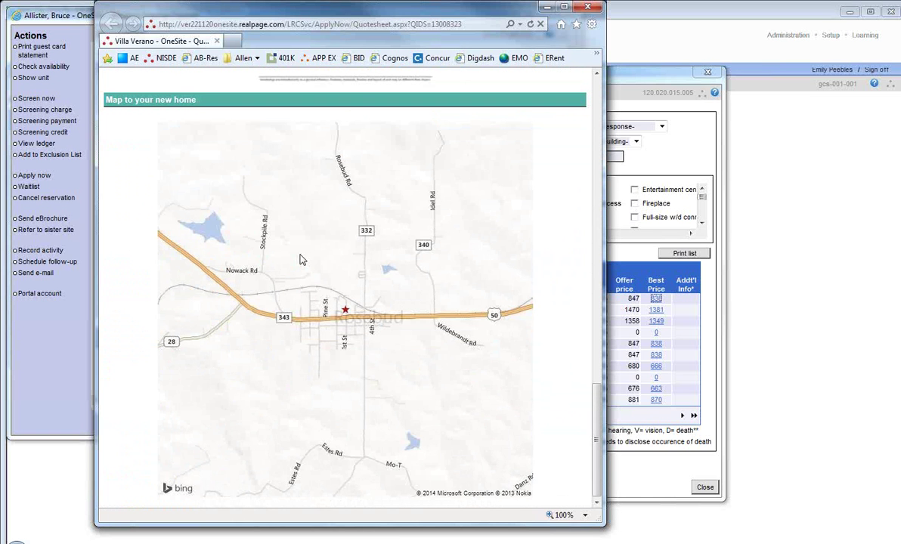
Step: Close the quote sheet, available units and prospect record, cancelling the follow-up
left_click(588, 9)
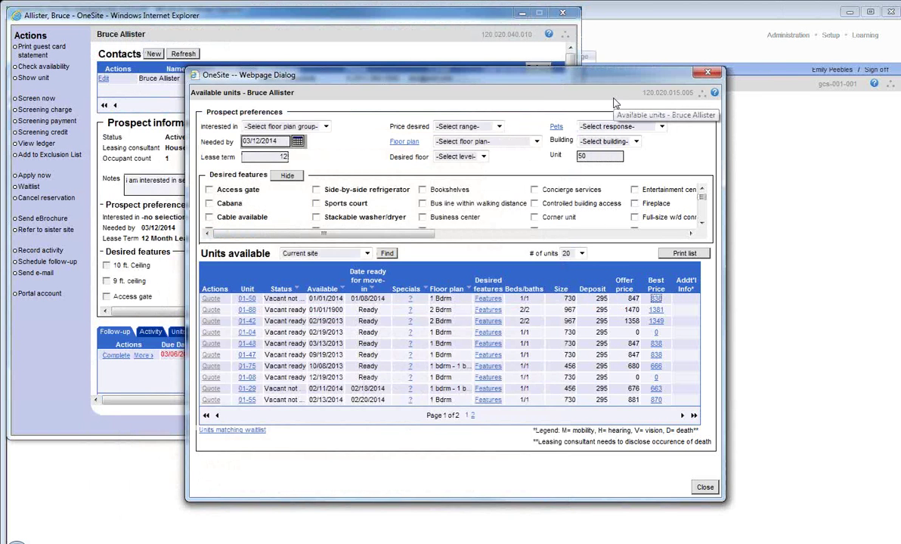
left_click(698, 74)
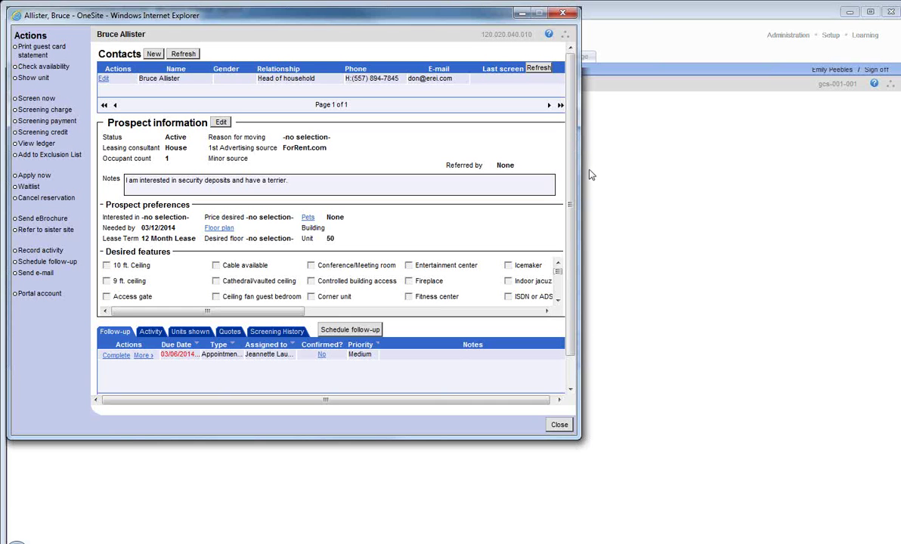
left_click(558, 424)
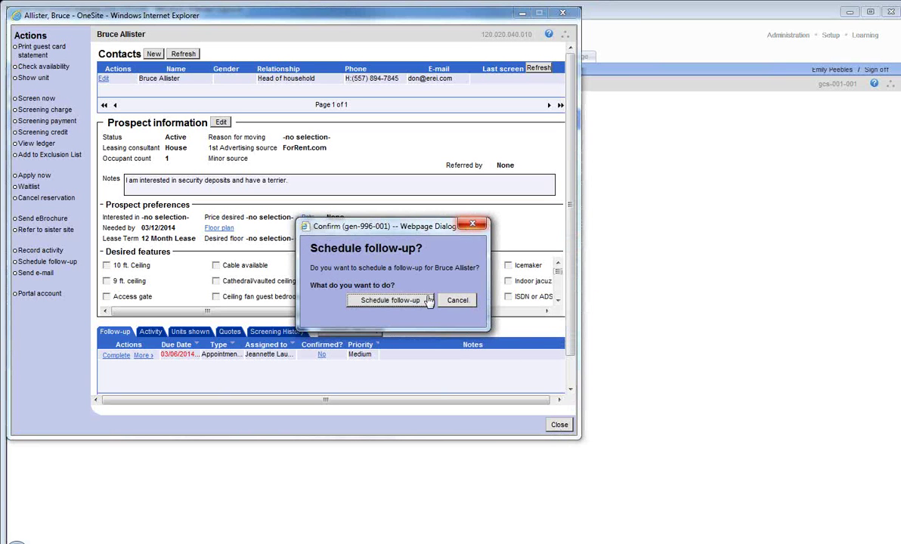
left_click(388, 302)
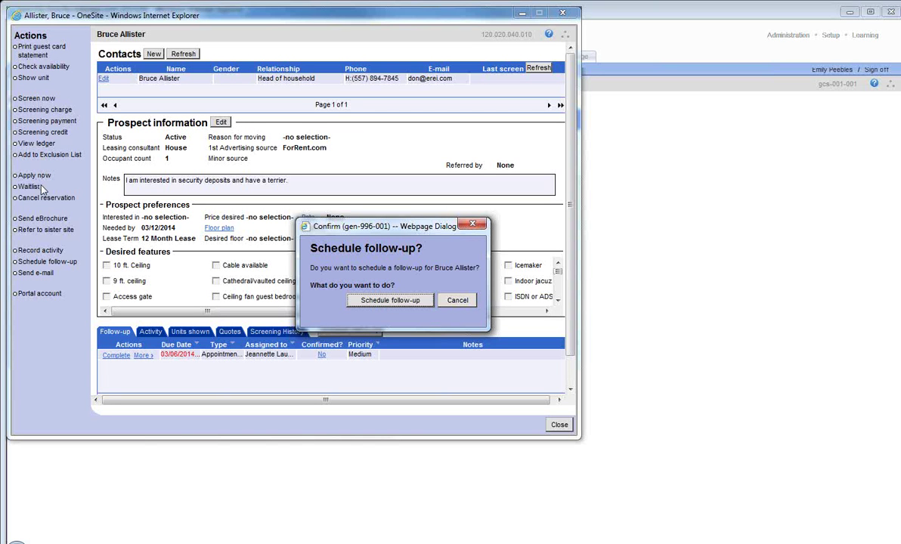
left_click(457, 300)
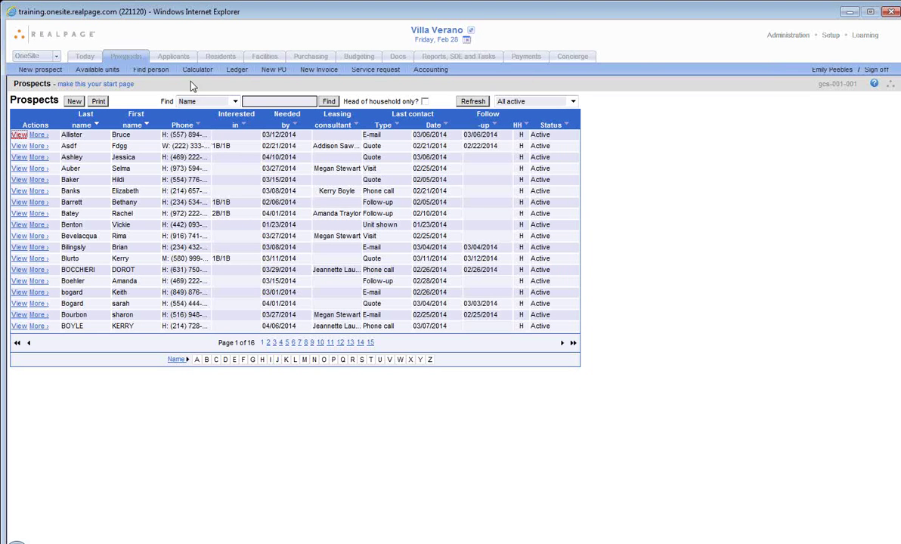
Step: Filter Applicants by the Applicants status and review unit 01-63's lease summary
left_click(176, 56)
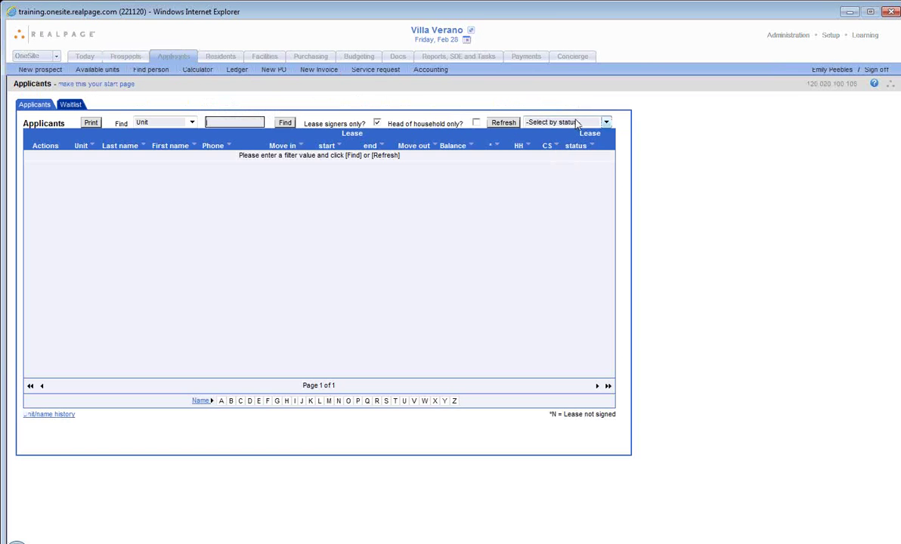
left_click(567, 122)
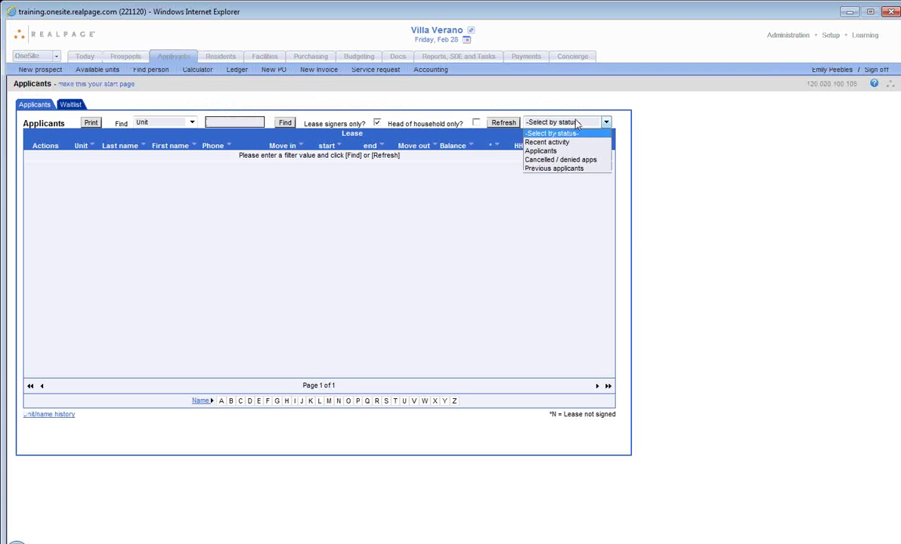
left_click(580, 151)
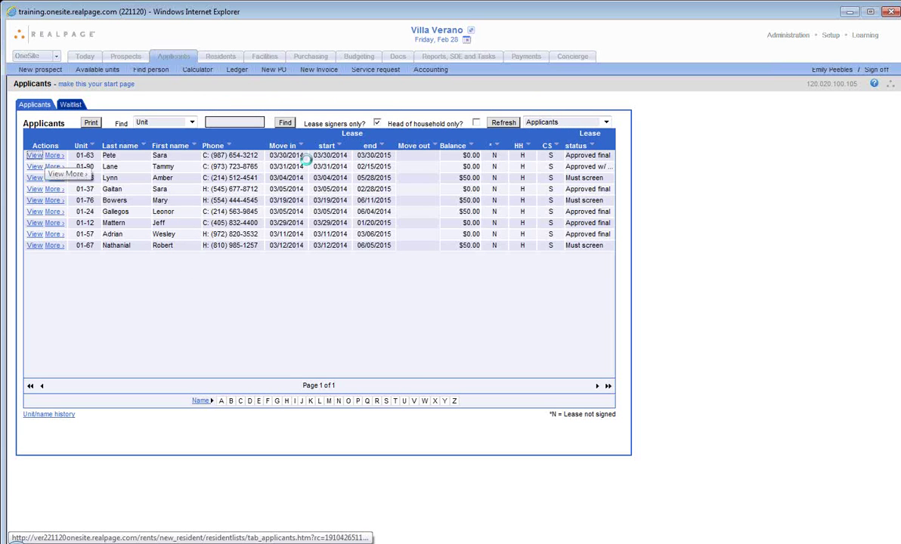
left_click(34, 155)
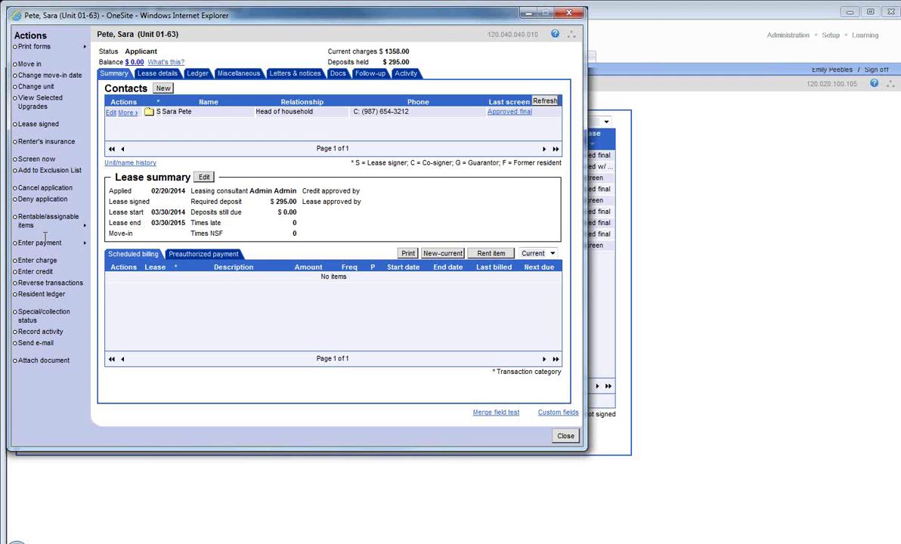
left_click(565, 436)
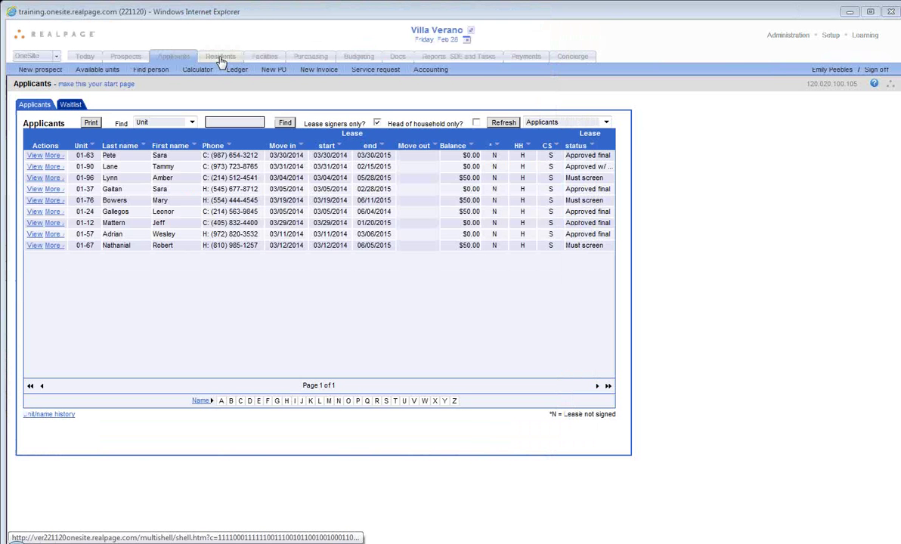
Step: Filter Residents by the Residents status and review unit 01-01's lease summary and billing
left_click(221, 57)
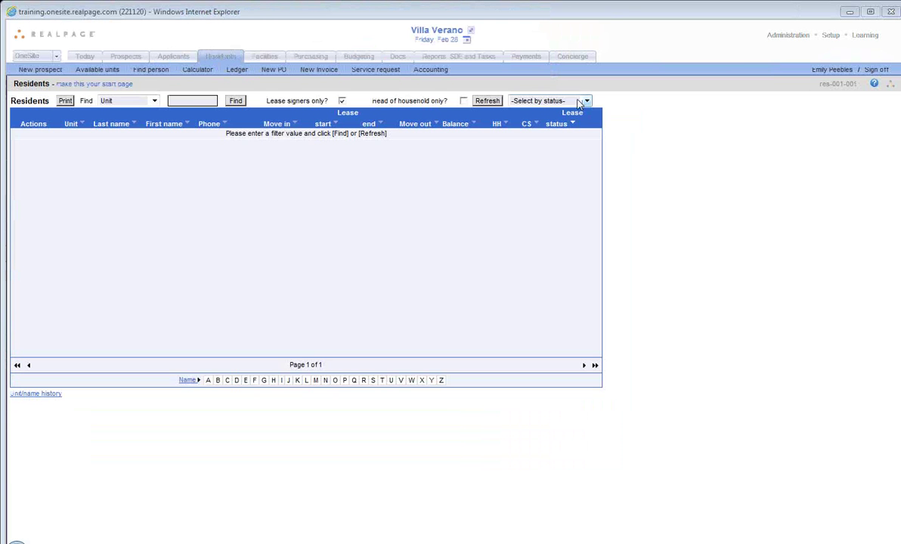
left_click(581, 100)
key("Down")
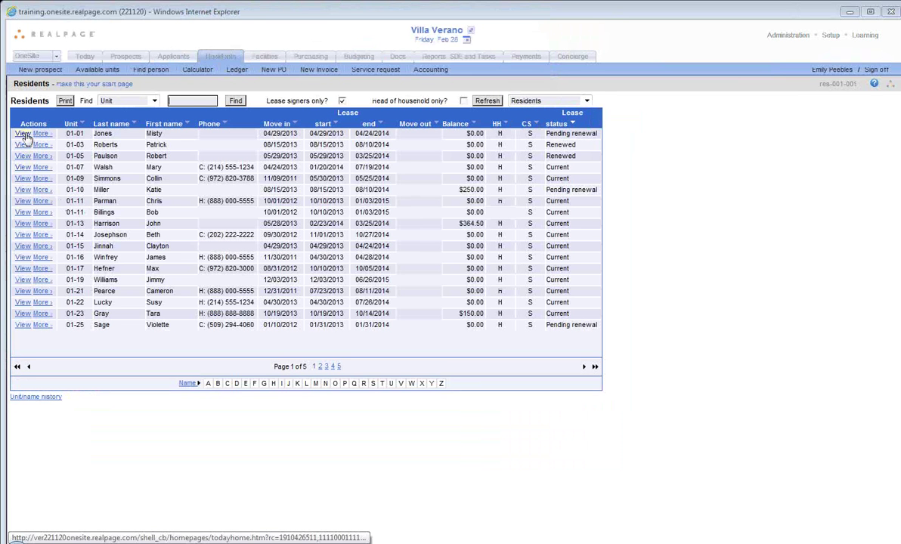
left_click(23, 134)
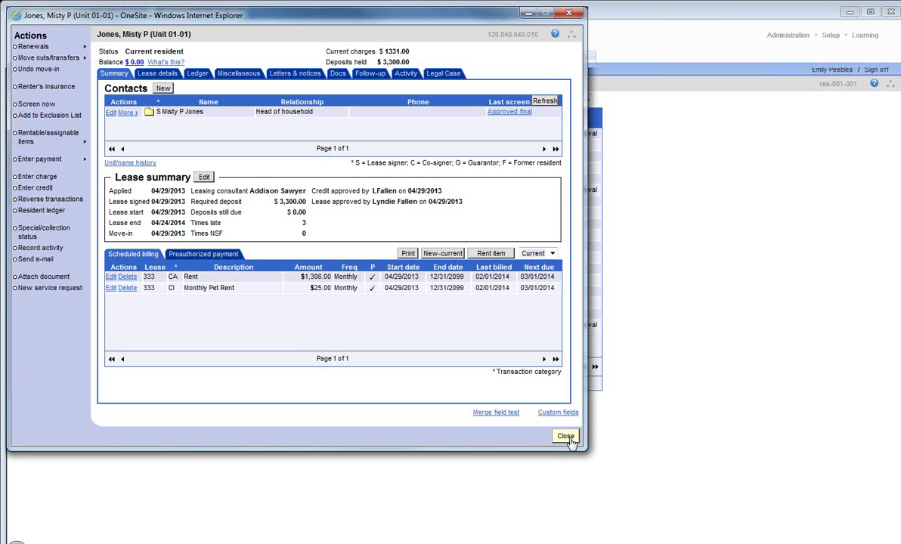
left_click(565, 437)
Step: Bring the Villa Verano ActiveBuilding portal window on screen and maximize it
mouse_move(195, 541)
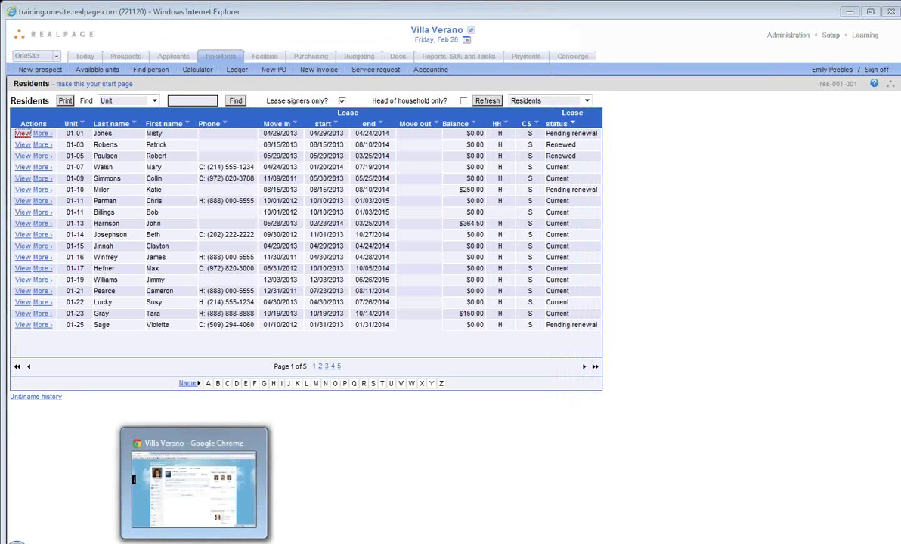
mouse_move(91, 541)
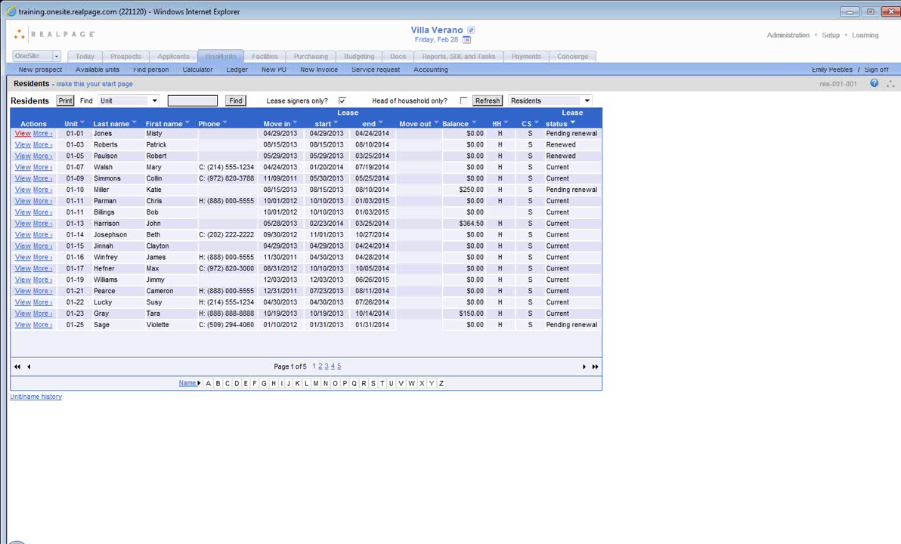
left_click_drag(900, 85, 507, 86)
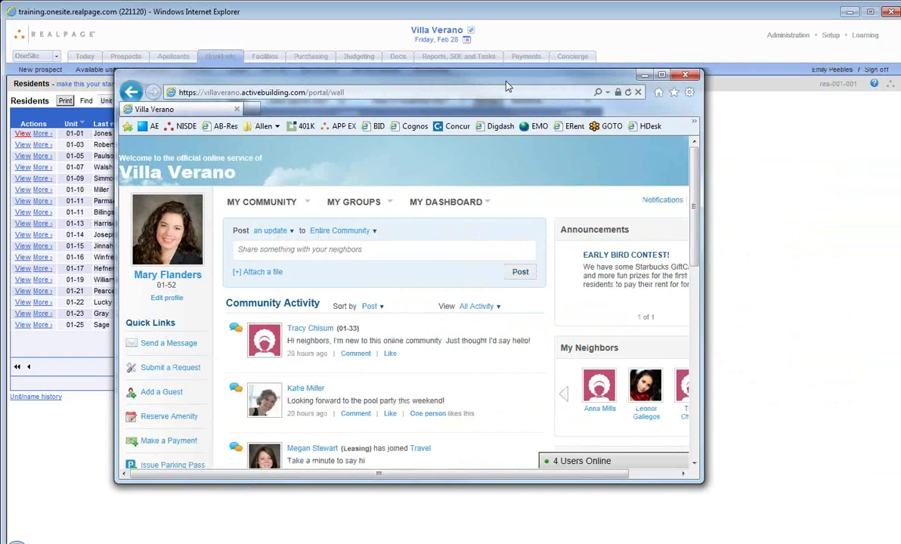
double_click(506, 86)
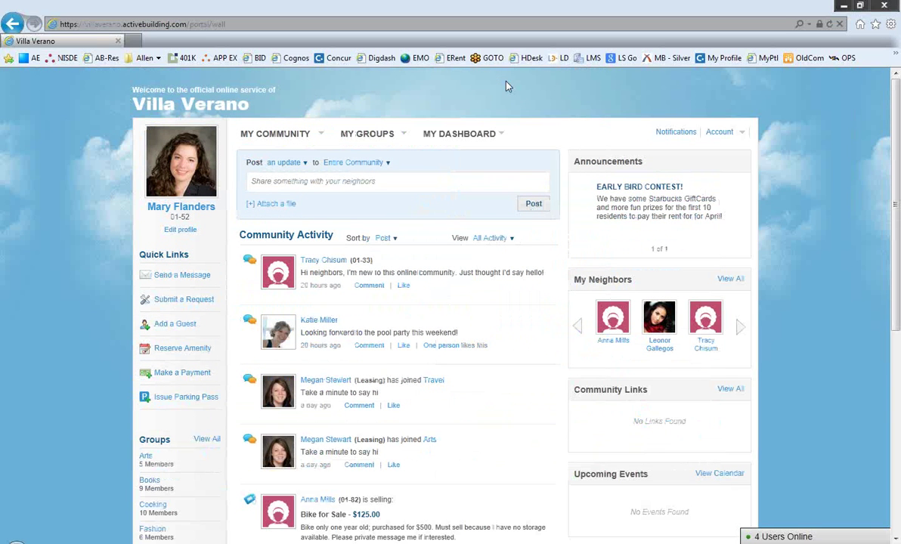
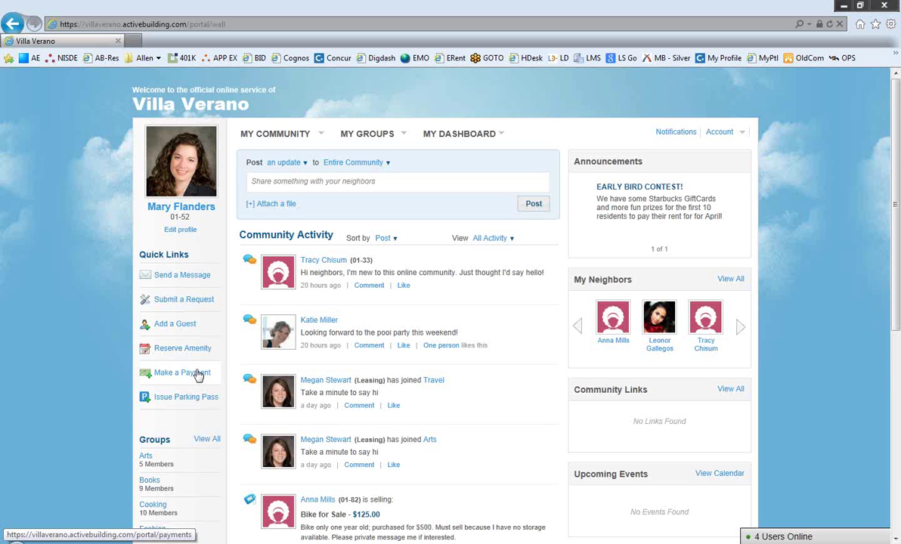
Step: Minimize the Villa Verano portal window and open OneSite's Facilities service requests (18 open)
scroll(196, 374, "down", 2)
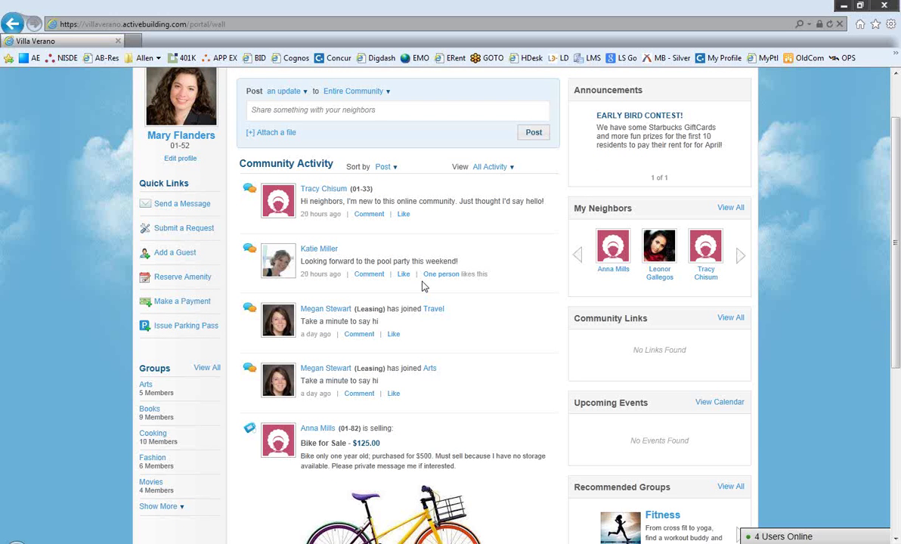
scroll(424, 285, "down", 2)
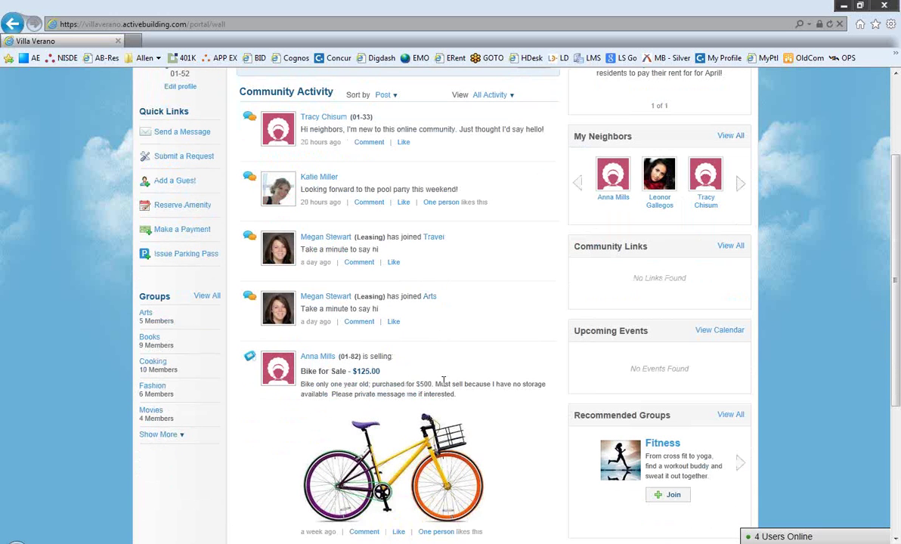
scroll(443, 380, "down", 2)
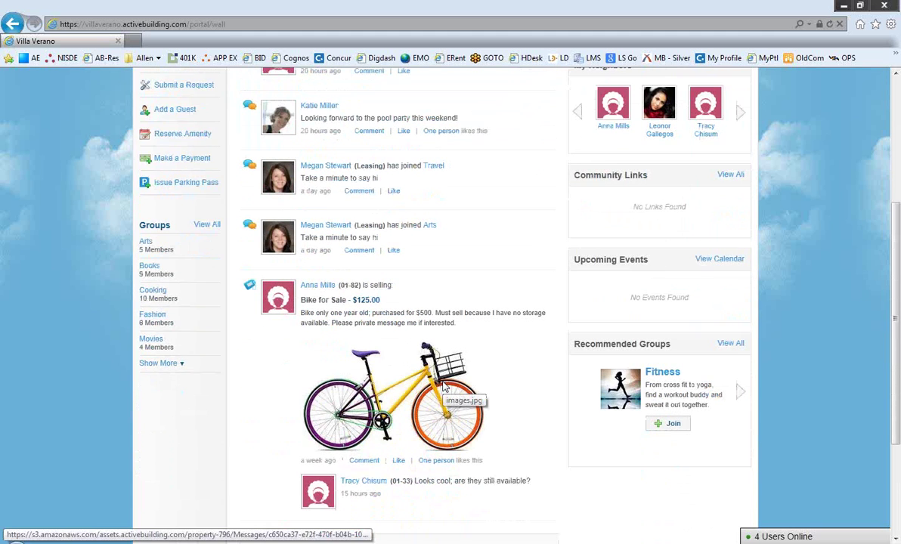
scroll(445, 387, "down", 4)
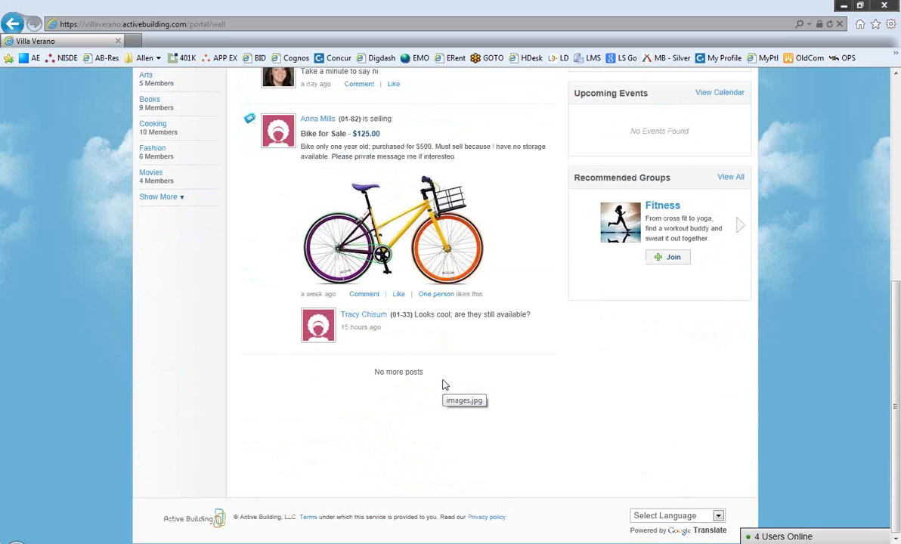
scroll(444, 385, "up", 4)
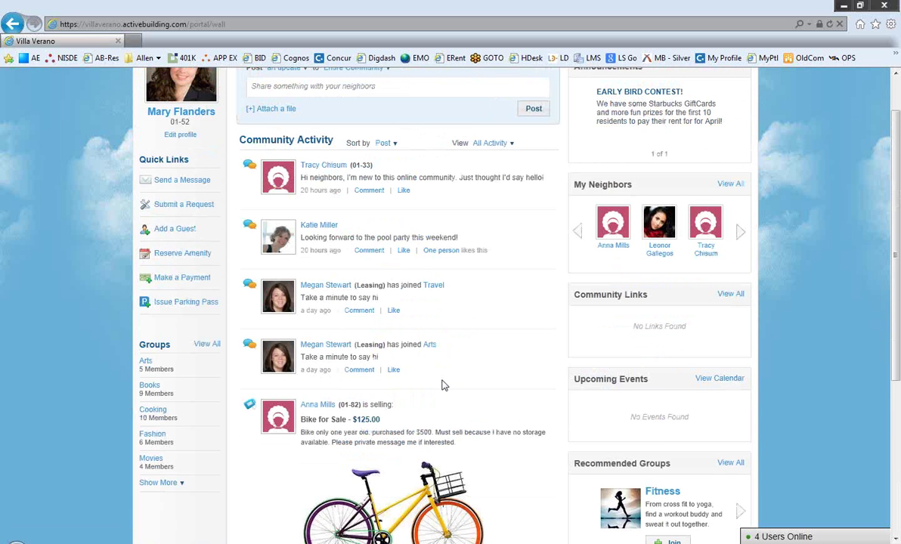
scroll(443, 384, "up", 2)
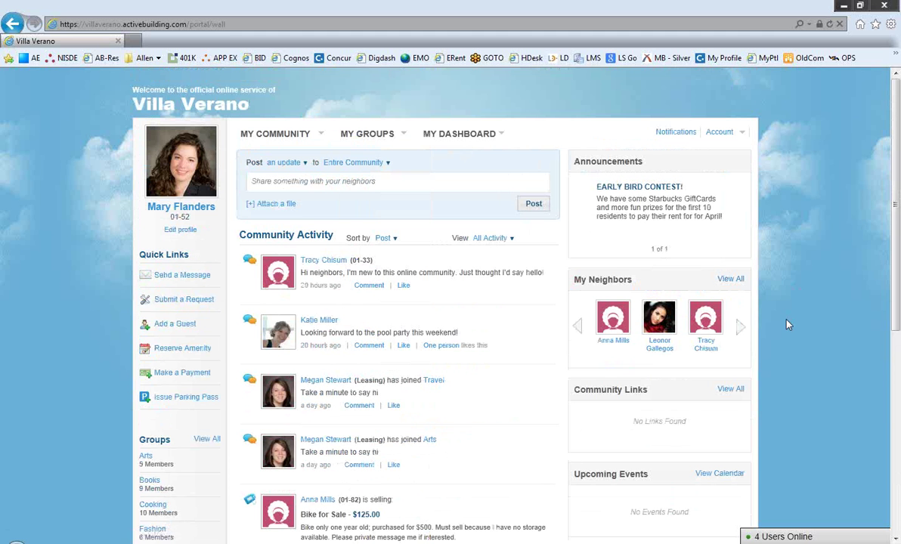
left_click(843, 8)
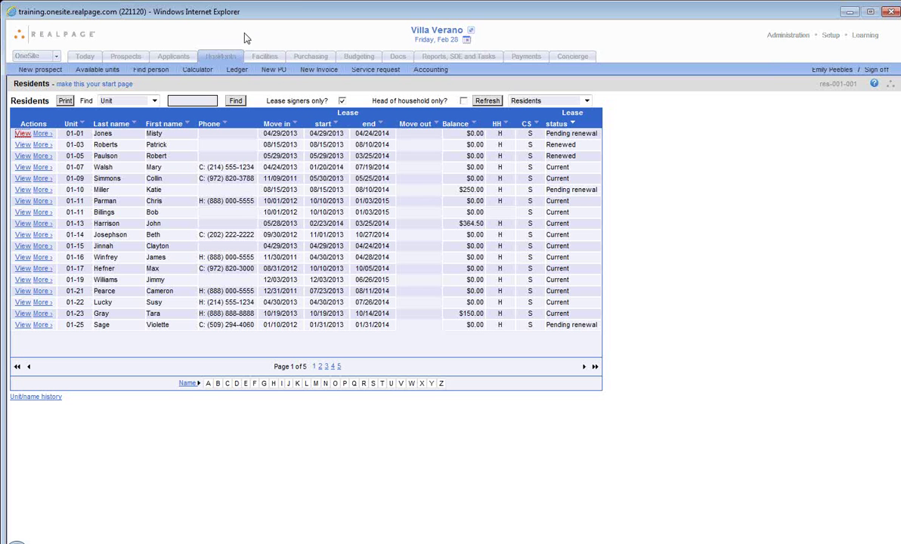
left_click(276, 60)
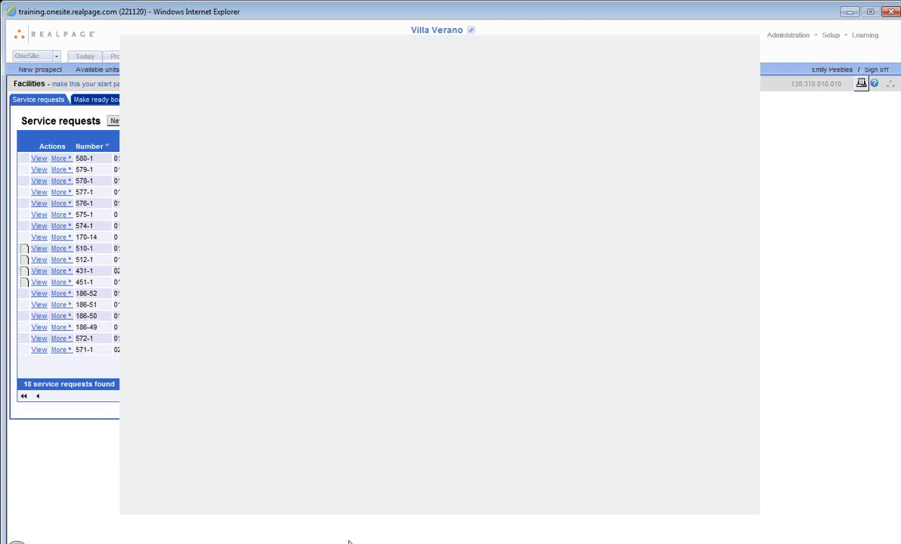
Step: Maximize the iTools iPad mirror to full screen and open work order 834-1 Emergency
left_click(355, 529)
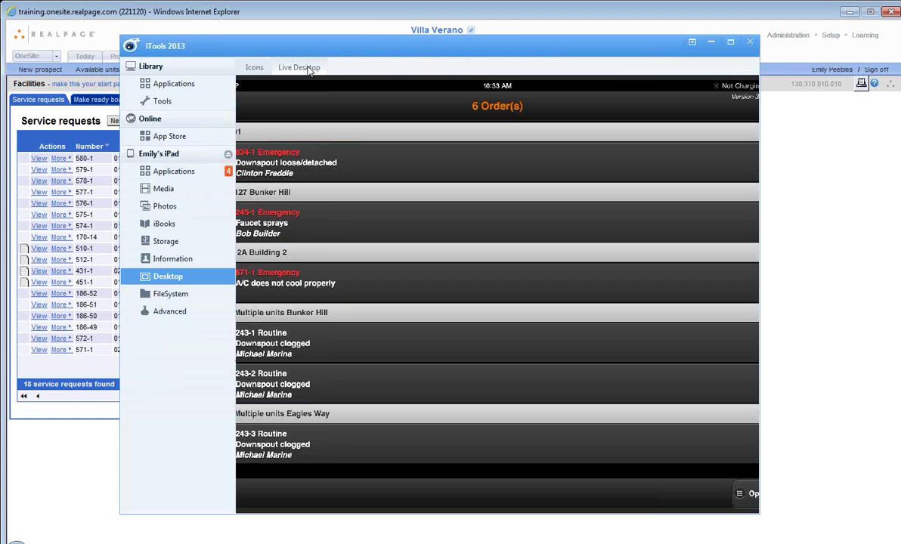
left_click(730, 44)
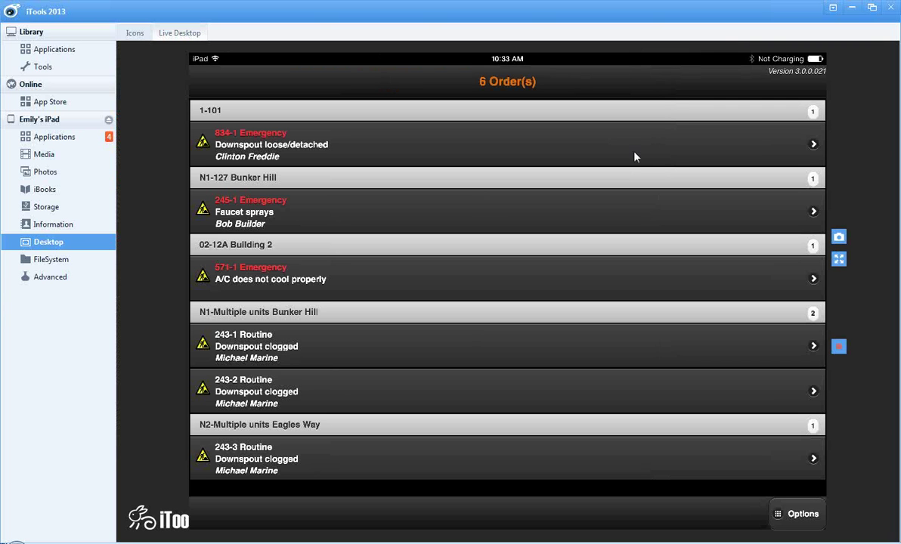
left_click(839, 259)
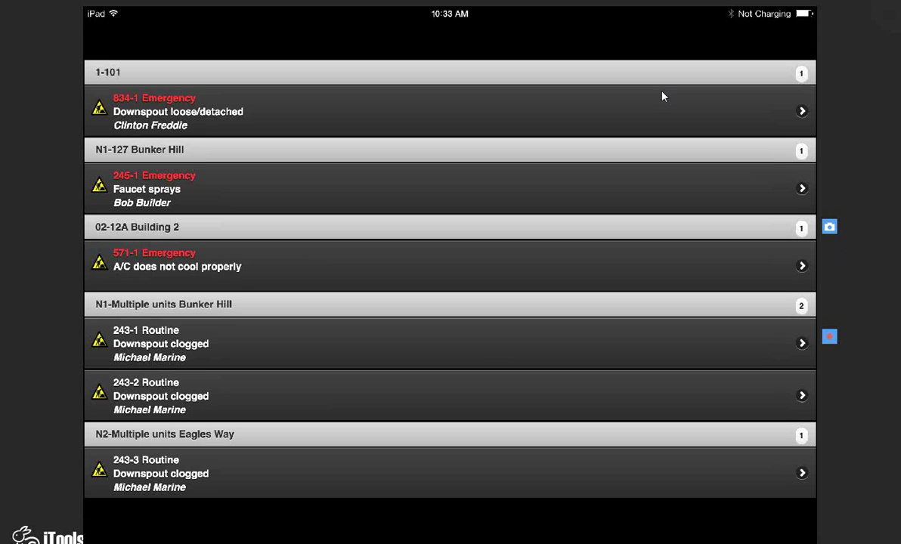
left_click(662, 96)
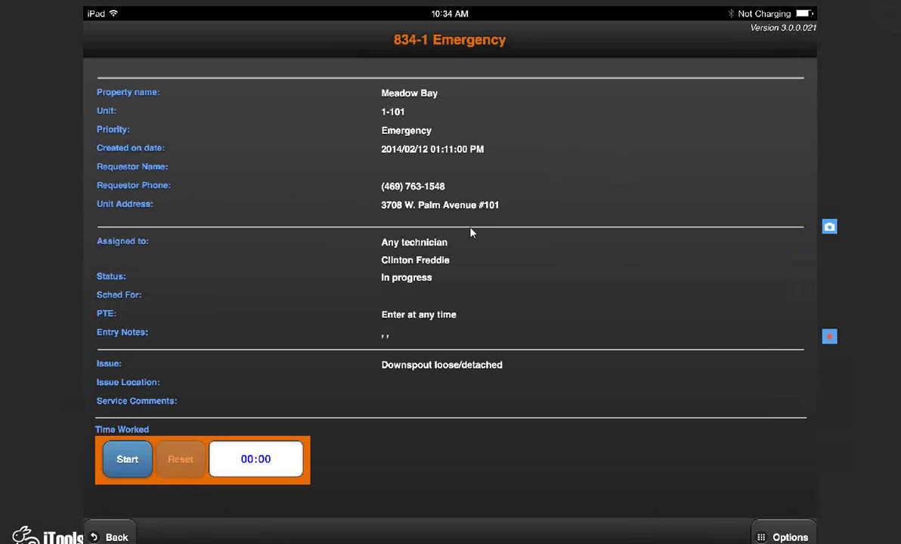
Step: Start the 834-1 Time Worked timer and show the order's Options actions list
left_click(128, 461)
left_click(128, 461)
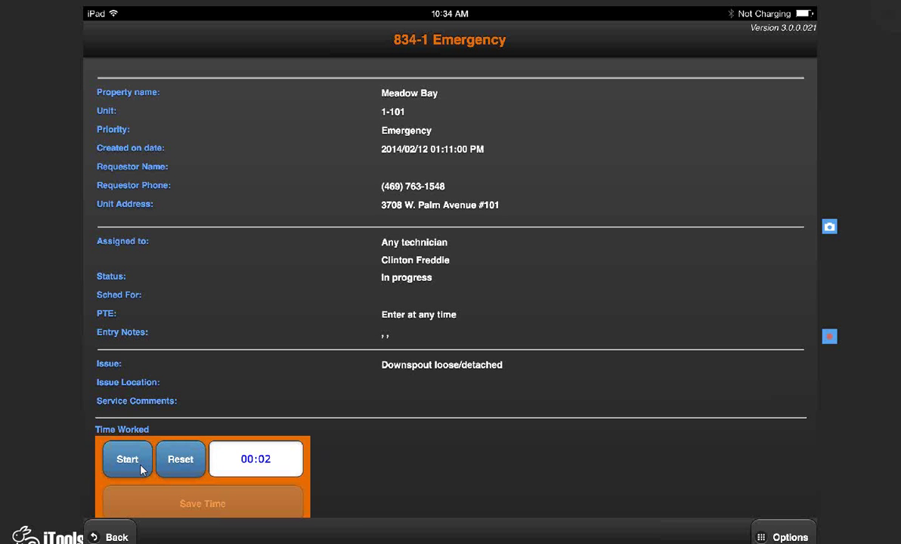
left_click(127, 461)
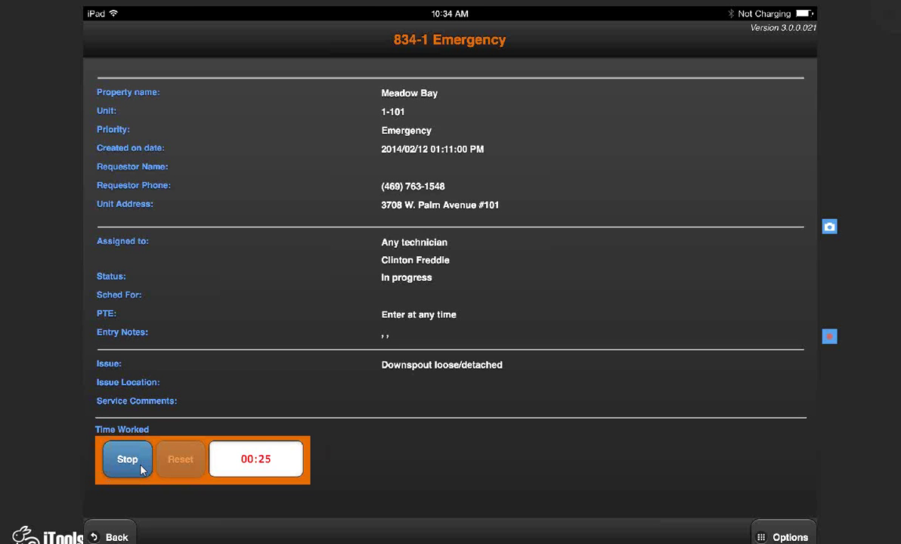
left_click(786, 537)
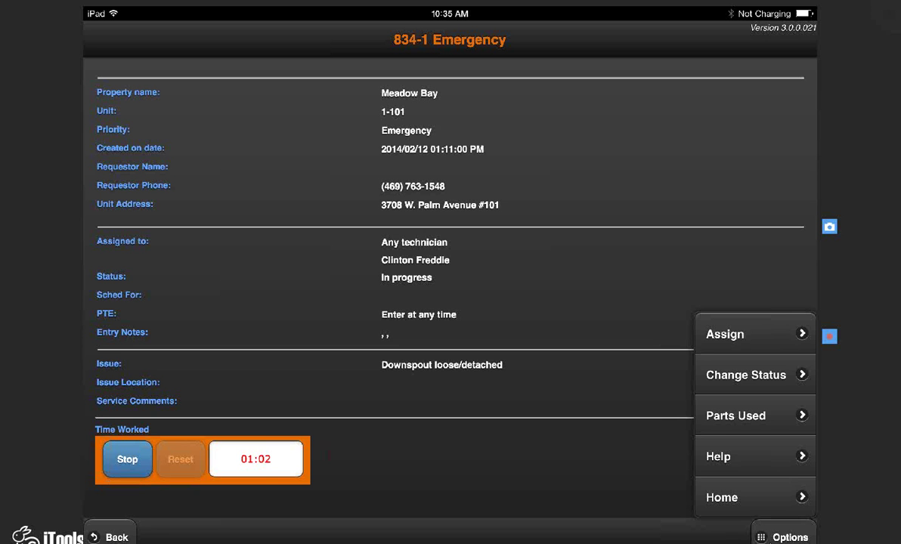
Step: Stop the work timer at 01:06, save it, and open the service actions list
left_click(127, 459)
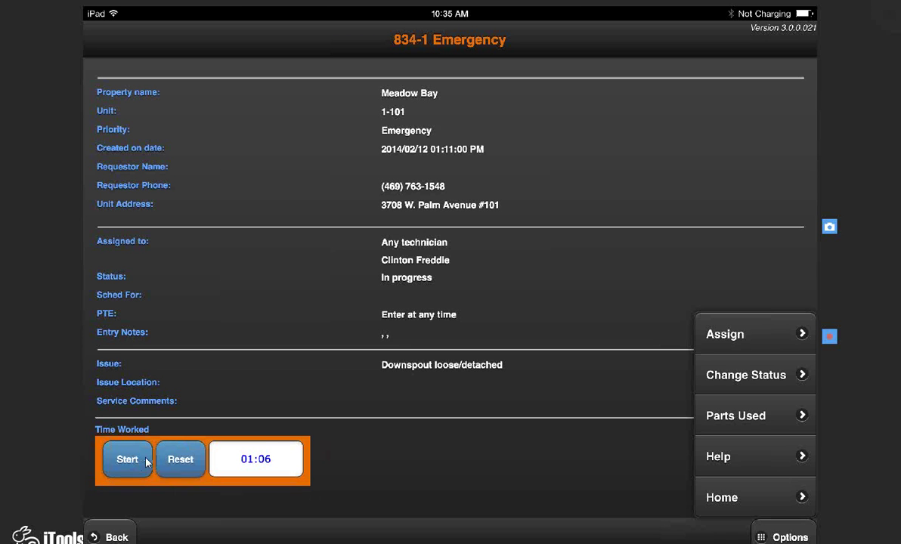
left_click(216, 511)
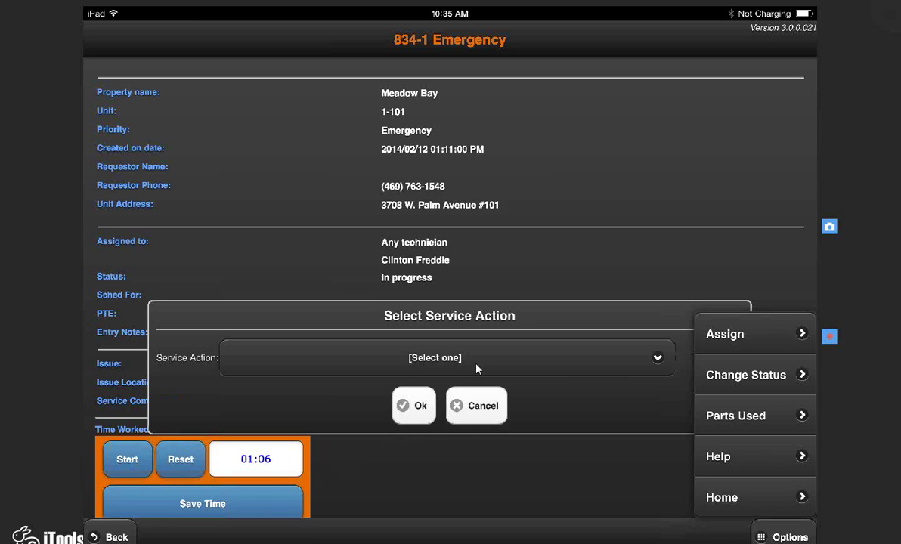
left_click(567, 368)
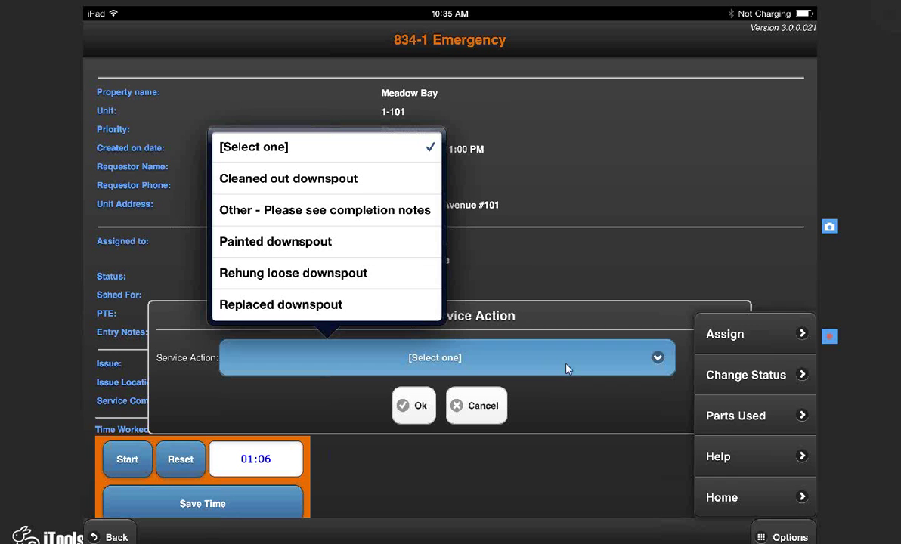
scroll(324, 227, "down", 1)
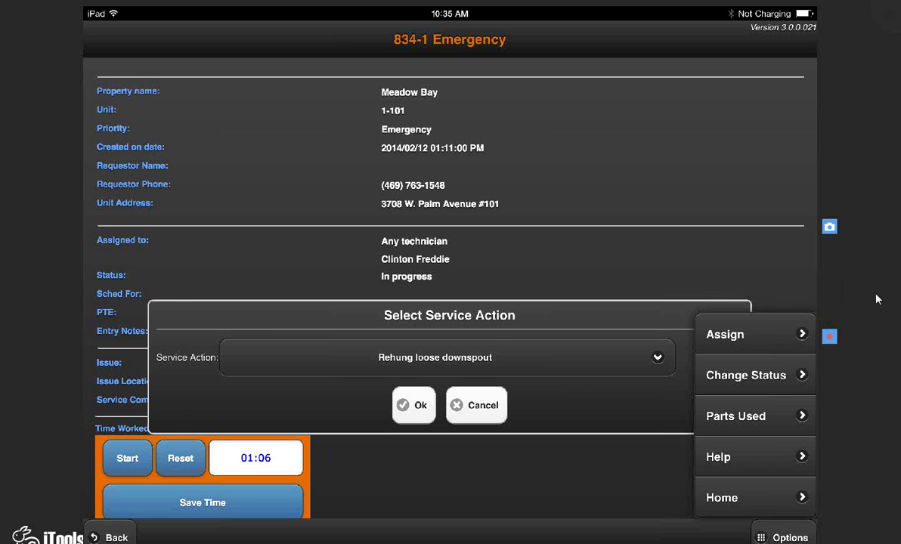
Step: Exit full-screen Live Desktop and toggle the iTools title-bar menu open and closed
key("Escape")
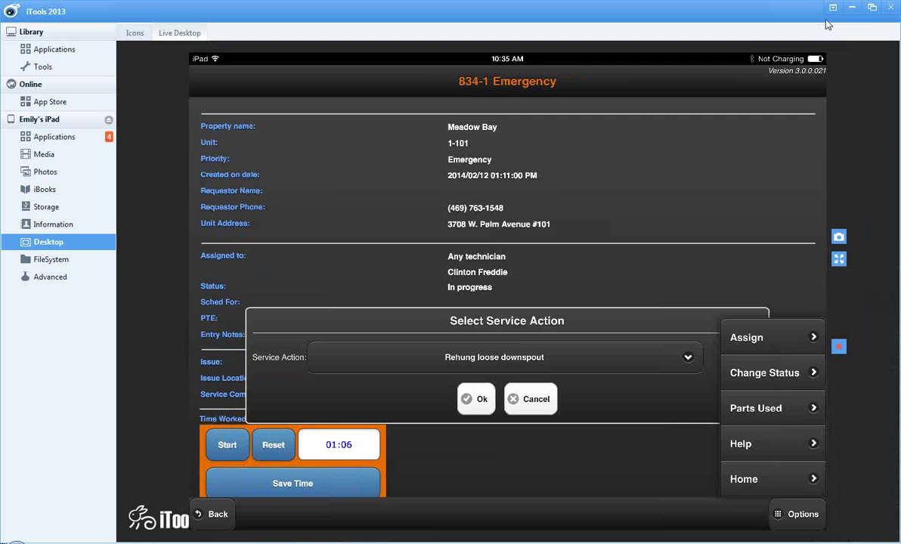
left_click(833, 8)
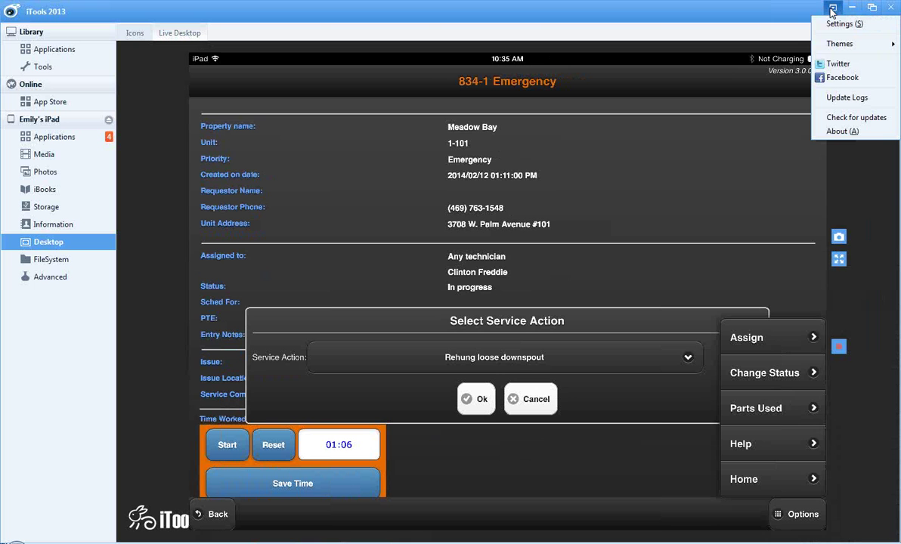
left_click(833, 8)
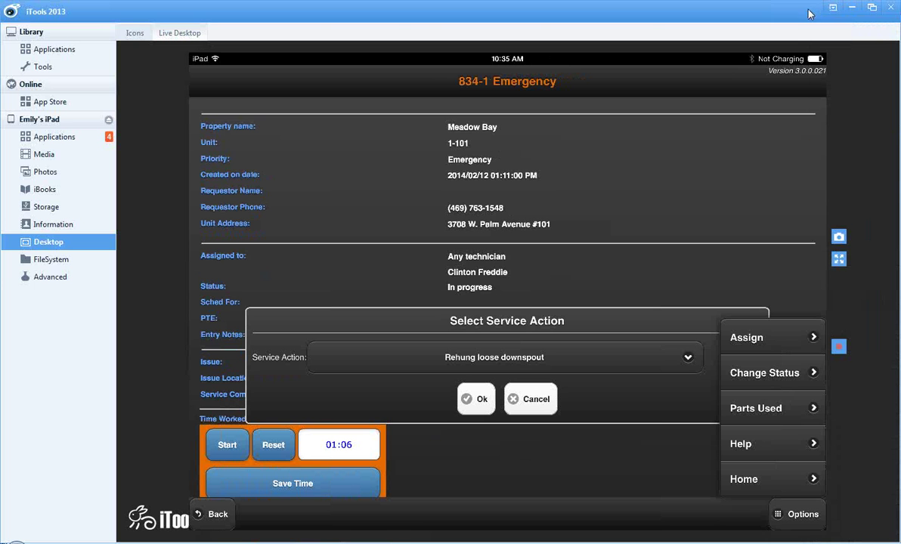
Step: Switch to OneSite and view the Facilities Make ready board with 11 in-progress units
left_click(888, 36)
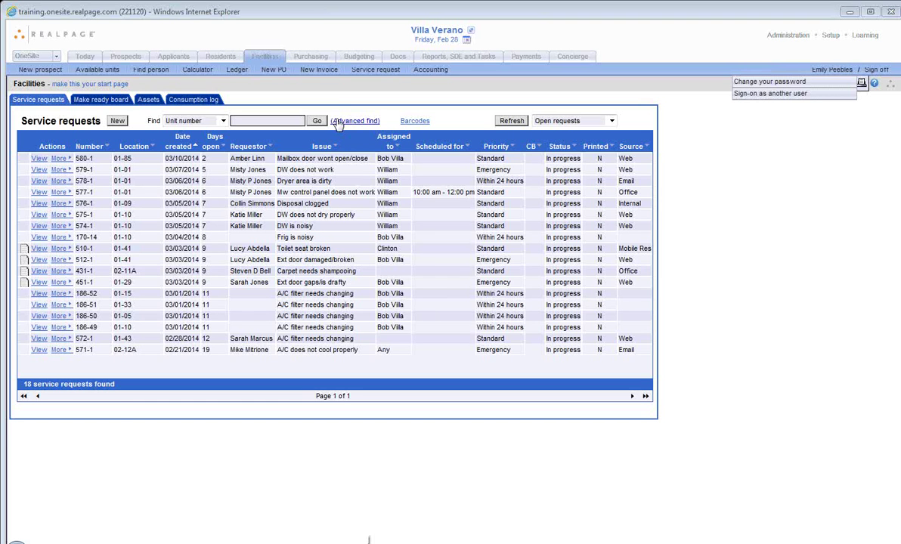
left_click(118, 103)
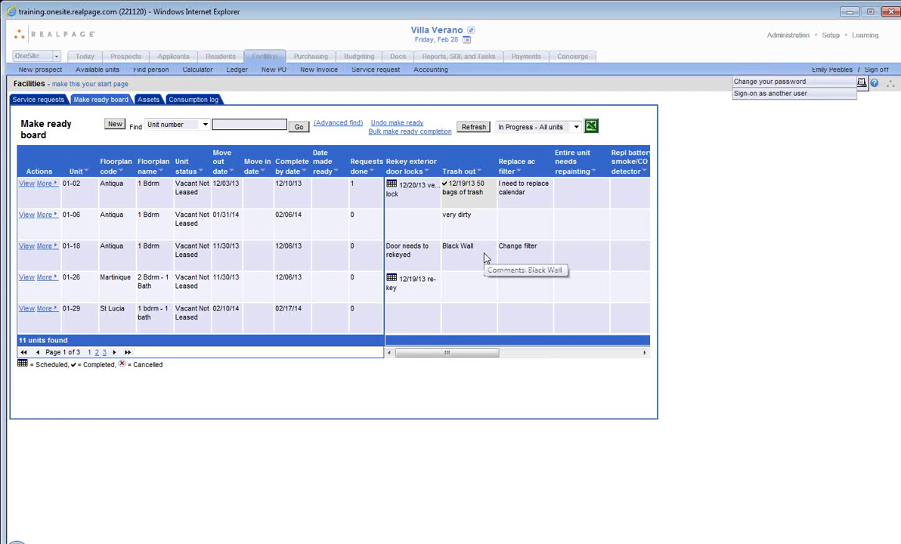
Step: Schedule unit 01-26's trash out for 03/13/2014, save it, and view the Assets list
left_click(484, 292)
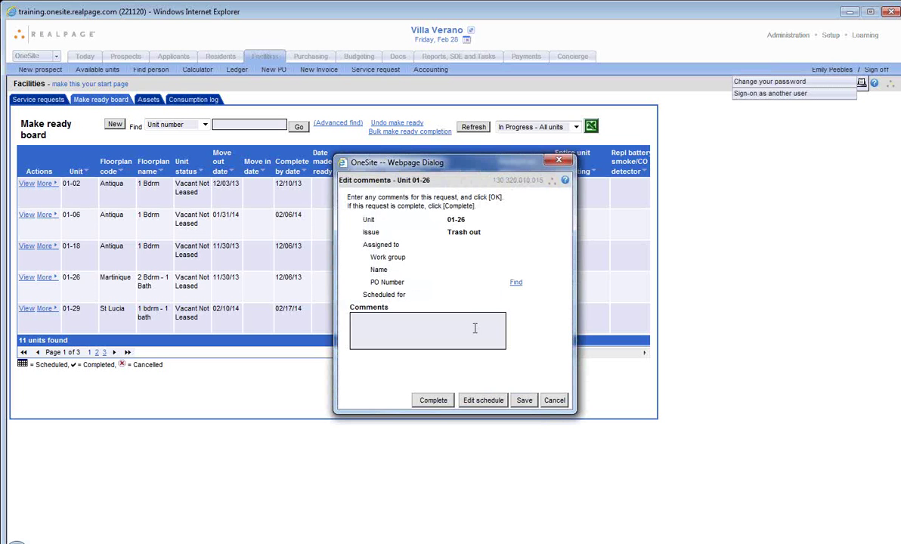
left_click(477, 399)
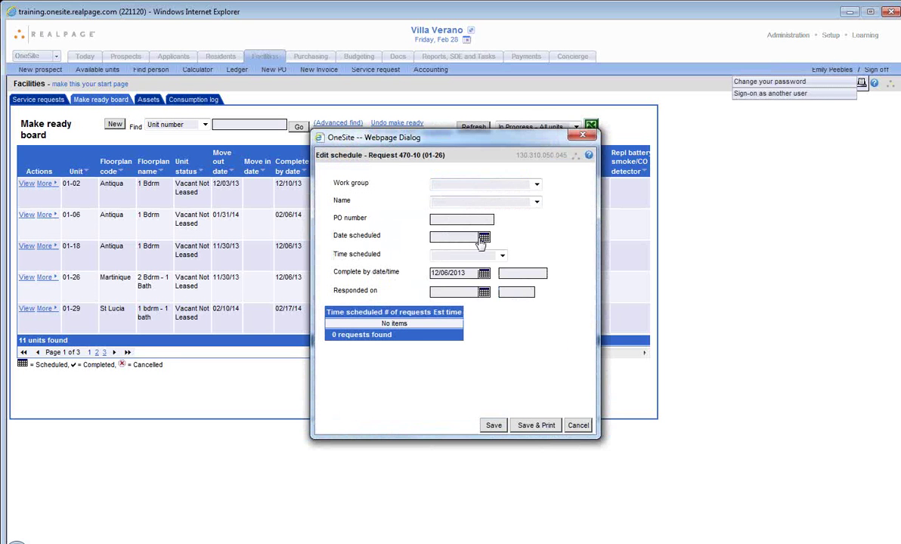
left_click(483, 238)
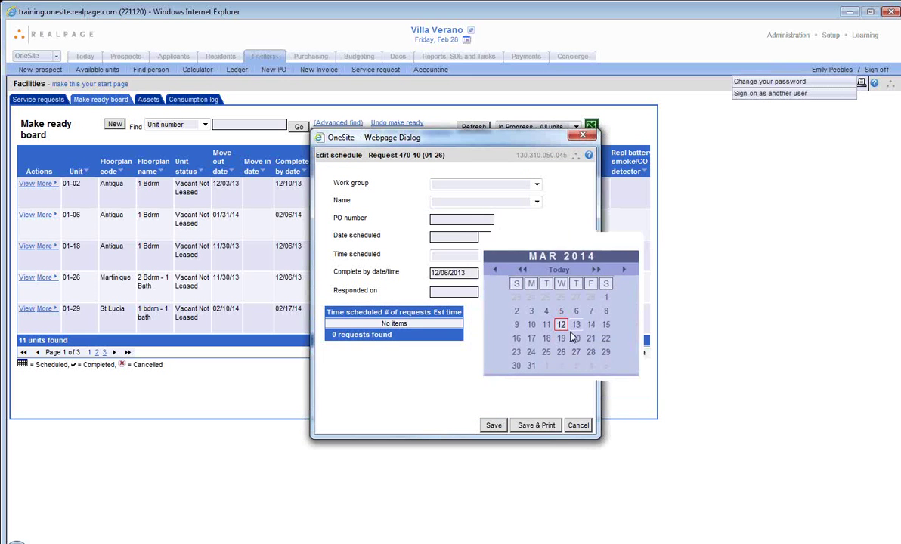
left_click(575, 325)
left_click(493, 424)
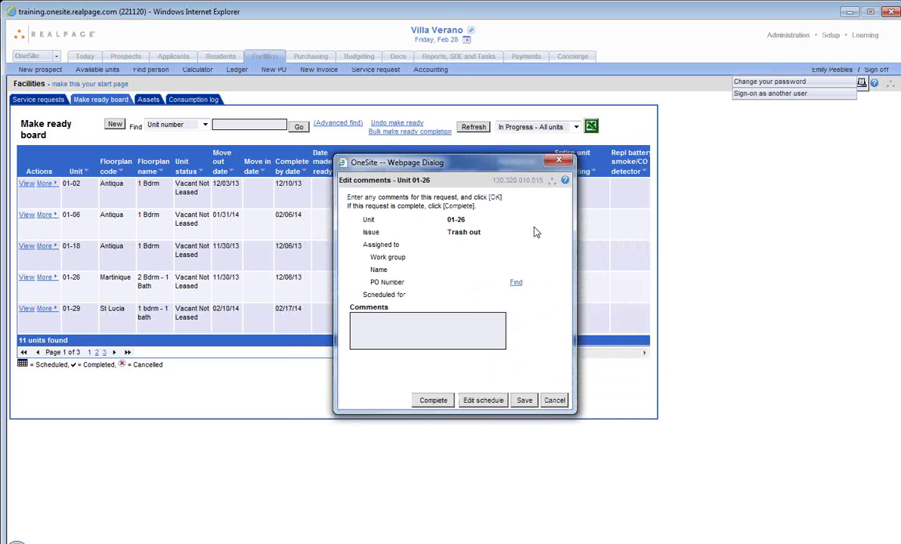
left_click(523, 401)
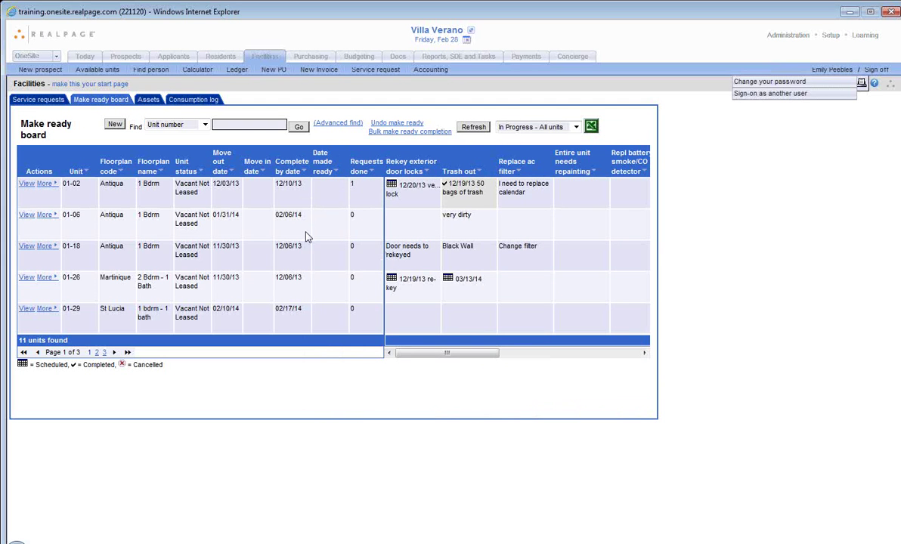
left_click(149, 101)
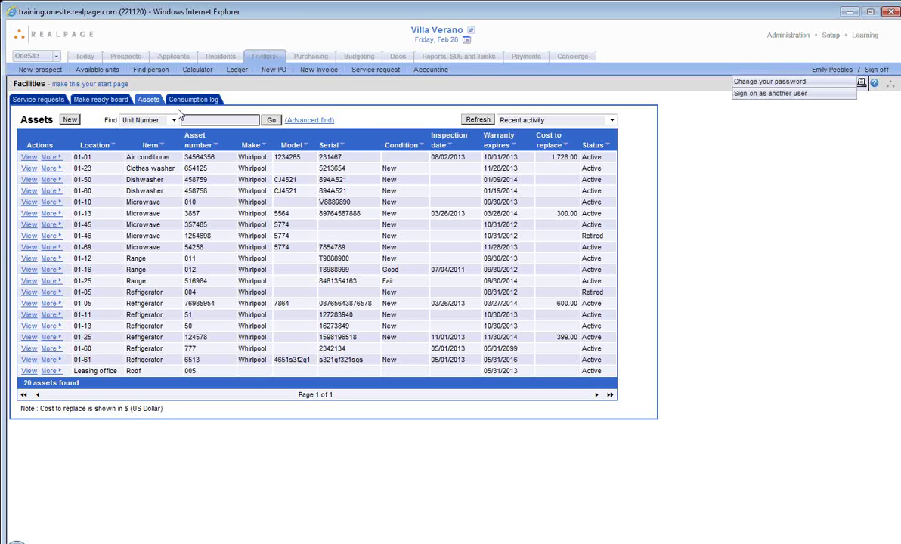
Step: View the Consumption log, then the Purchasing Purchase Orders list of 25 orders
left_click(192, 101)
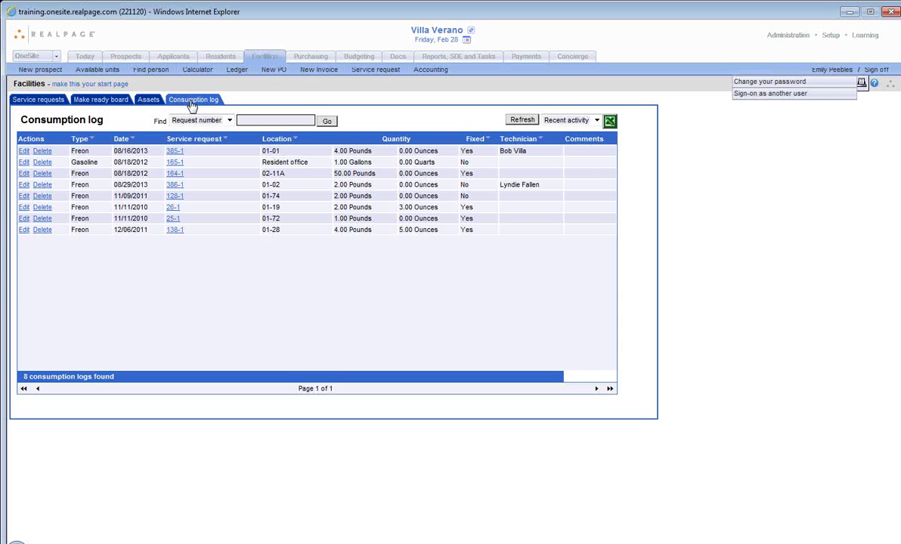
left_click(301, 59)
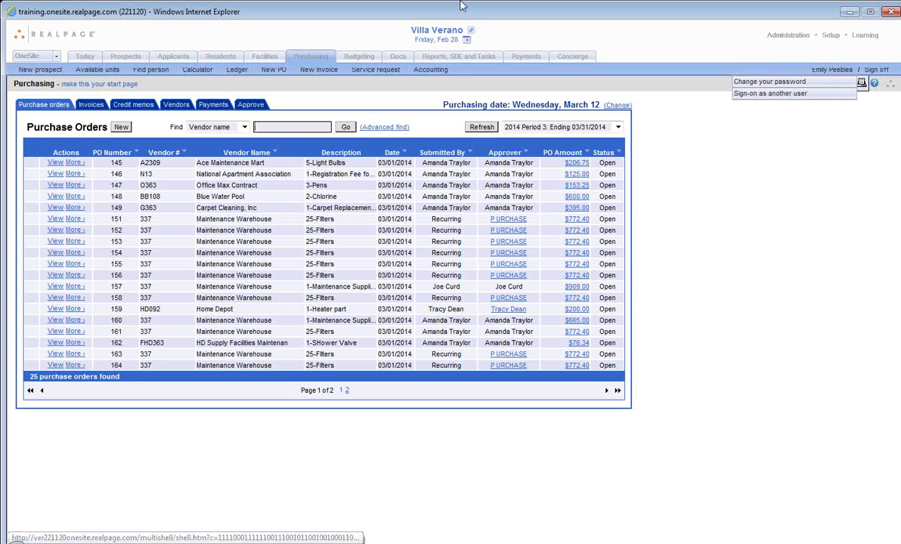
Step: Choose Meadow Bay from page 2 of the Change property dialog
left_click(421, 30)
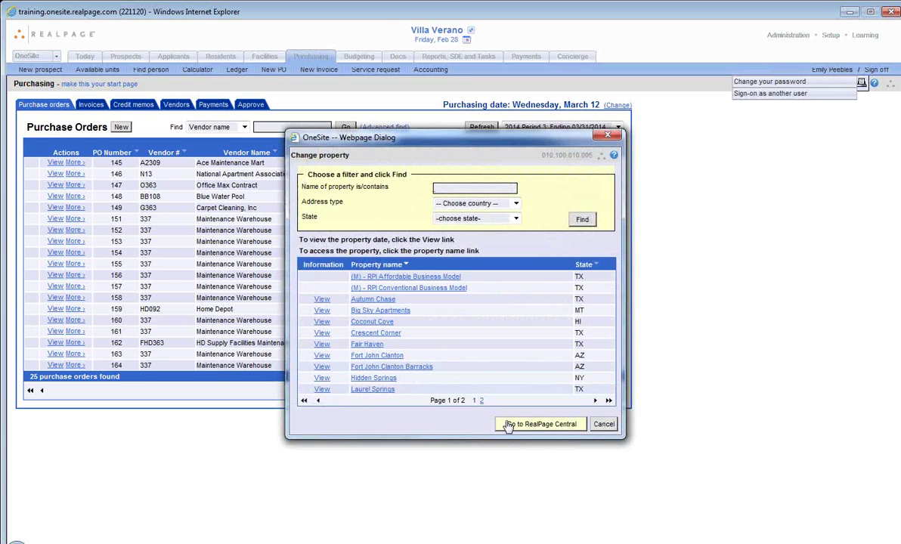
left_click(482, 400)
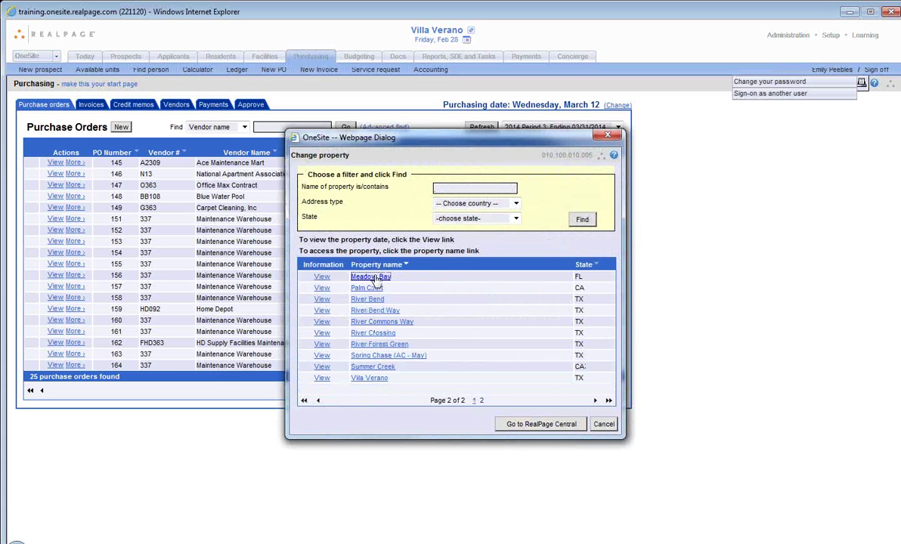
left_click(370, 278)
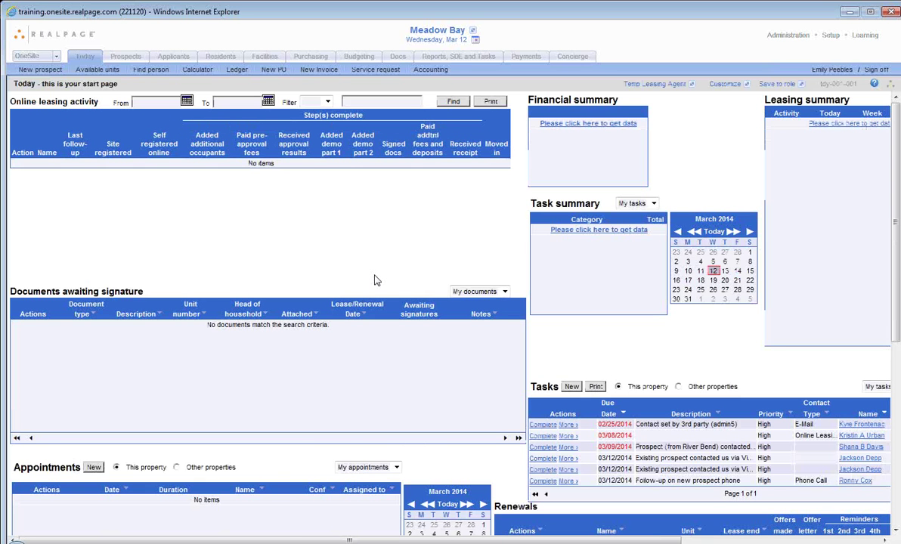
Step: Review Meadow Bay's purchase orders and 38 invoices, then go to Payments
left_click(325, 59)
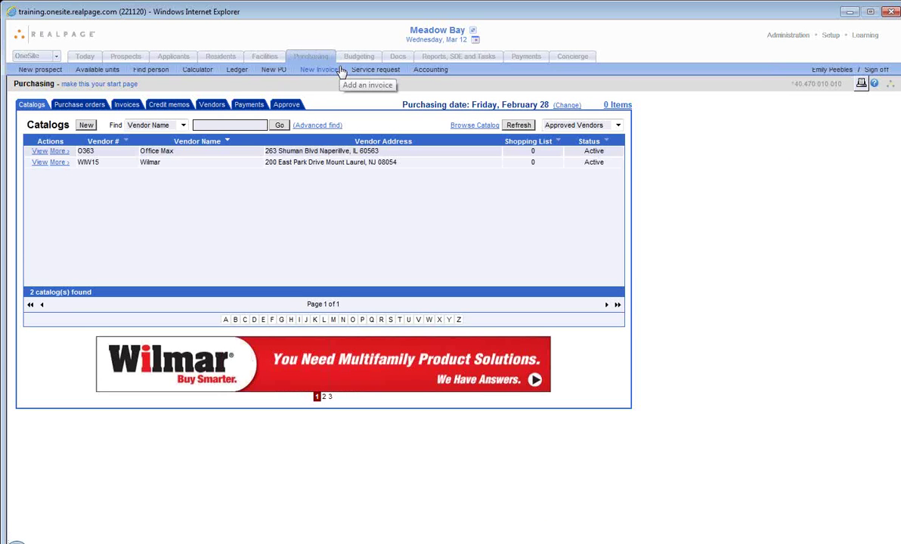
left_click(88, 105)
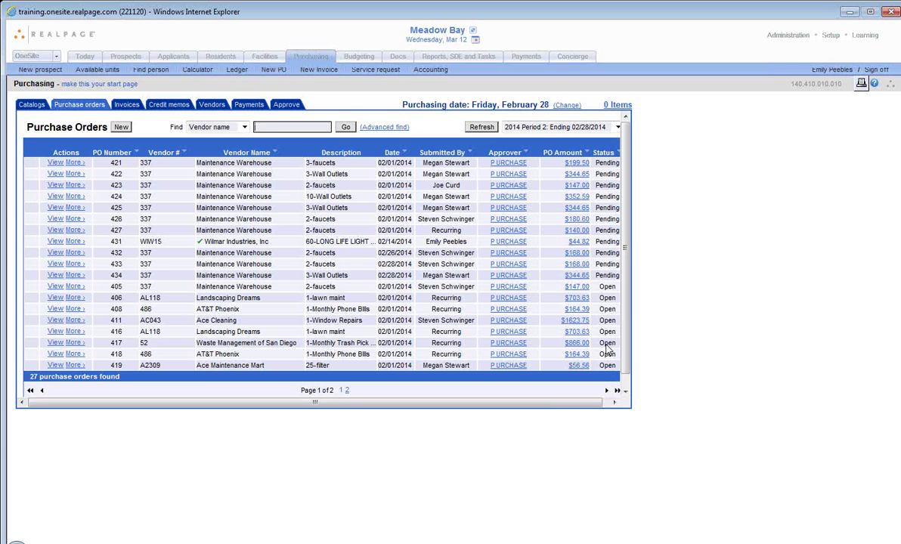
left_click(125, 106)
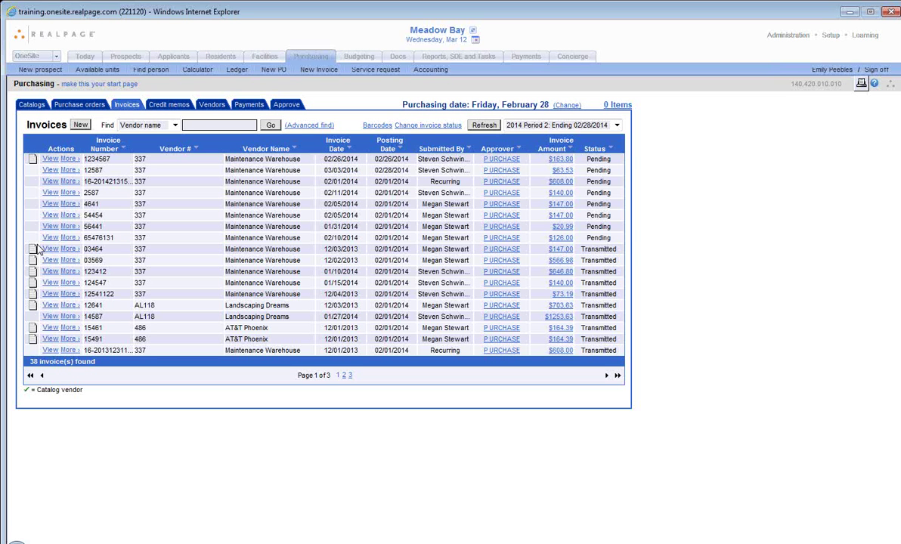
left_click(252, 107)
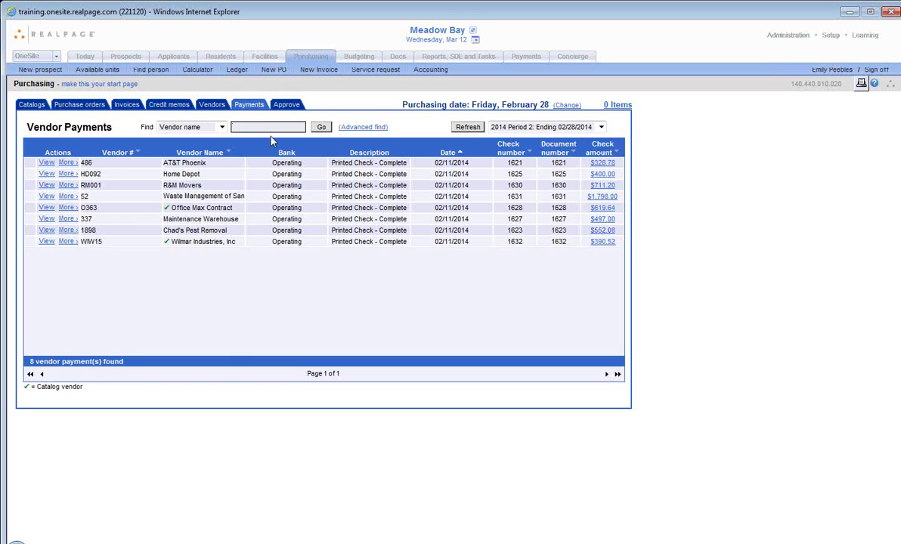
Step: After reviewing the 8 vendor payments, open the Vendors list
left_click(211, 107)
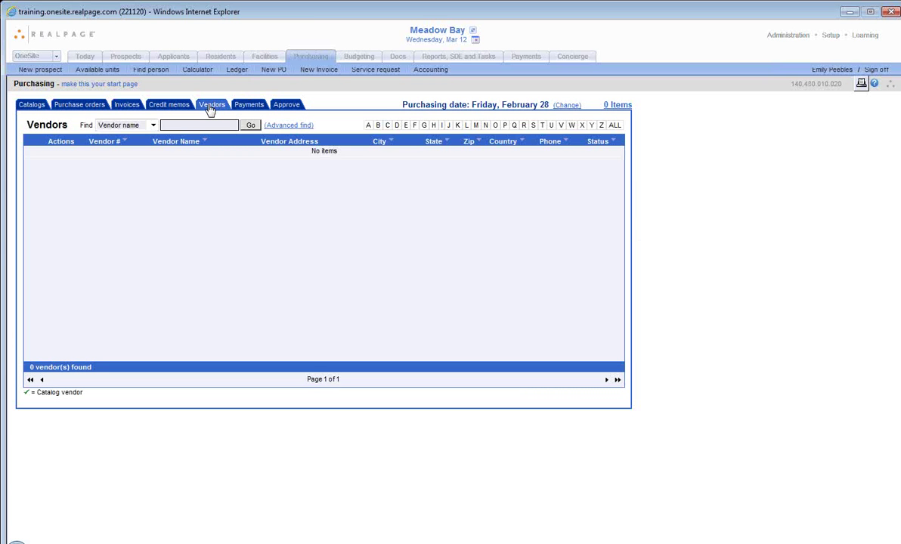
Step: Filter the vendor list to letter A and open ACME107 Acme Supplies' Compliance Depot record
left_click(368, 127)
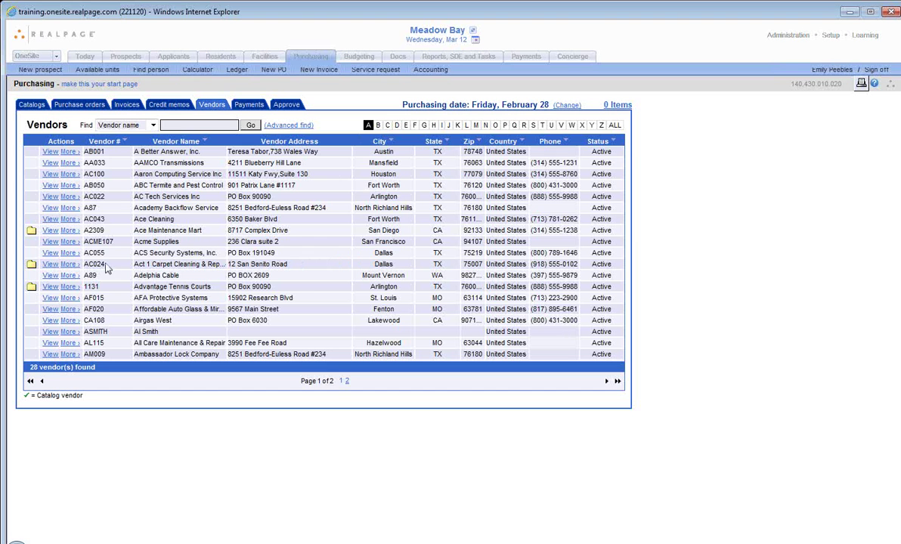
left_click(68, 242)
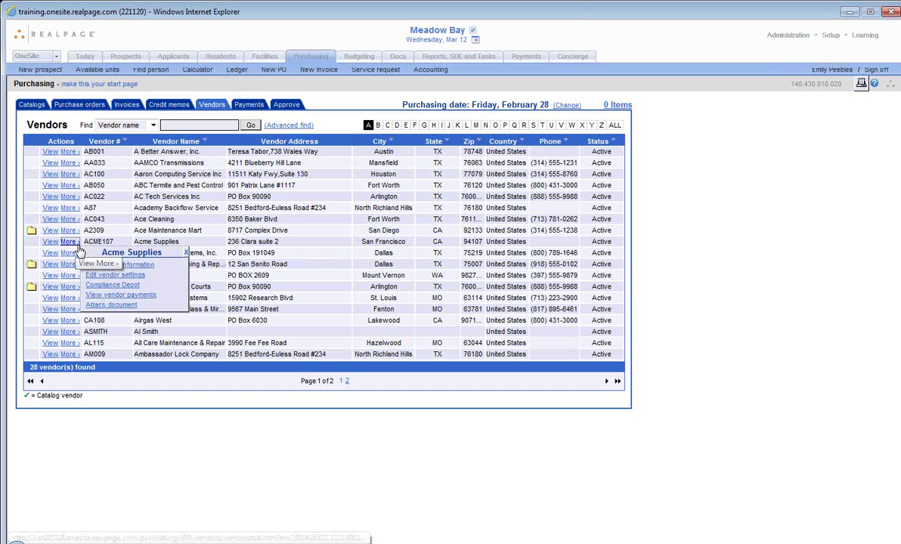
left_click(94, 284)
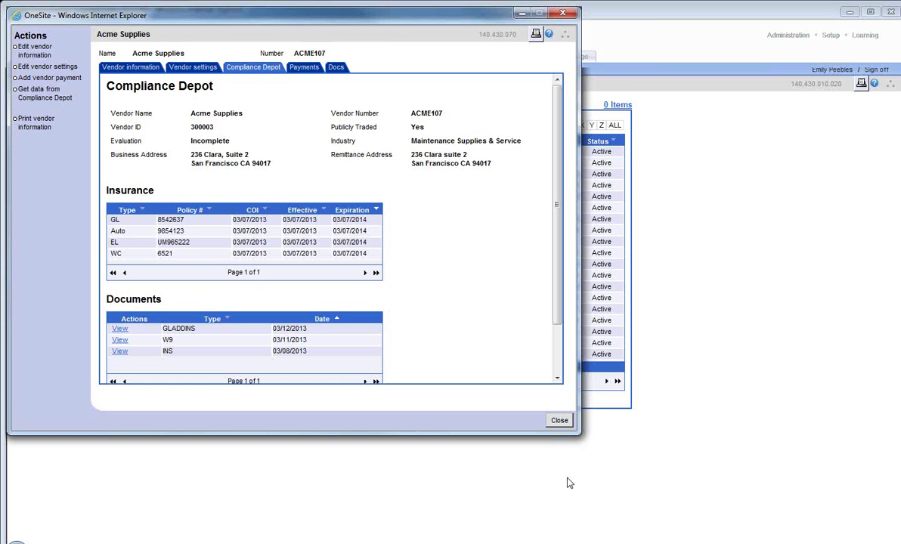
Step: Close Acme Supplies' Compliance Depot record after reviewing its four policies and three documents
left_click(559, 420)
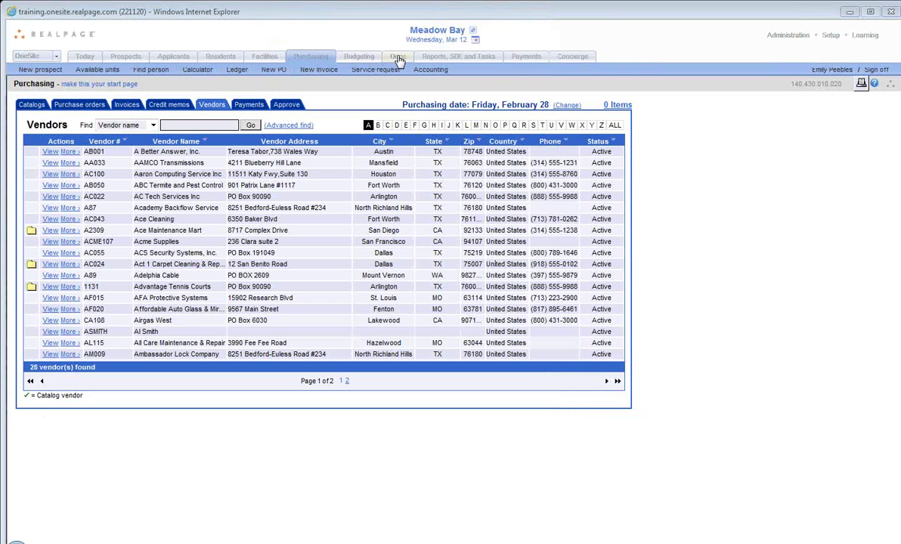
Step: Browse the Leasing and Property filing cabinets under Docs, then go to Reports, SDE and Tasks
left_click(398, 60)
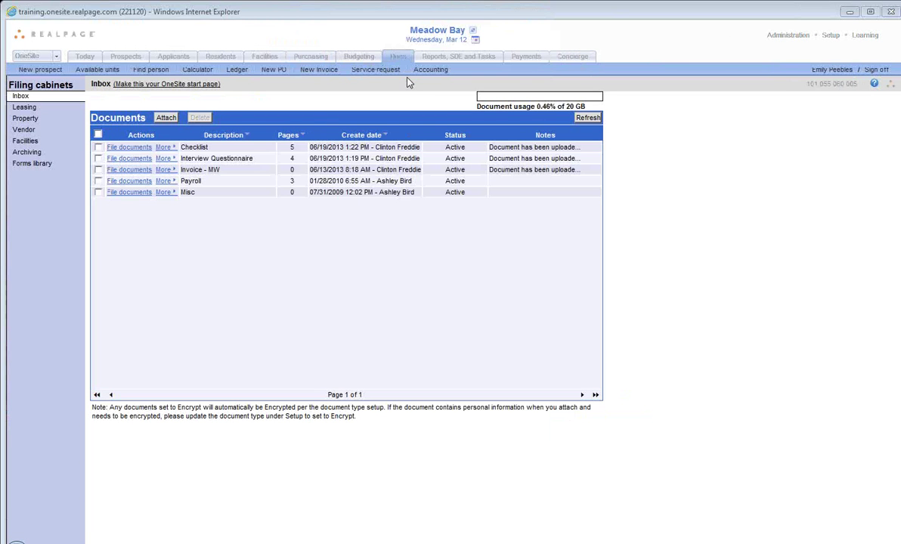
left_click(25, 107)
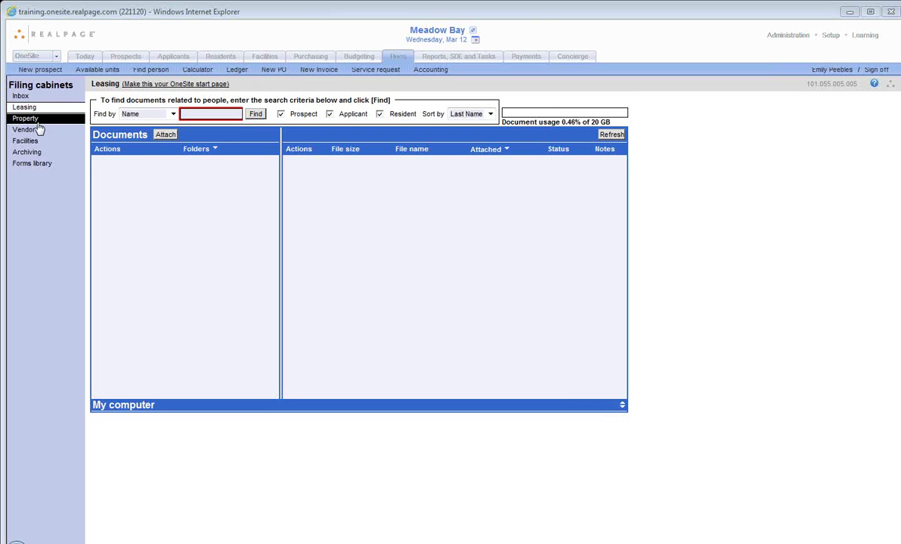
left_click(34, 119)
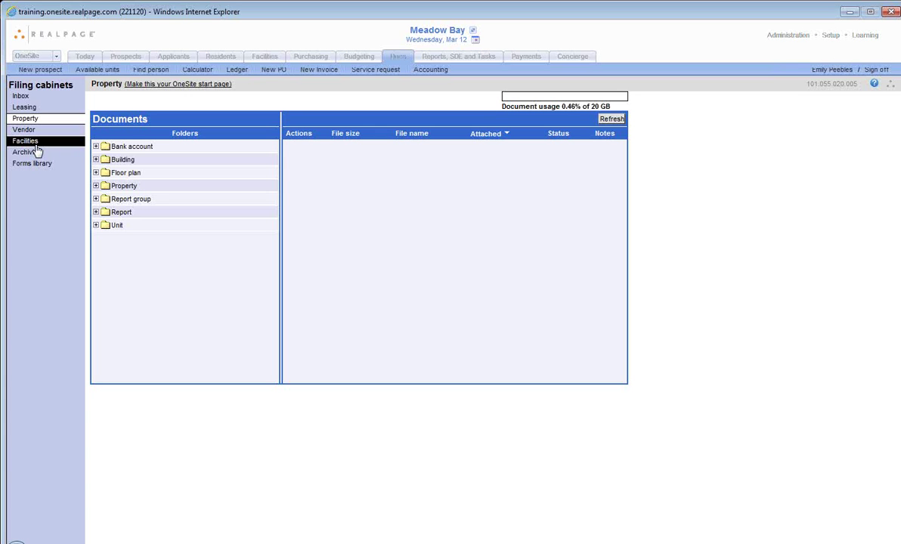
left_click(441, 61)
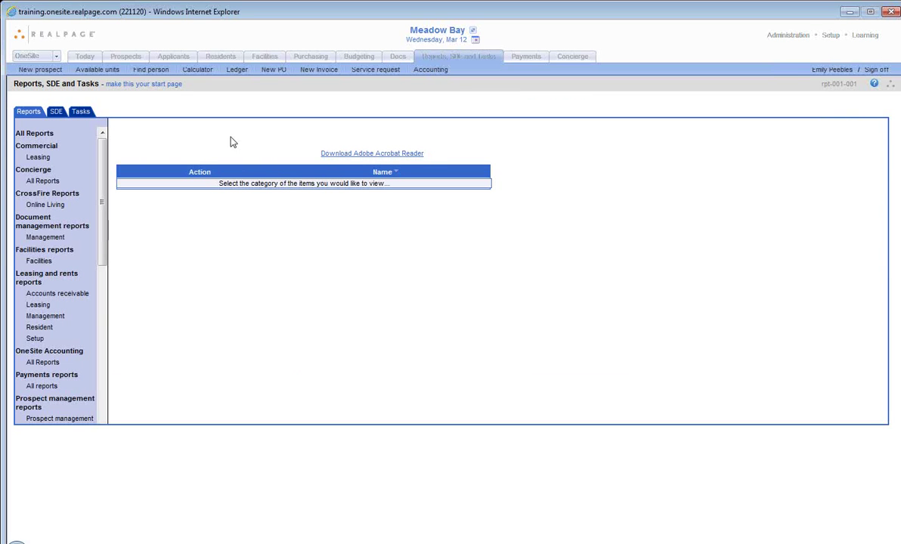
Step: Show All Reports in the Reports, SDE and Tasks category list
left_click(49, 134)
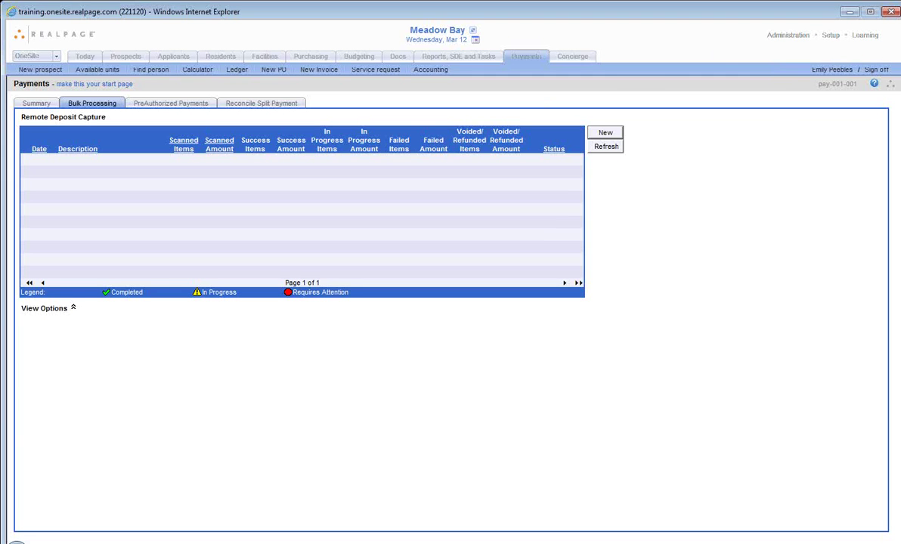
Step: Start a new Remote Deposit Capture batch, begin check scanning, then close the window
left_click(594, 133)
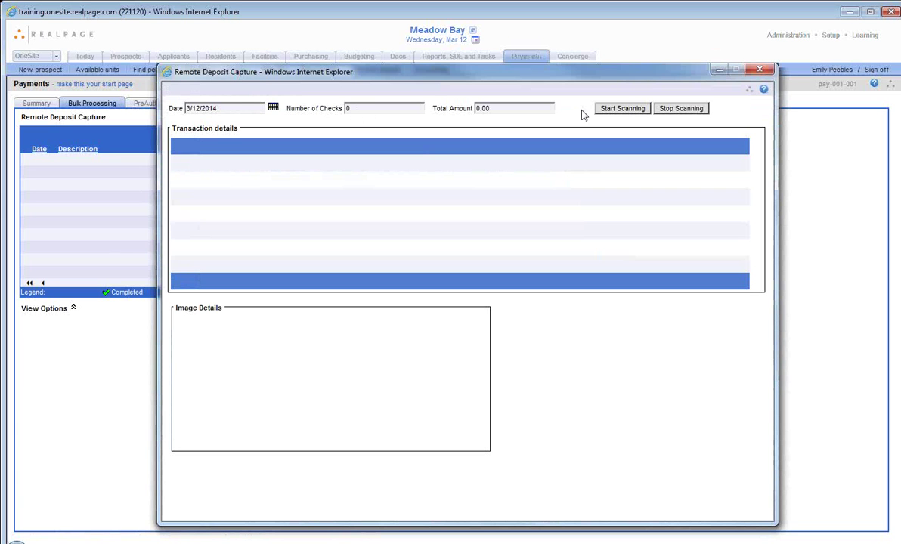
left_click(621, 108)
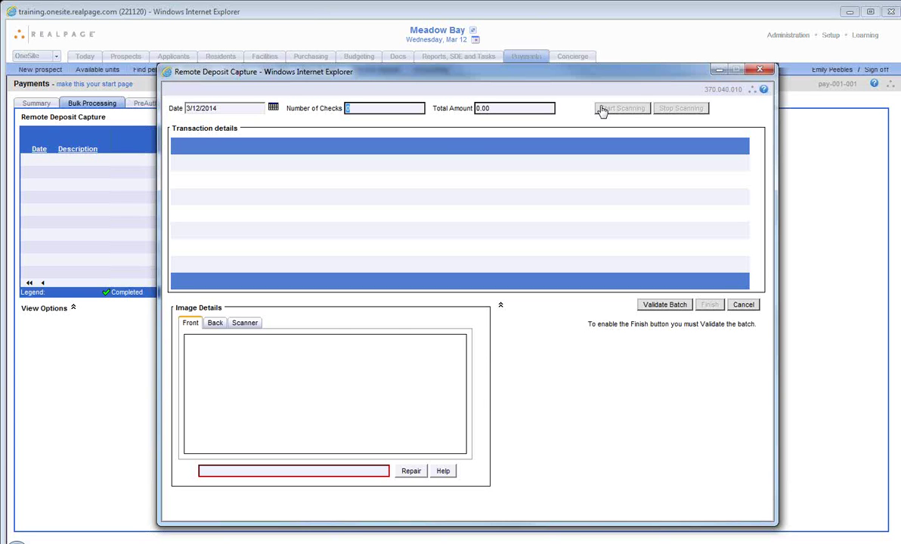
left_click(768, 70)
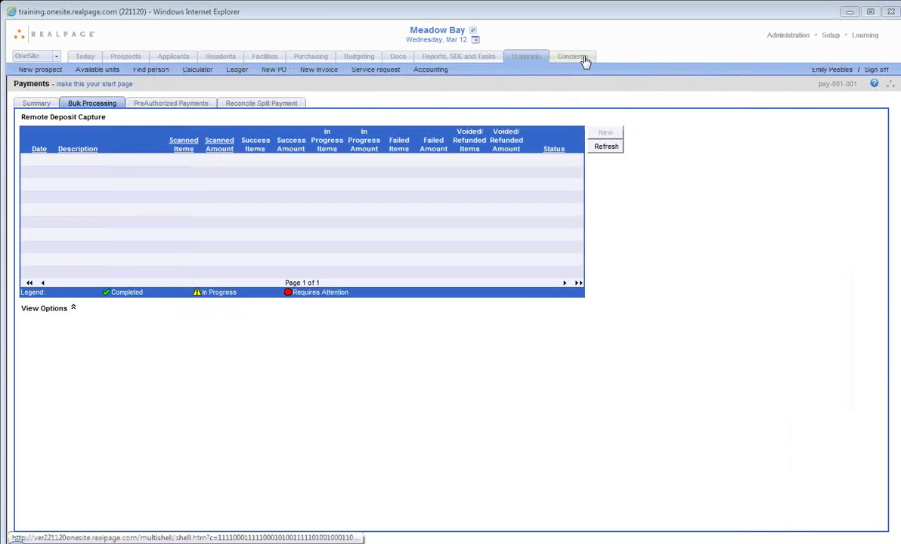
Step: Switch to the Concierge module from the top navigation bar
left_click(585, 60)
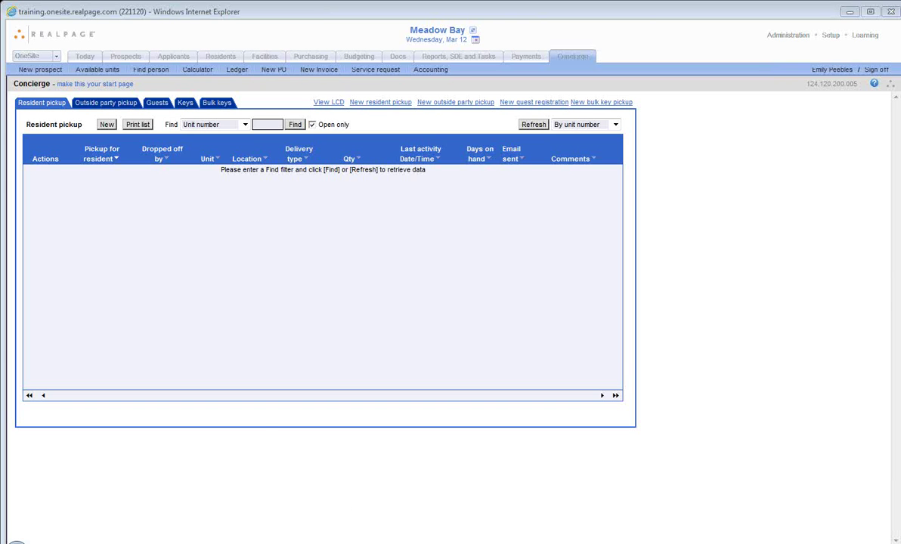
Step: Bring the Villa Verano portal forward in Chrome and return to its community wall
left_click(226, 536)
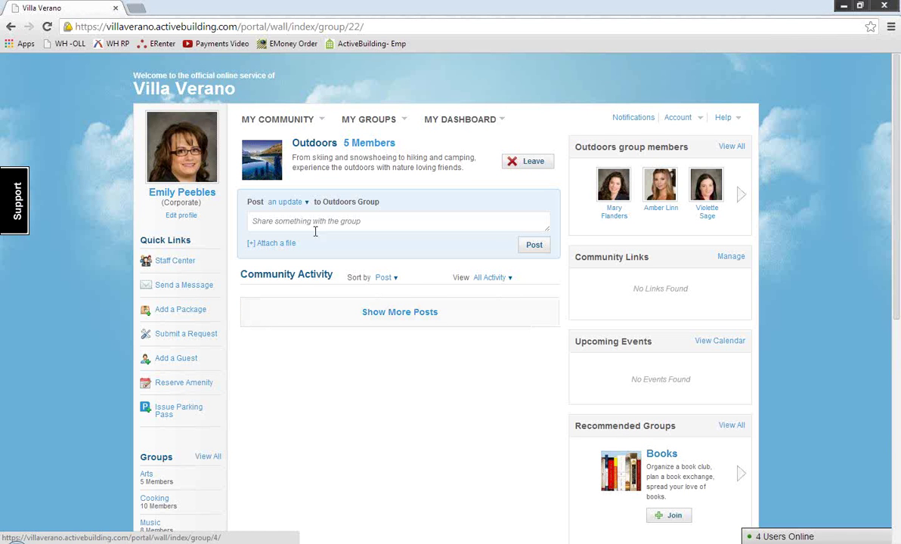
left_click(170, 89)
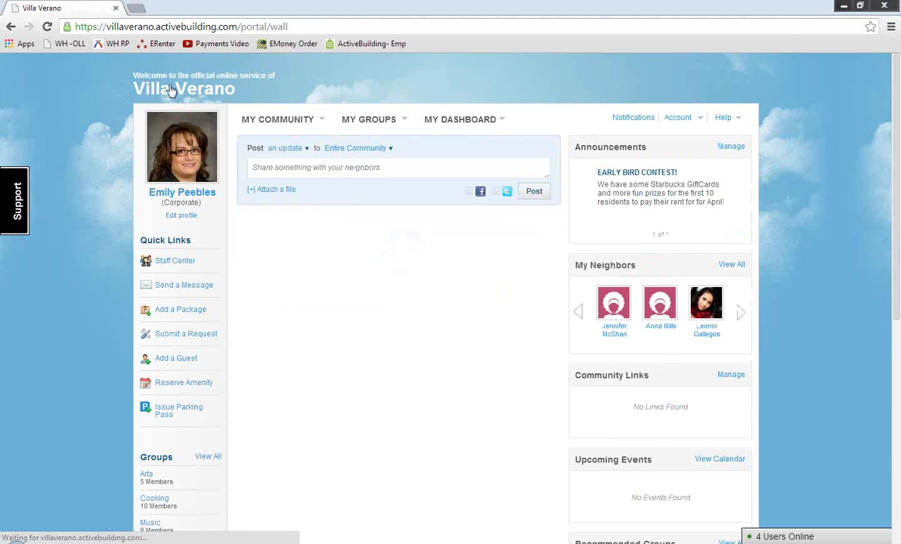
Step: Review the feed from the MY DASHBOARD menu, then minimize Chrome to reveal OneSite
left_click(442, 120)
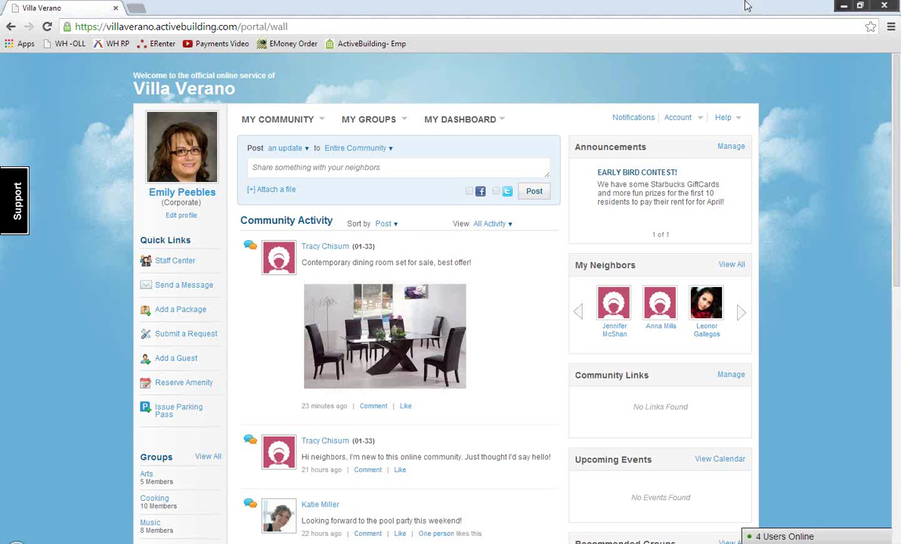
left_click(844, 8)
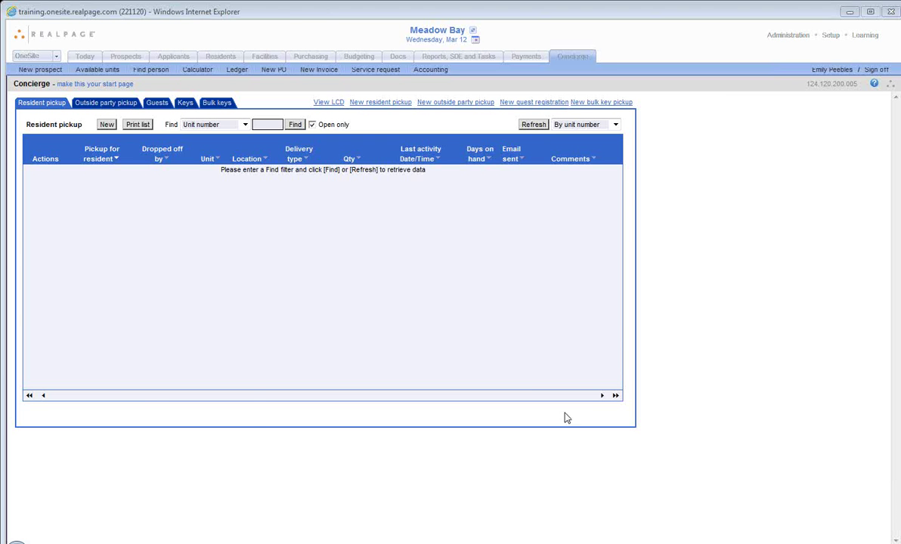
right_click(151, 541)
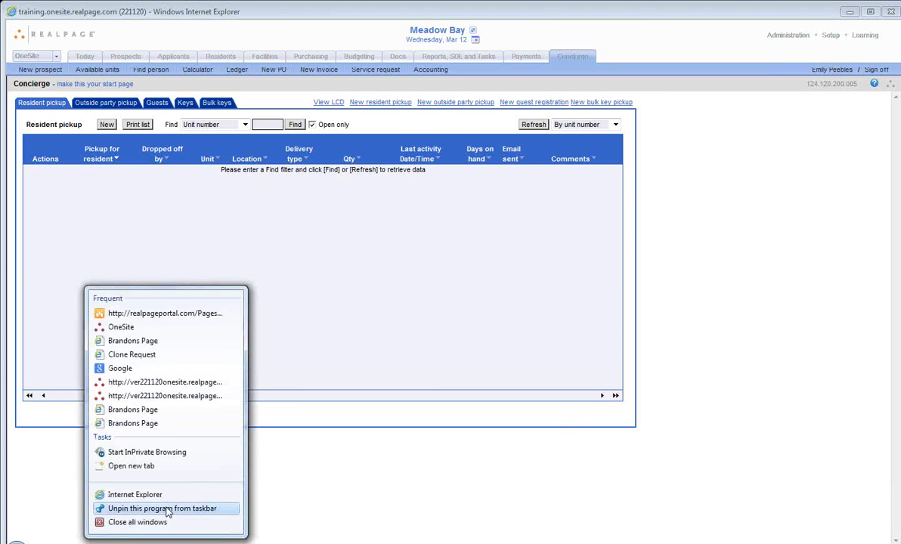
left_click(144, 492)
left_click_drag(406, 46, 900, 45)
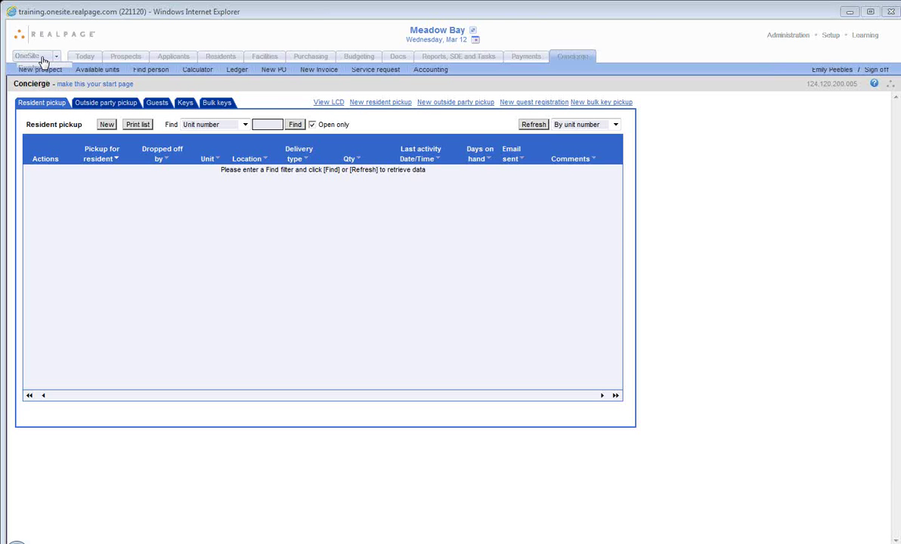
Step: Switch the product dropdown from Concierge to Velocity
left_click(34, 57)
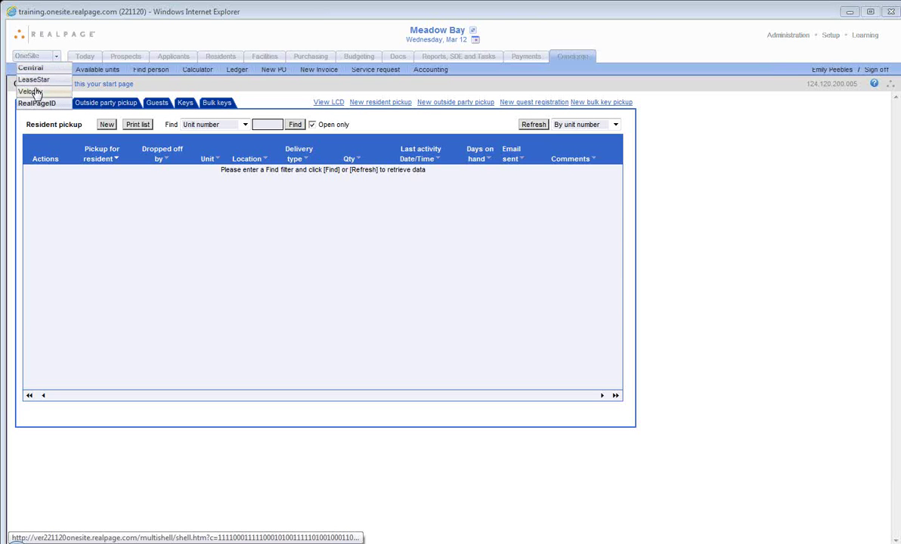
left_click(31, 91)
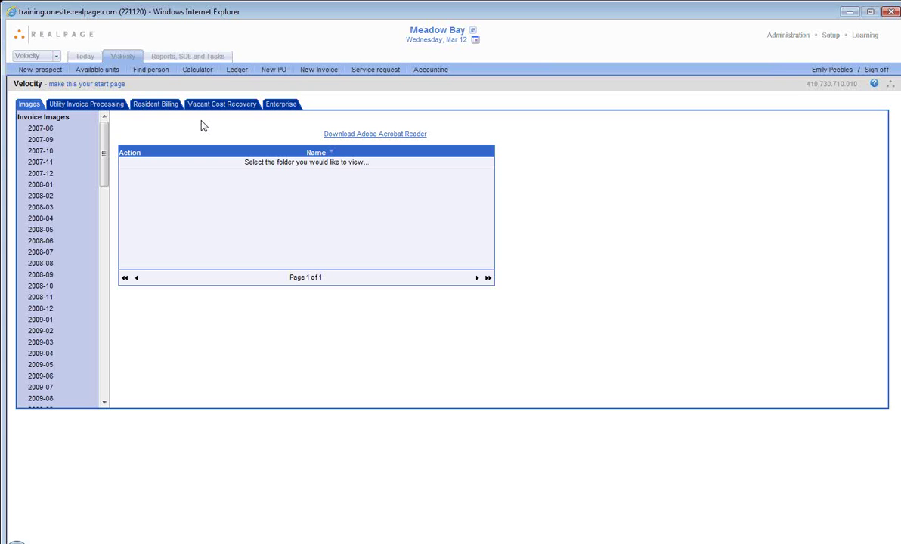
Step: Open Resident Billing's Approve PreBills list showing the Meadow Bay and Summer Creek prebills
left_click(171, 111)
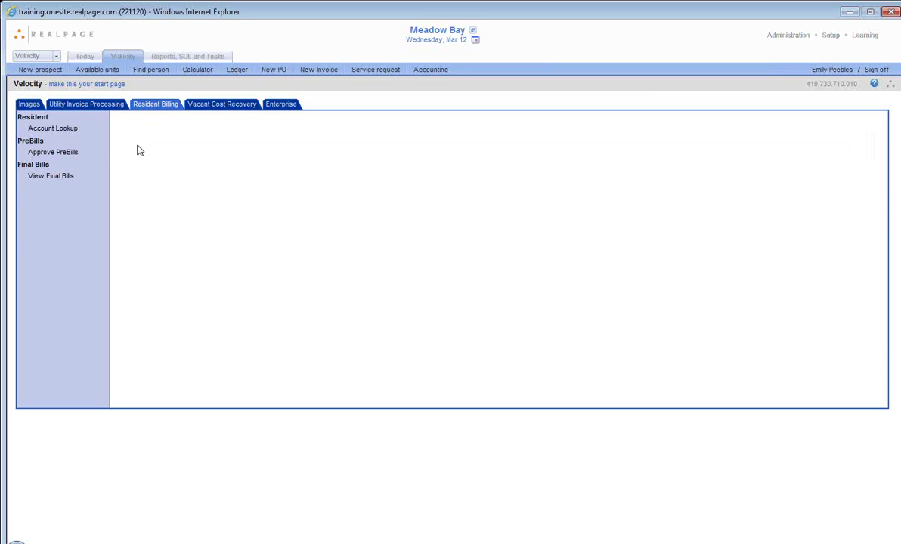
left_click(86, 154)
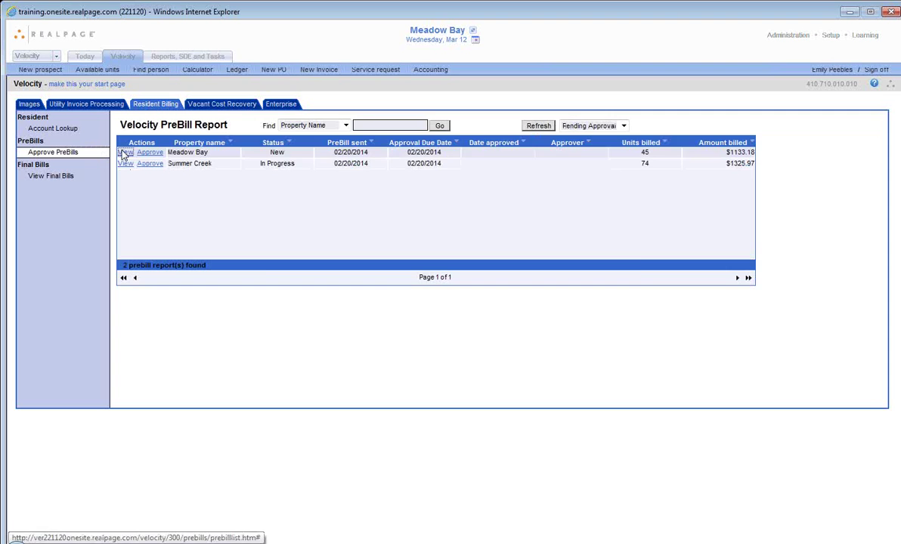
Step: Open the Meadow Bay March 2014 Resident Billing Summary prebill and zoom in two levels
left_click(125, 153)
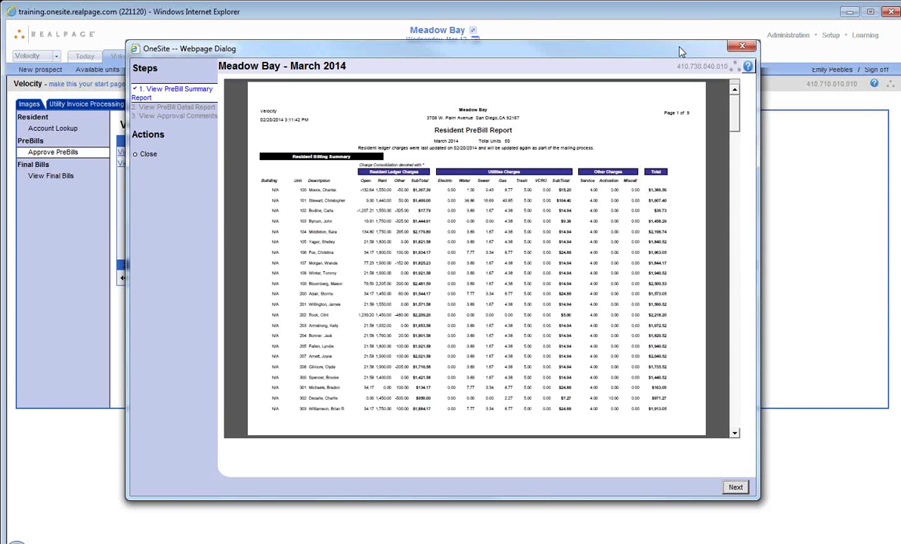
mouse_move(538, 425)
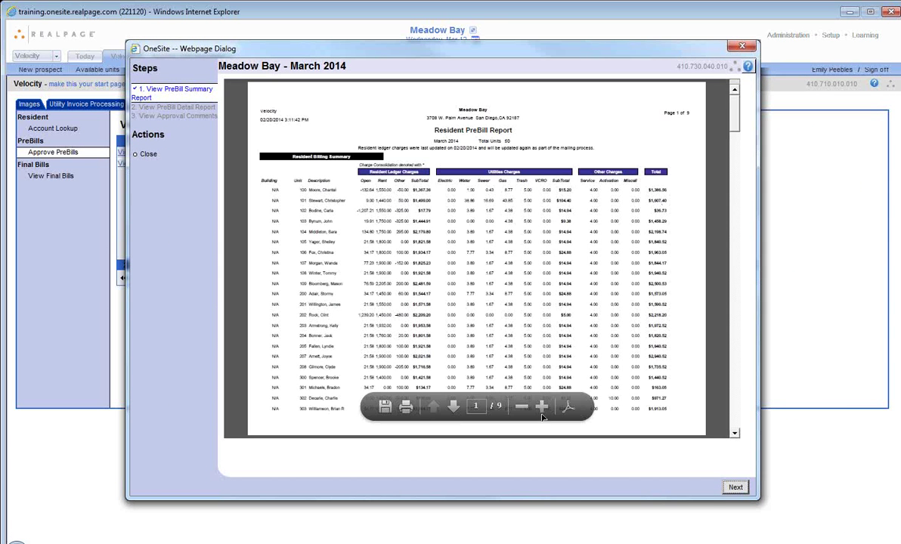
left_click(541, 408)
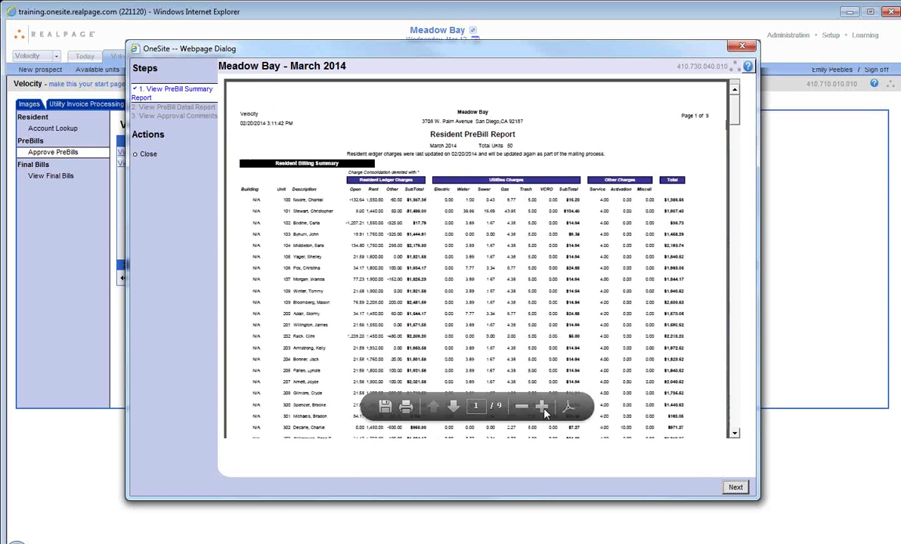
left_click(541, 395)
scroll(535, 355, "down", 3)
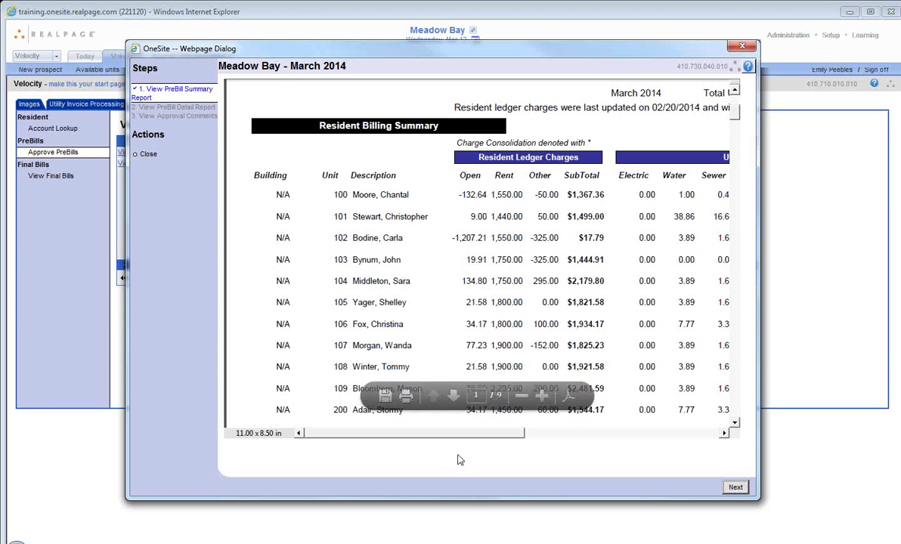
Step: Scroll the Meadow Bay prebill right to the utility charges, then close it
left_click_drag(463, 436, 627, 440)
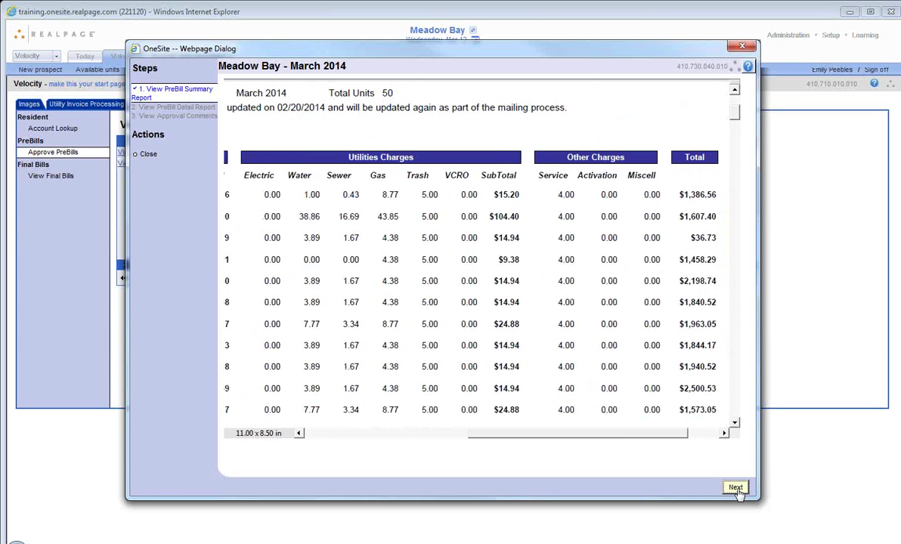
left_click(742, 47)
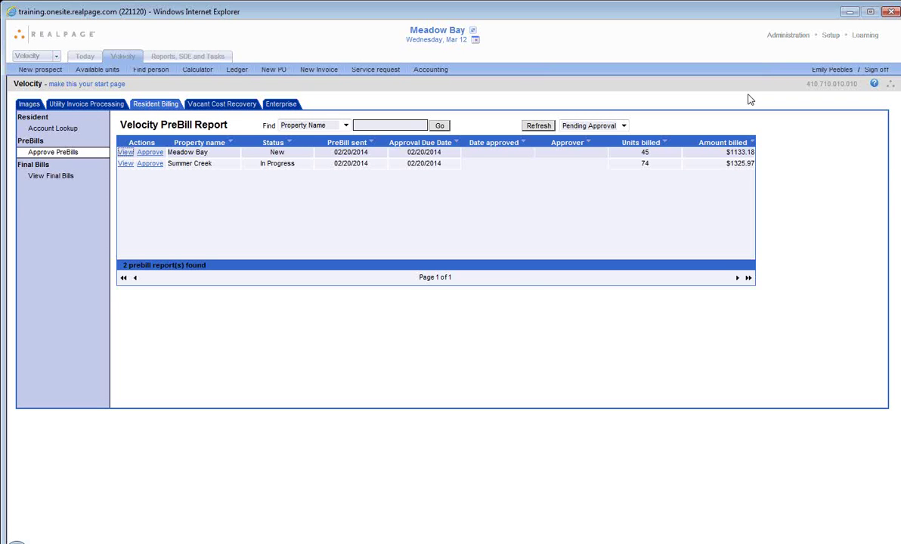
Step: Show Vacant Cost Recovery Pending Approvals and list Meadow Bay's 5 high-priority bills
left_click(234, 106)
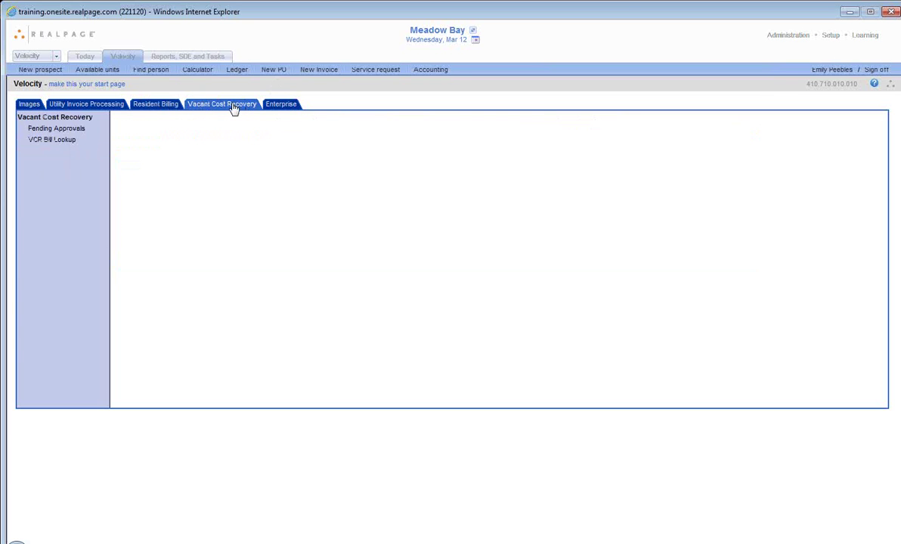
left_click(85, 130)
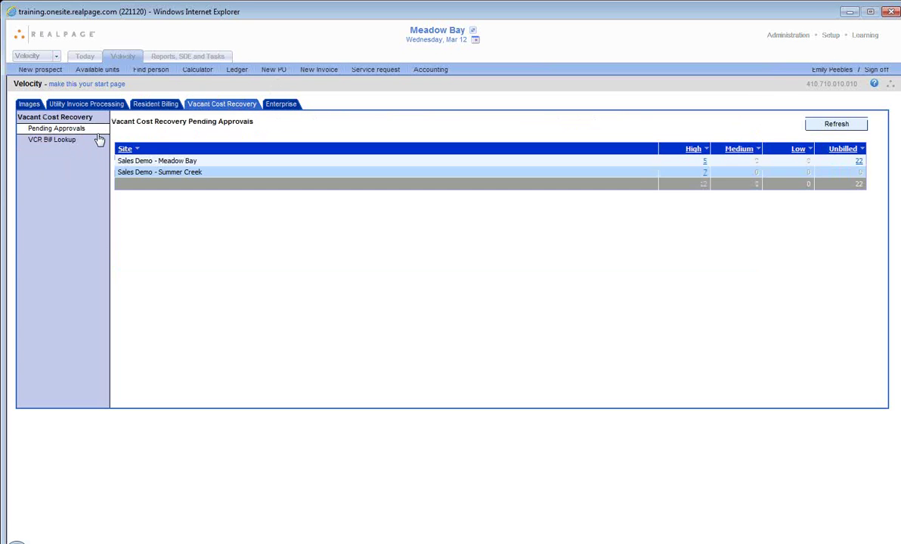
left_click(704, 161)
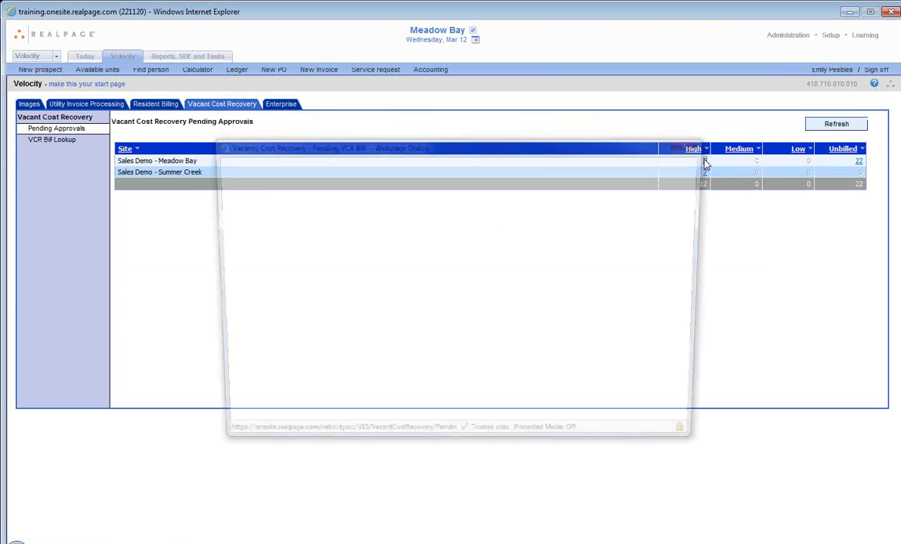
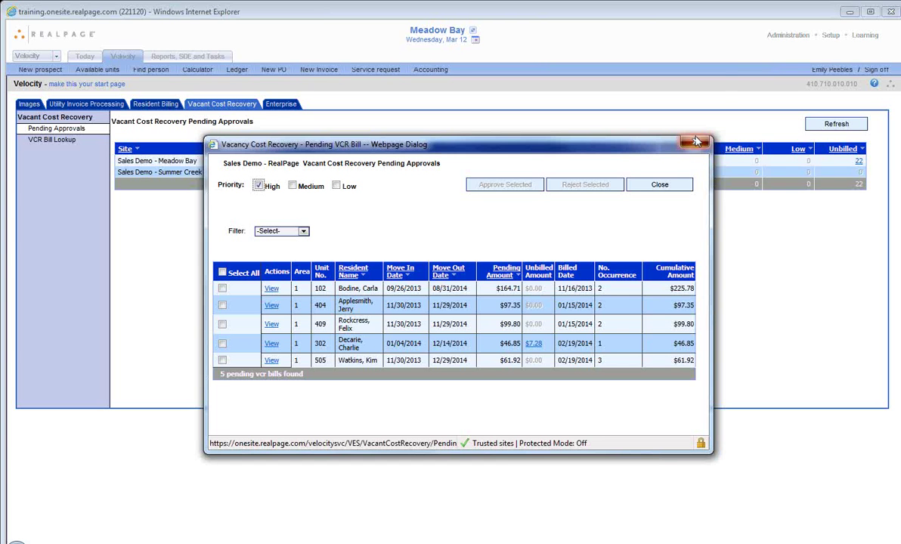
Step: Dismiss the Pending VCR Bill list and go to the Utility Invoice Processing tab
left_click(697, 142)
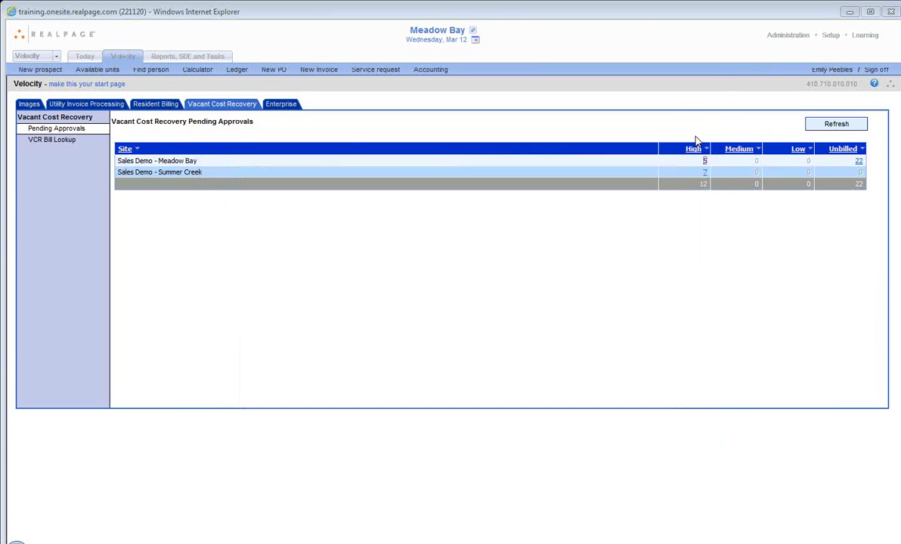
left_click(112, 108)
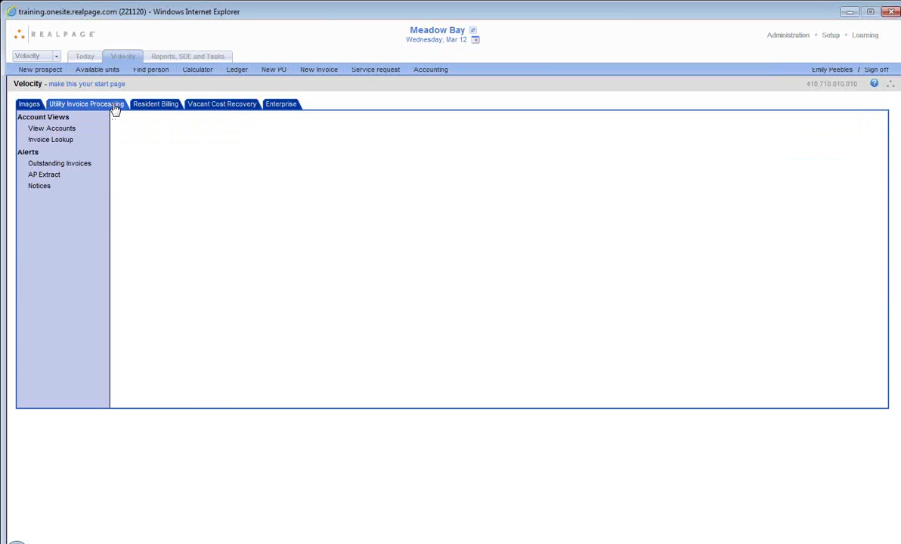
Step: Show View Accounts to list Meadow Bay's 53 vendor utility accounts
left_click(74, 130)
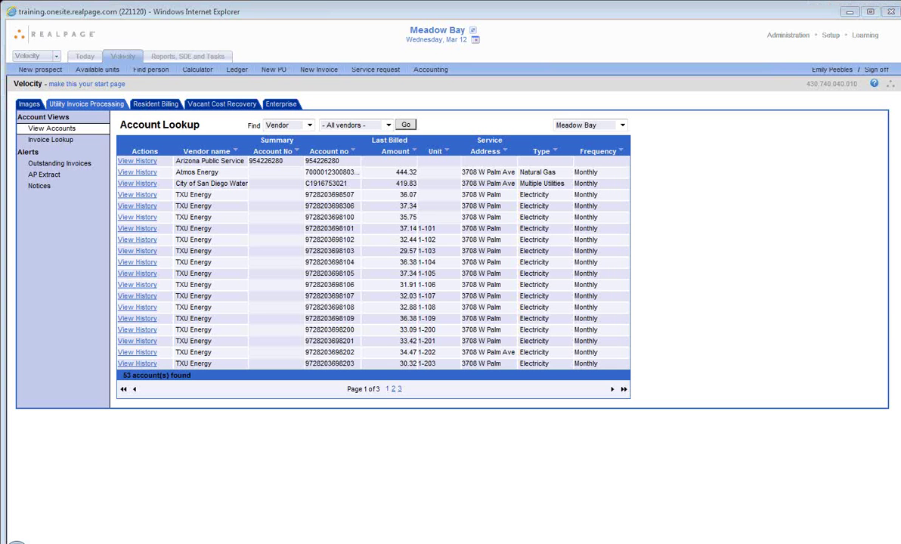
Step: Switch from Meadow Bay to the company level and open Reporting's My Favorites – Reports
left_click(437, 31)
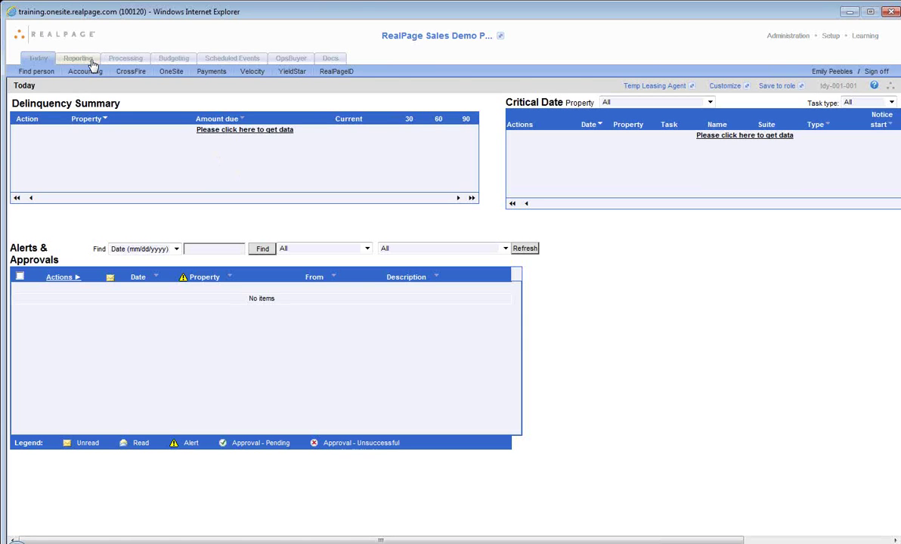
left_click(91, 63)
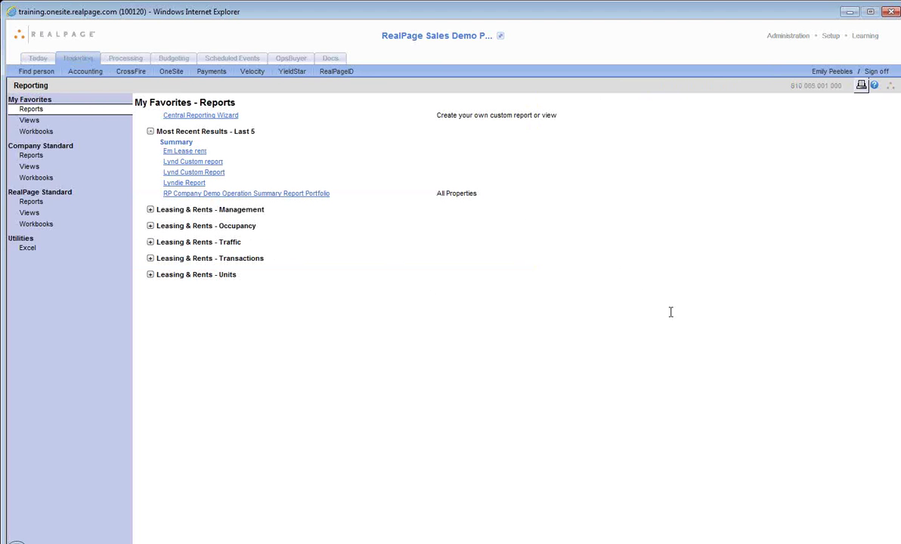
Step: Run RP Company Demo Operation Summary Report Portfolio from Company Standard Leasing & Rents - Management views
left_click(72, 171)
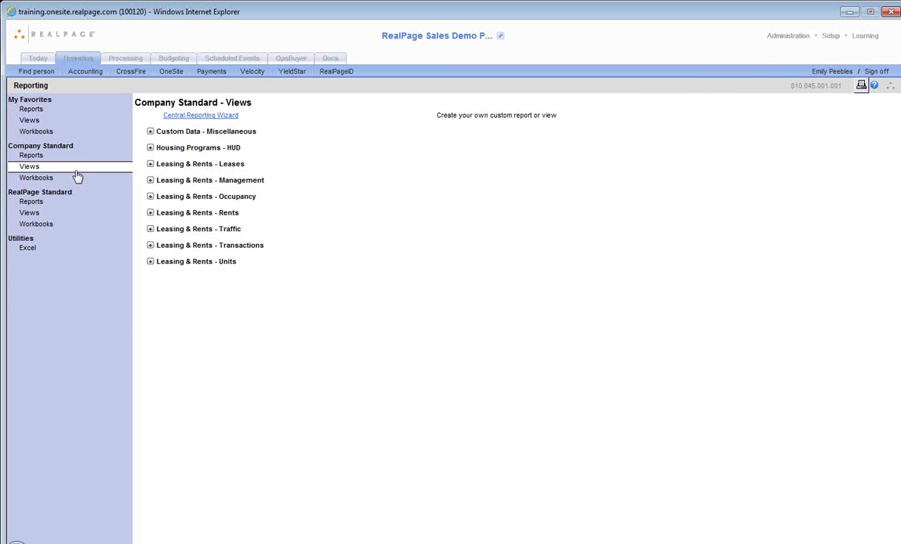
left_click(213, 183)
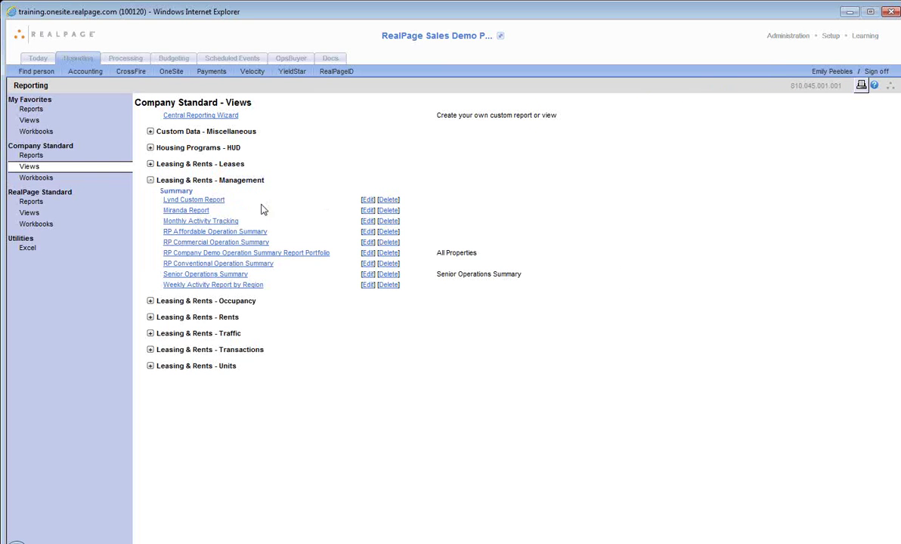
left_click(256, 255)
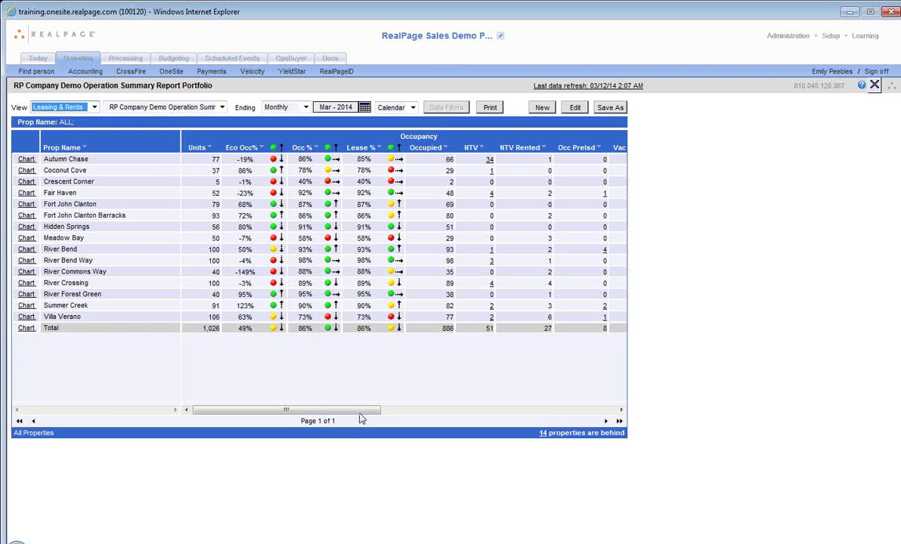
Step: Scroll across the portfolio report's columns, then open Autumn Chase's occupancy trend chart
left_click_drag(361, 415, 599, 446)
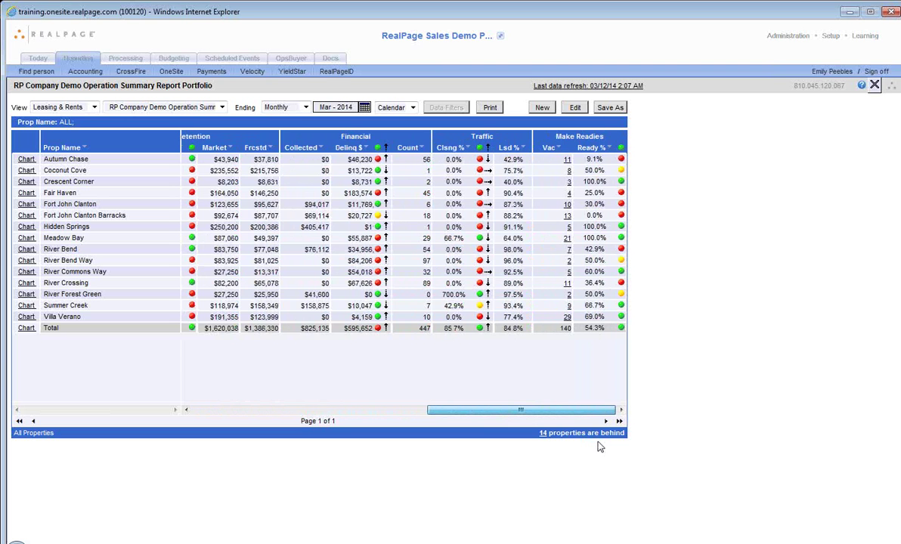
left_click_drag(594, 446, 217, 376)
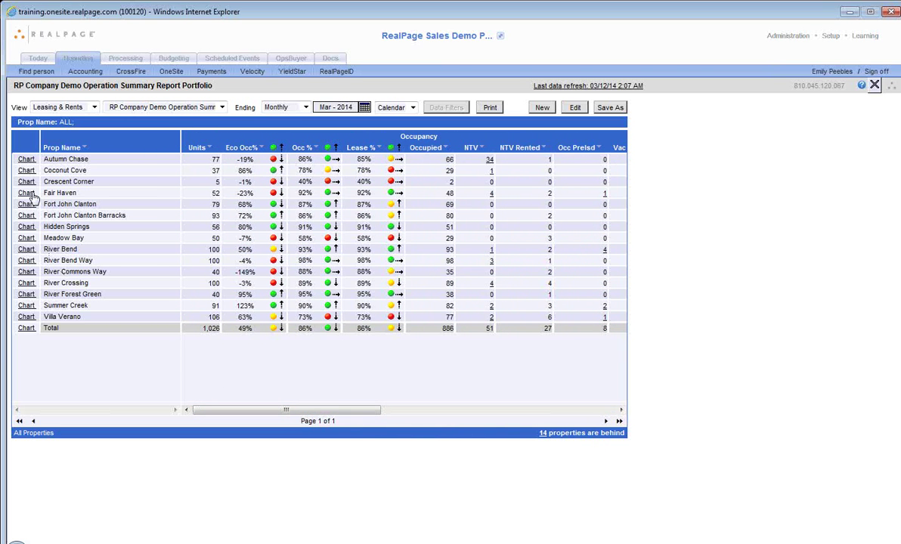
left_click(26, 159)
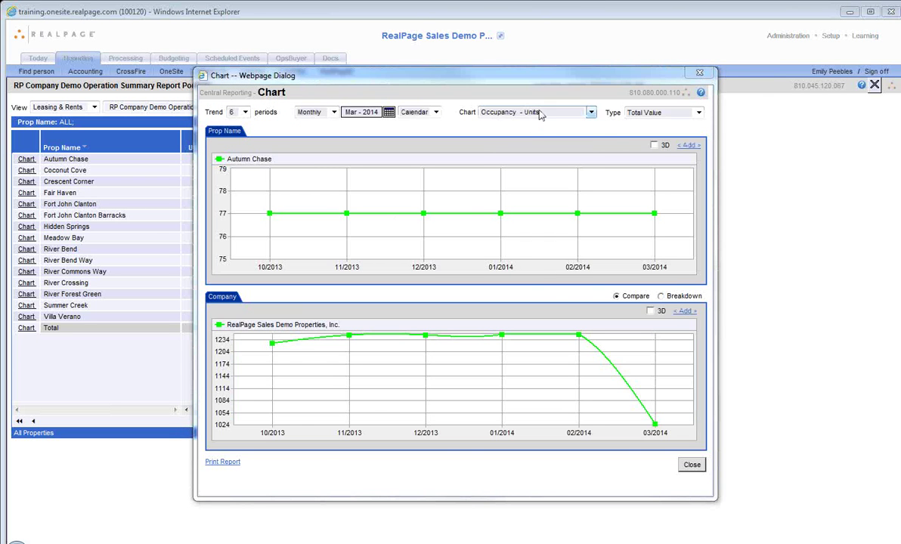
Step: Chart Occupancy – Occ % and add Coconut Cove, Crescent Corner and Fair Haven to the property chart
left_click(538, 113)
left_click(511, 140)
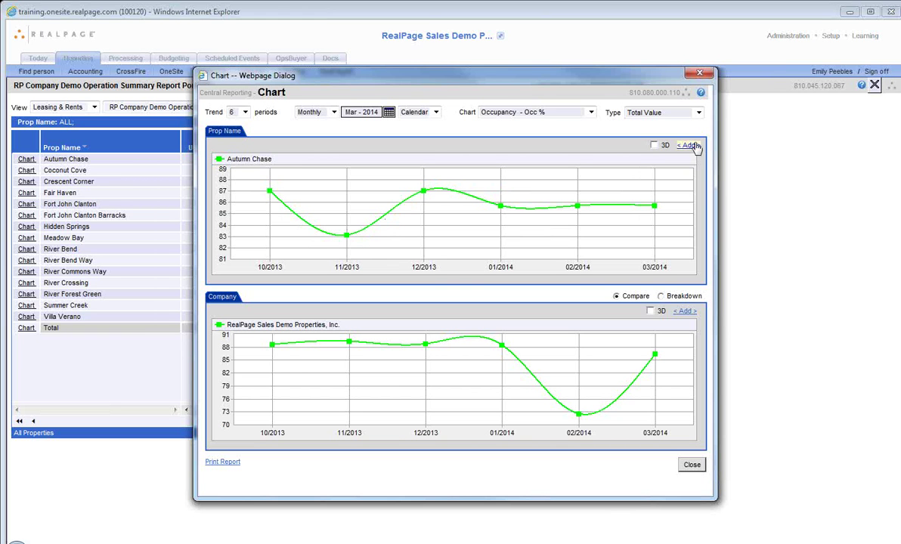
left_click(689, 145)
left_click(709, 213)
left_click(710, 229)
left_click(709, 243)
left_click(787, 152)
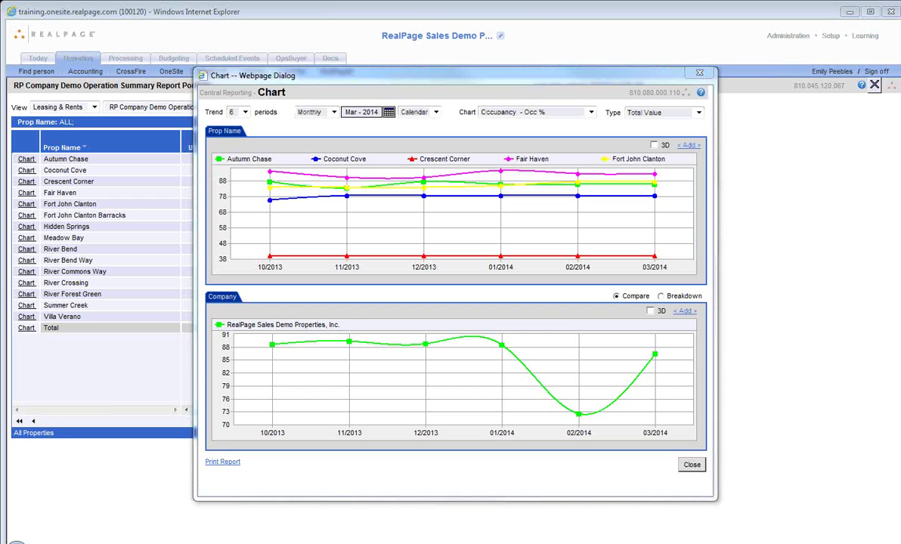
Step: Display the property occupancy chart as a 3-D bar chart
left_click(654, 145)
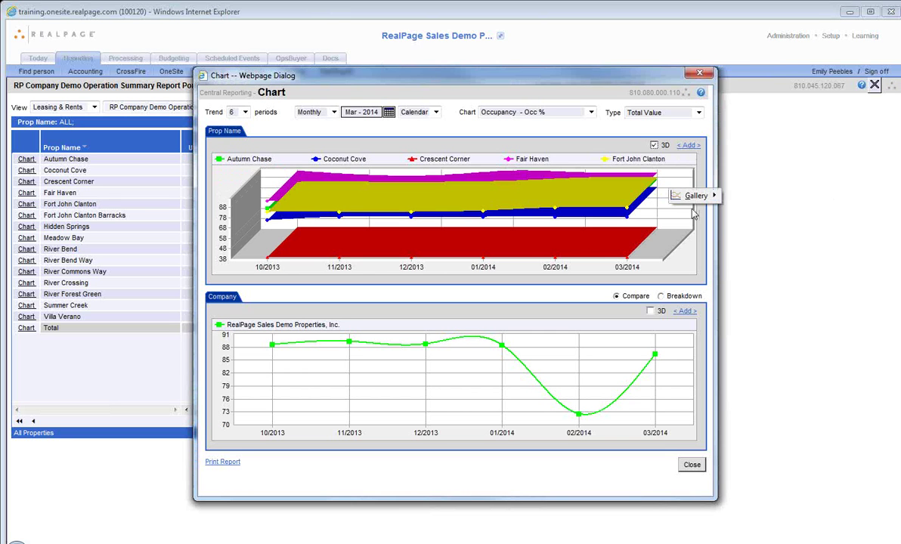
left_click(694, 195)
left_click(706, 227)
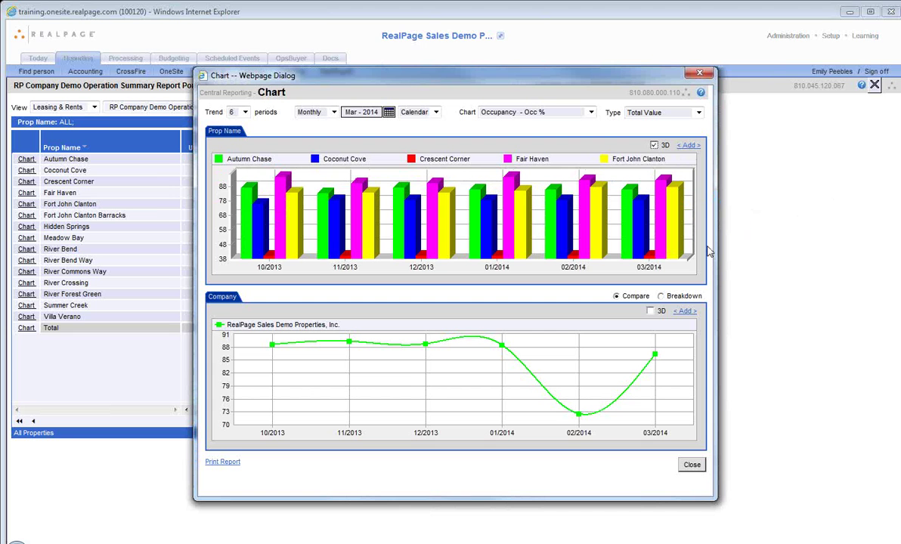
Step: Close the occupancy chart and go to the Budgeting area
left_click(697, 73)
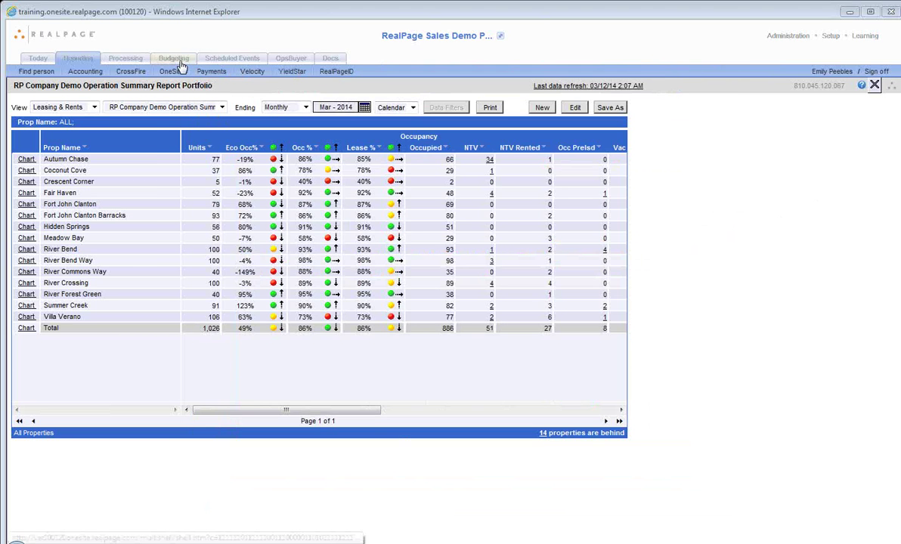
left_click(180, 62)
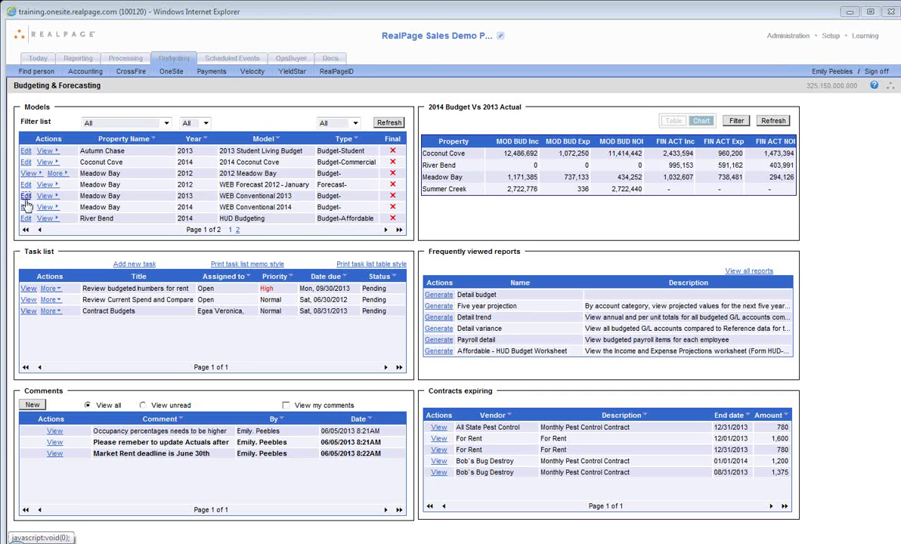
Step: Edit the Meadow Bay WEB Conventional 2013 model, review its page, and open Market rent by unit type
left_click(26, 198)
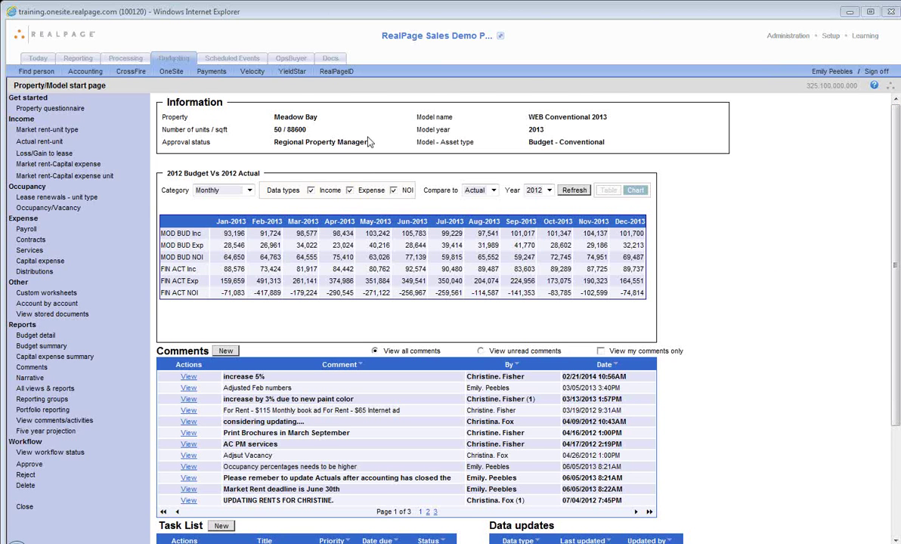
scroll(414, 373, "down", 3)
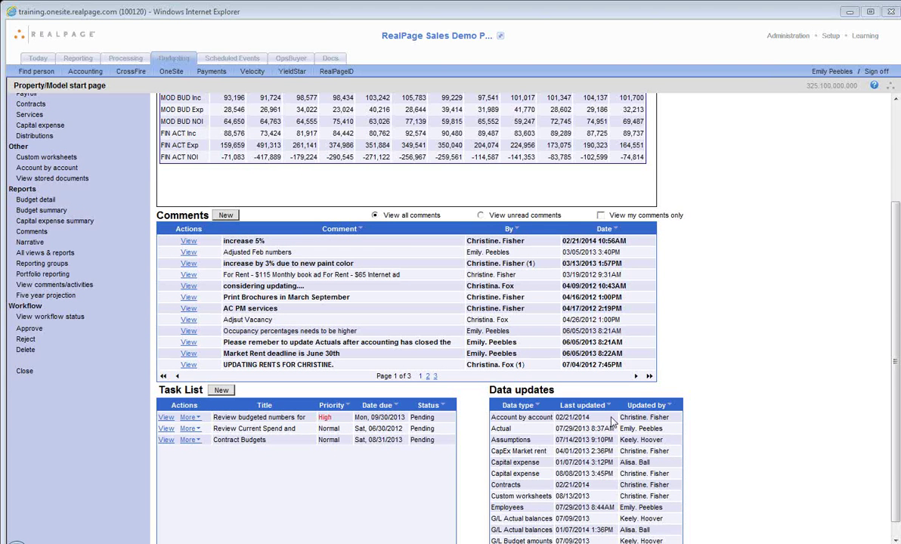
scroll(272, 381, "up", 3)
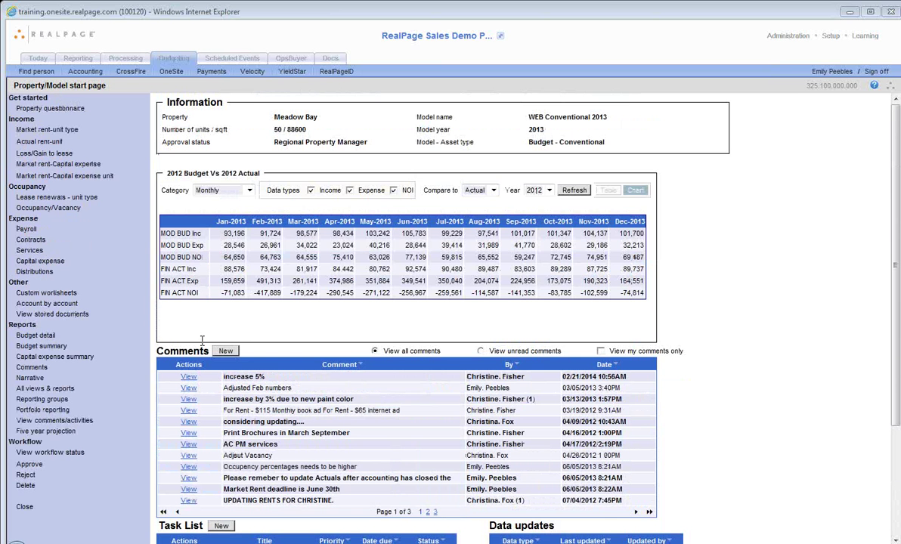
left_click(47, 130)
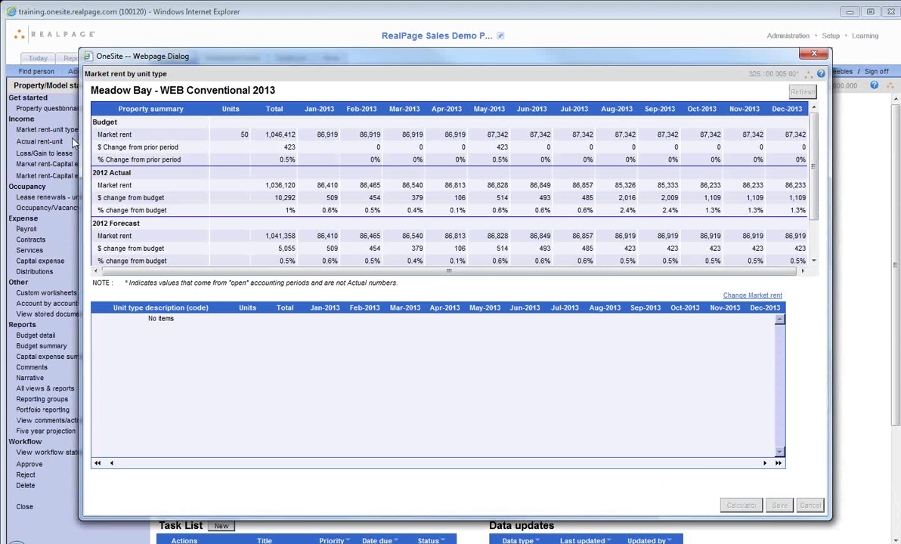
Step: Load the latest rents so six Meadow Bay unit types show 2013 monthly rents of 1463–1900
left_click(551, 326)
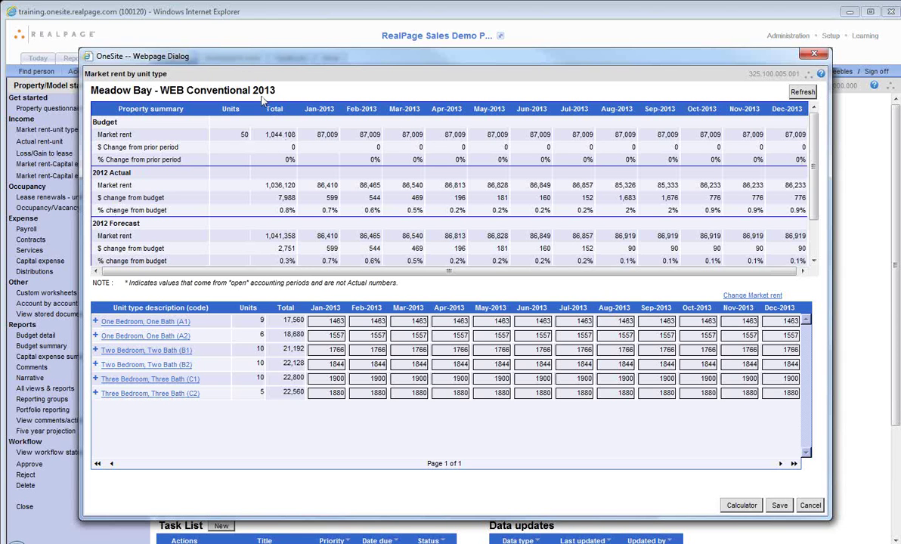
left_click(116, 181)
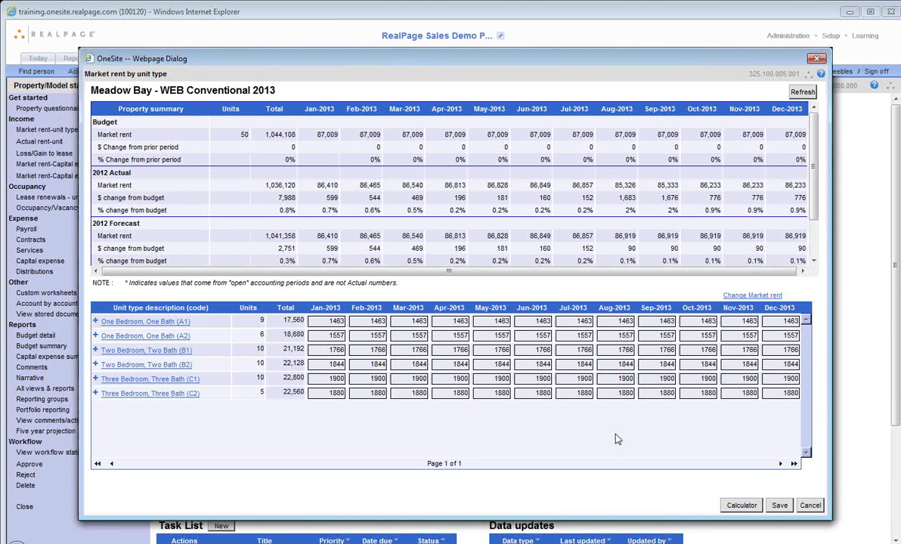
Step: Cancel the Market rent worksheet and confirm discarding its changes
left_click(810, 506)
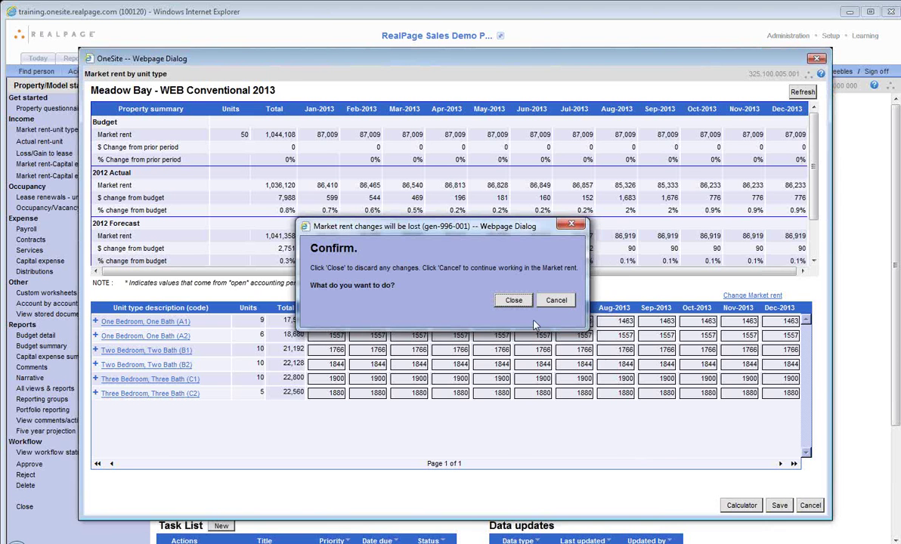
left_click(524, 304)
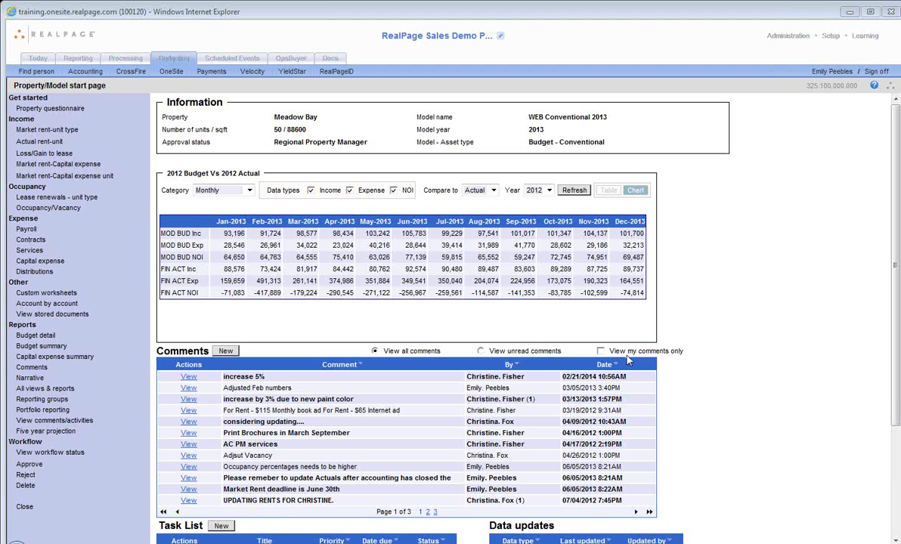
Step: Minimize OneSite and maximize the OpsTechnology MarketPlace window showing the West Region dashboard
left_click(848, 11)
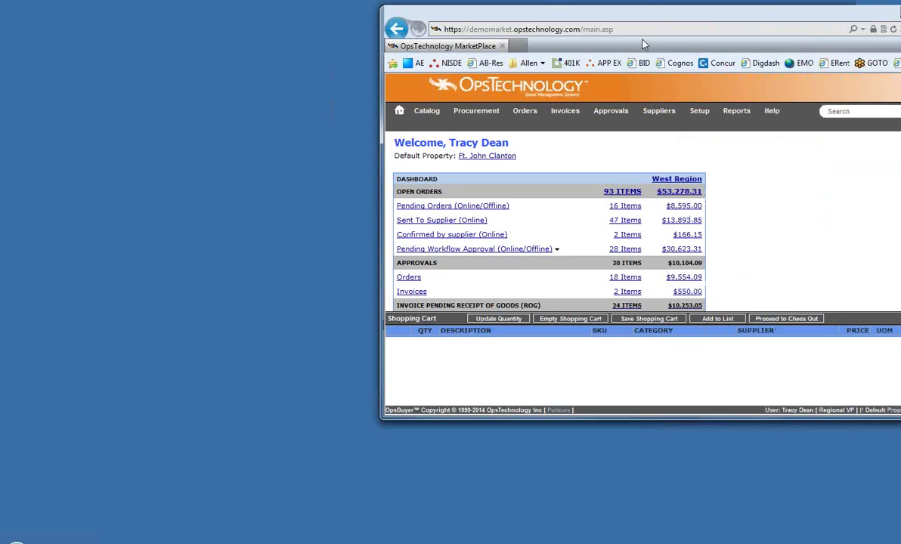
left_click_drag(627, 36, 389, 2)
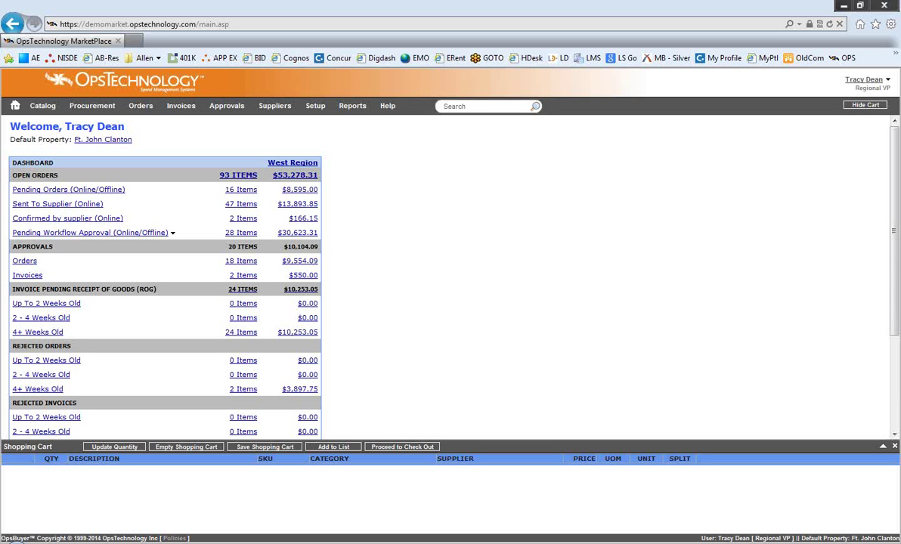
Step: Go to the Product Catalog page from the Procurement menu
left_click(96, 112)
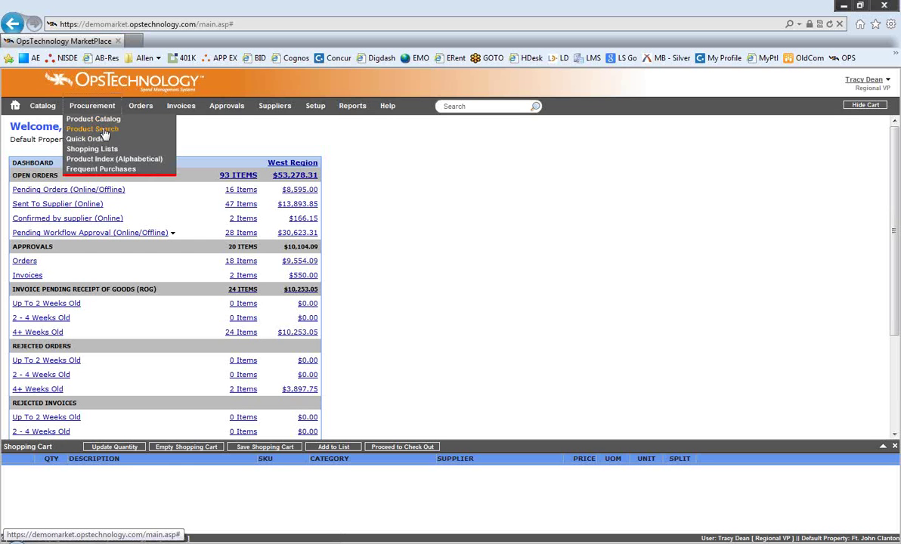
left_click(105, 119)
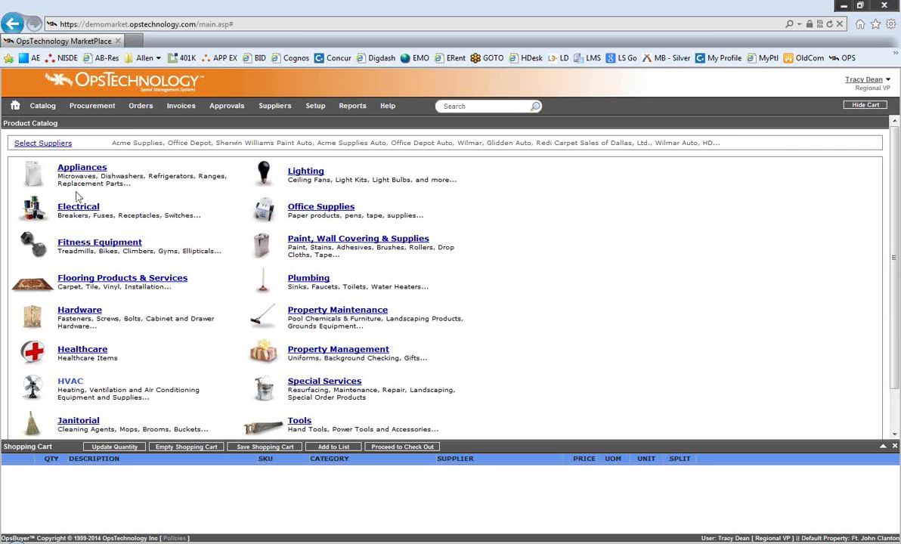
Step: List the 10 Carpet Installation products under Flooring Products & Services
left_click(85, 279)
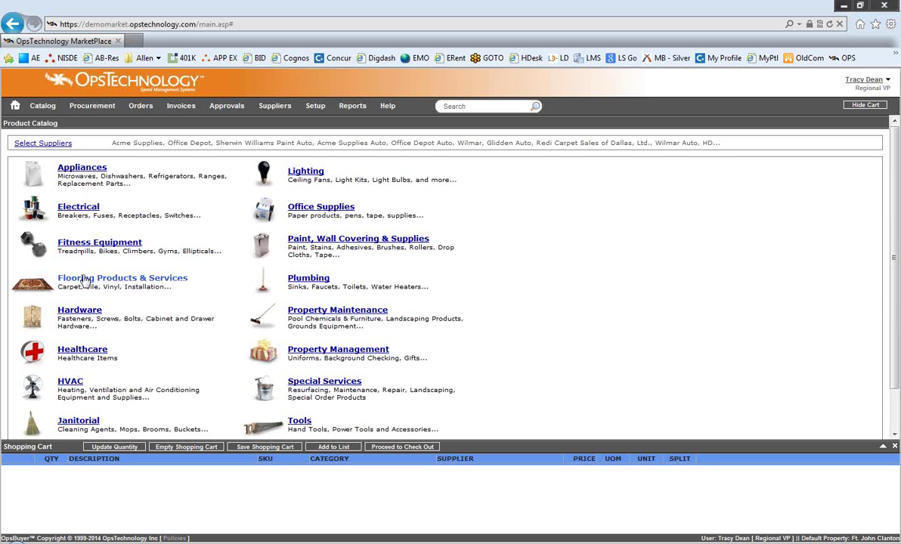
left_click(116, 306)
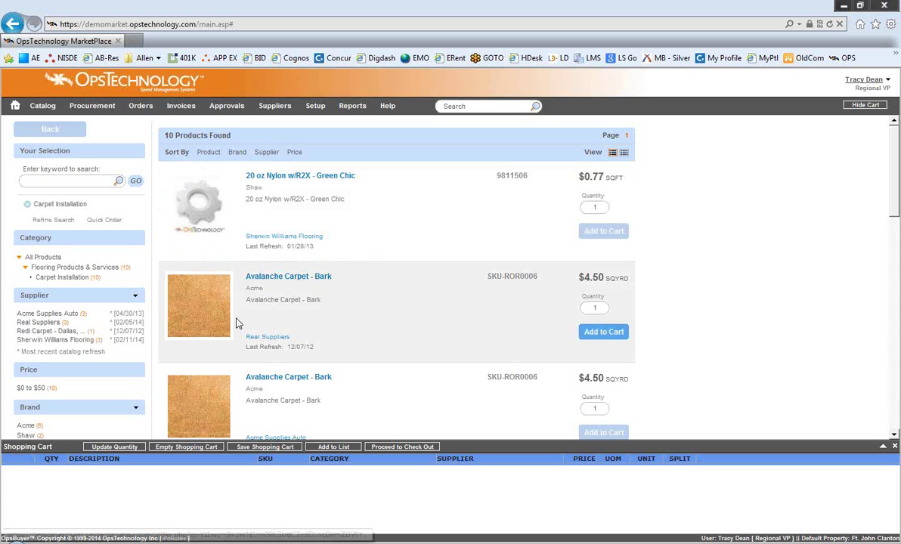
Step: Add Avalanche Carpet - Bark for unit 102 with 3/8 Standard Rebond Pad and vacant-apartment labor
left_click(599, 335)
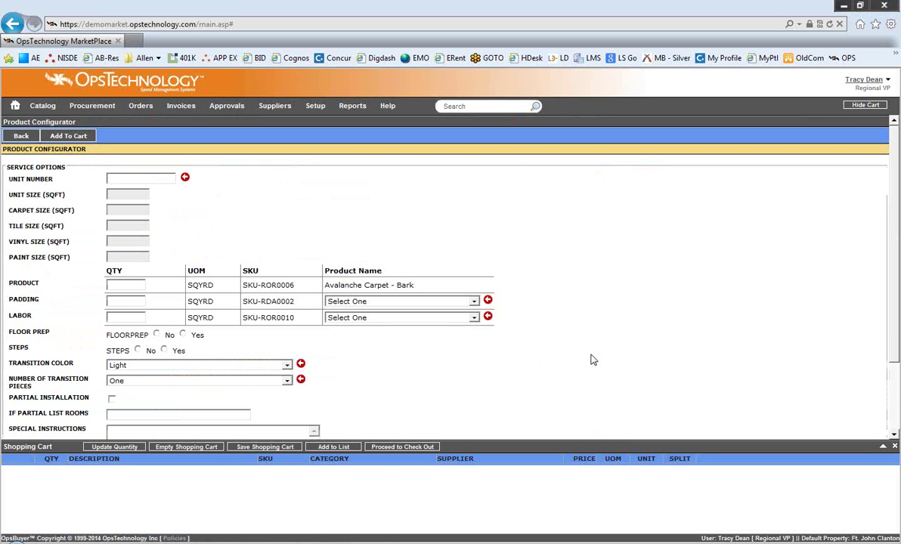
left_click(123, 178)
type("10")
key("BackSpace")
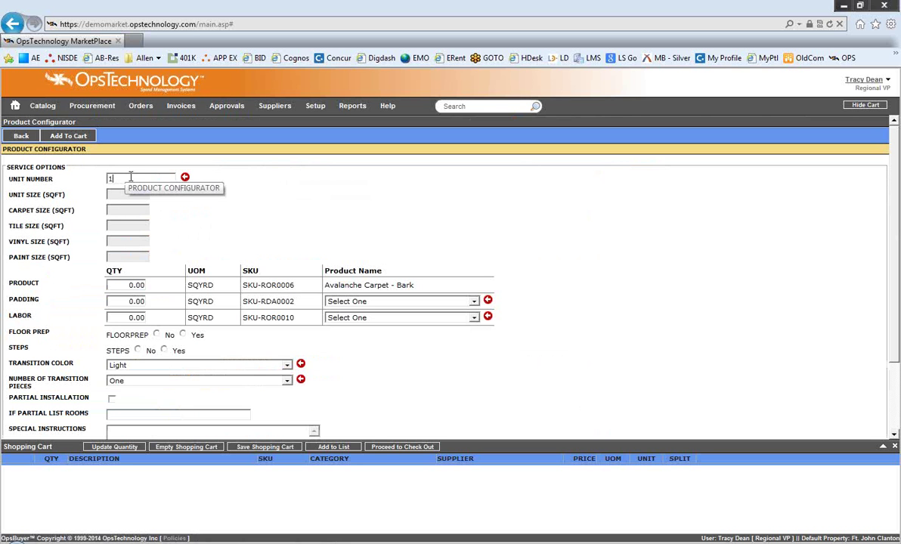
left_click(113, 202)
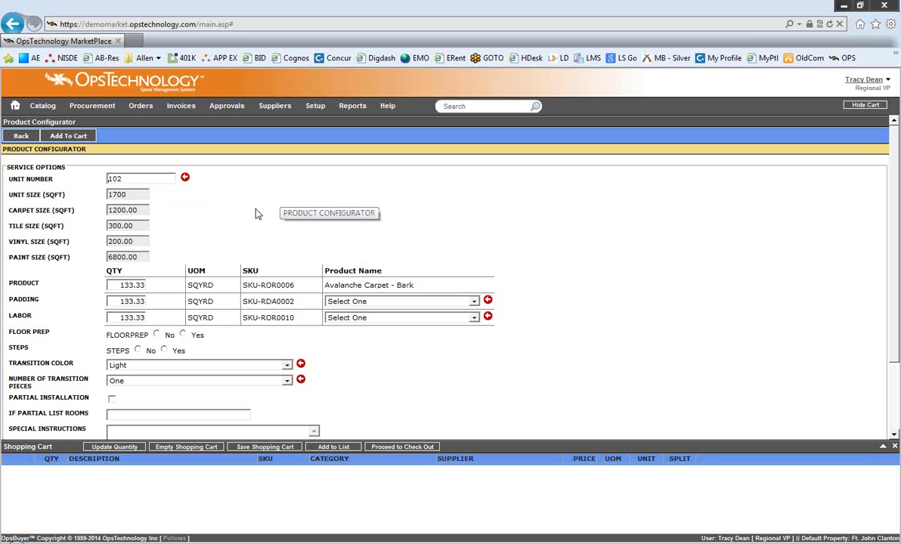
left_click(363, 302)
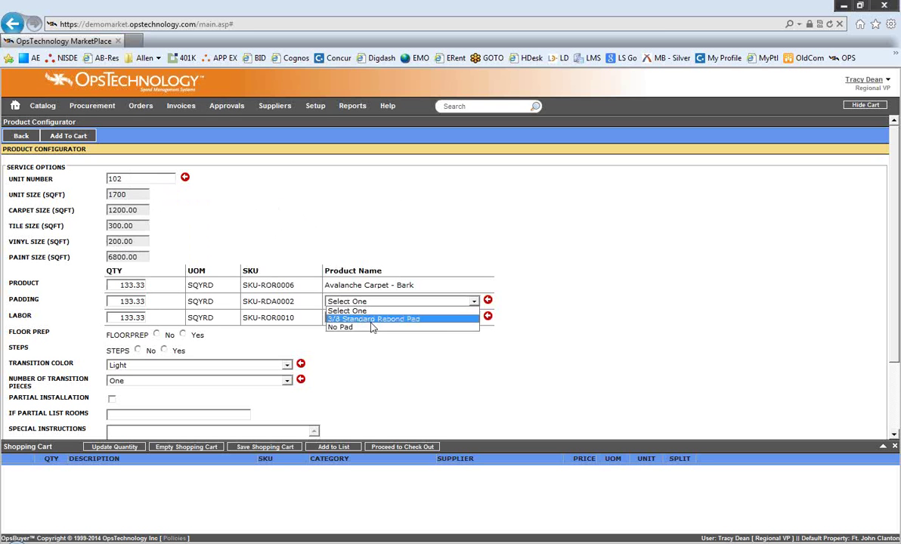
left_click(371, 319)
left_click(363, 317)
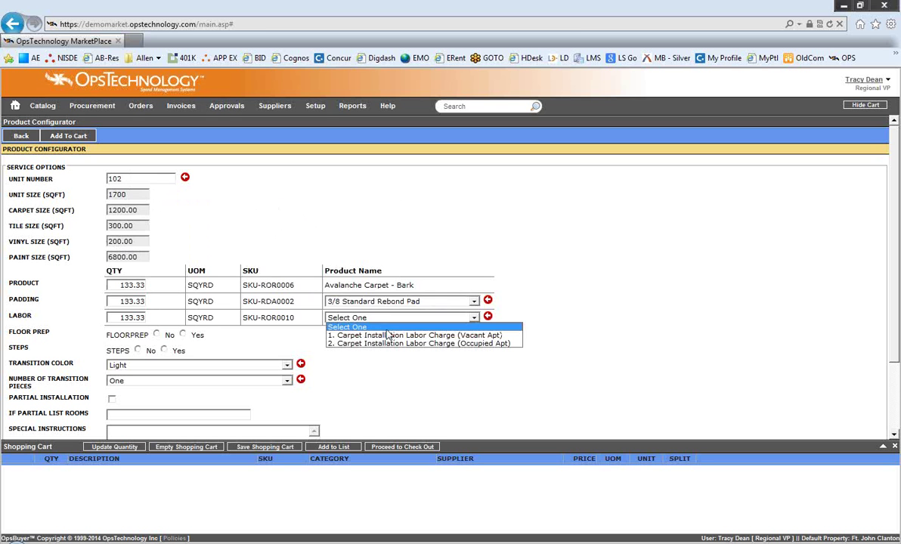
left_click(400, 335)
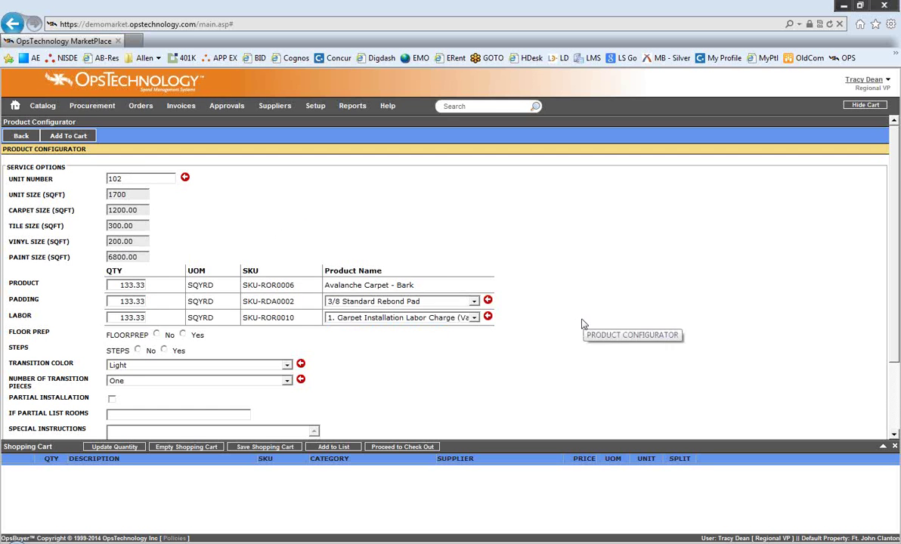
Step: Set the 1st and 2nd choice installation dates to 03/13/2014 and 03/14/2014
scroll(582, 323, "down", 1)
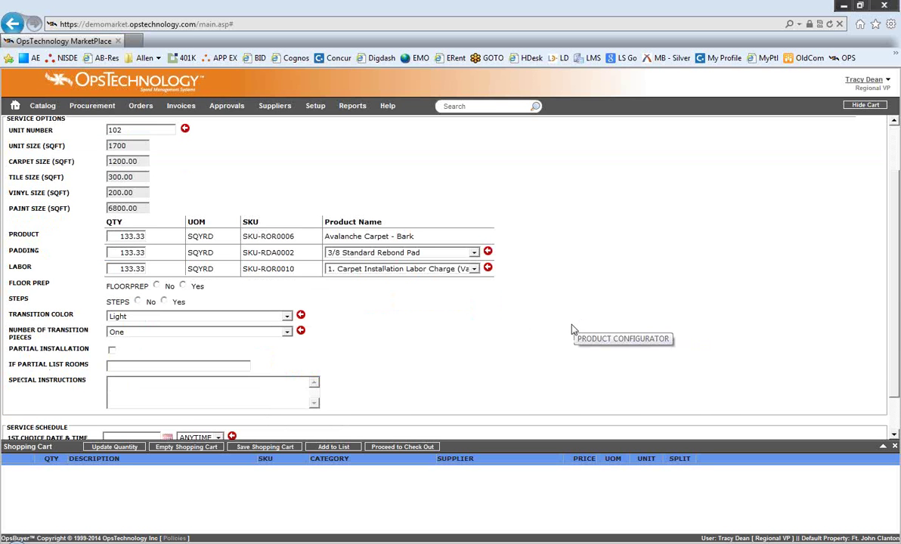
scroll(573, 328, "down", 1)
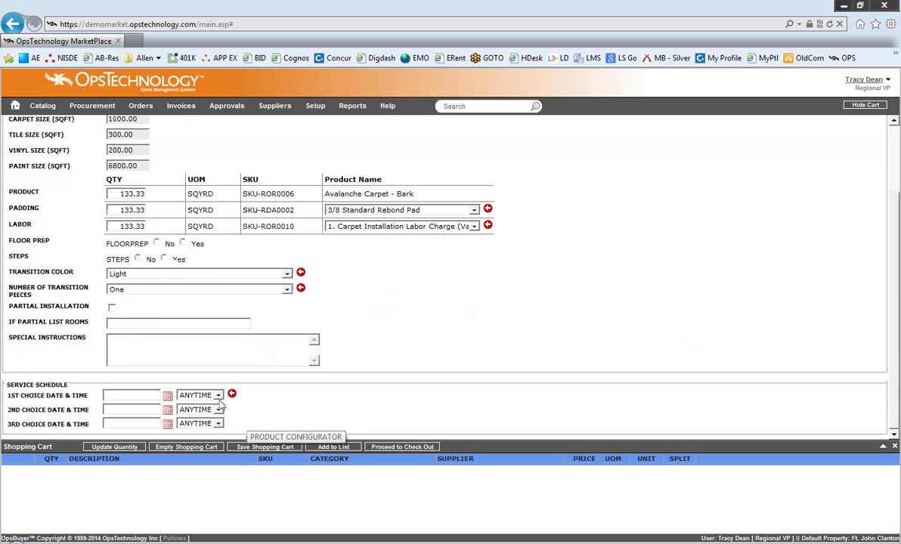
left_click(167, 395)
left_click(180, 353)
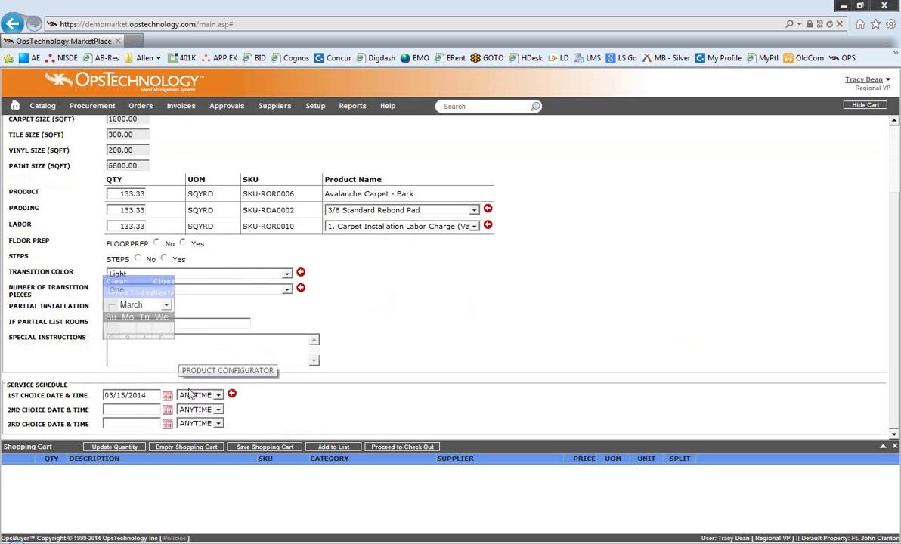
left_click(167, 395)
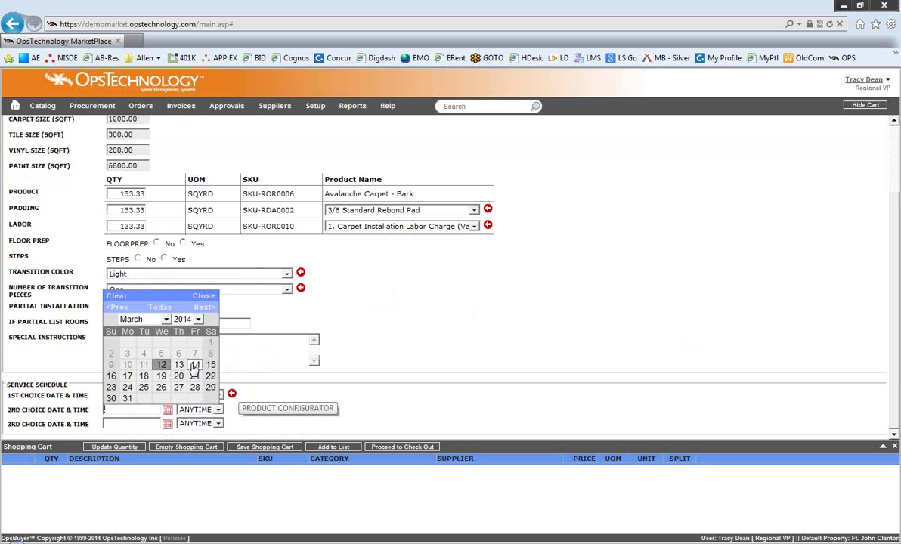
left_click(195, 364)
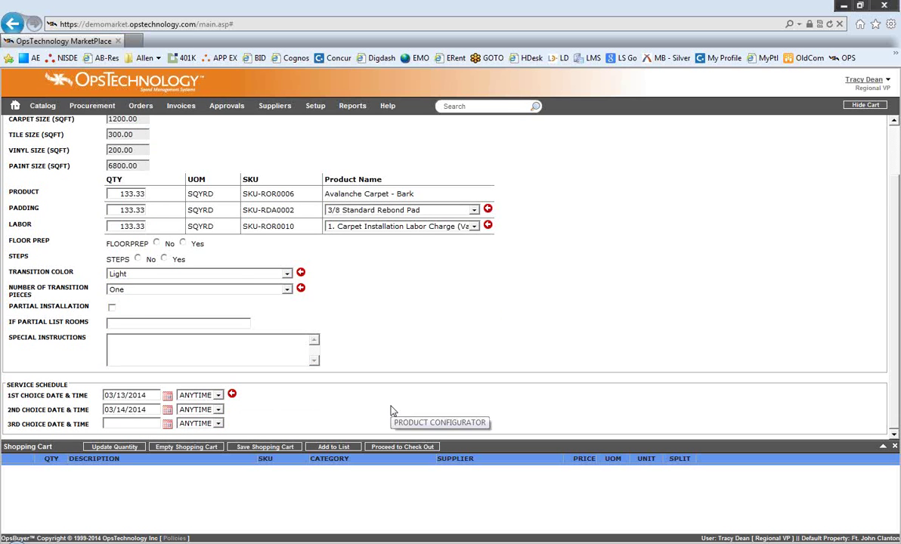
scroll(391, 411, "up", 2)
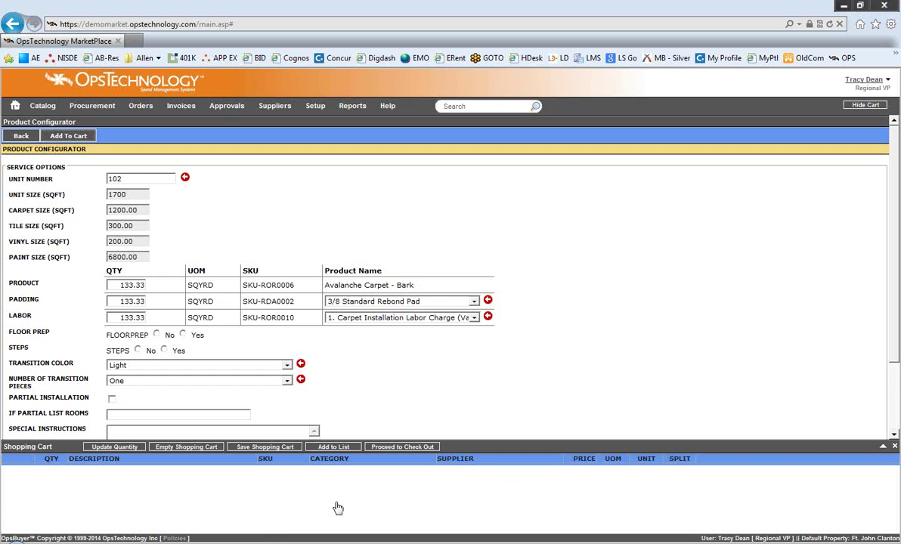
Step: Dismiss the added-to-cart message and return to the Product Catalog
left_click(527, 324)
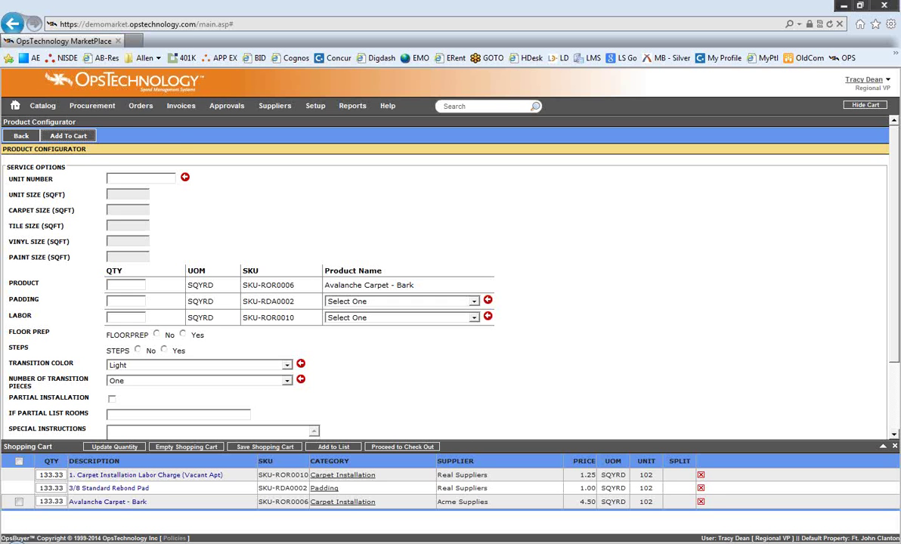
left_click(89, 117)
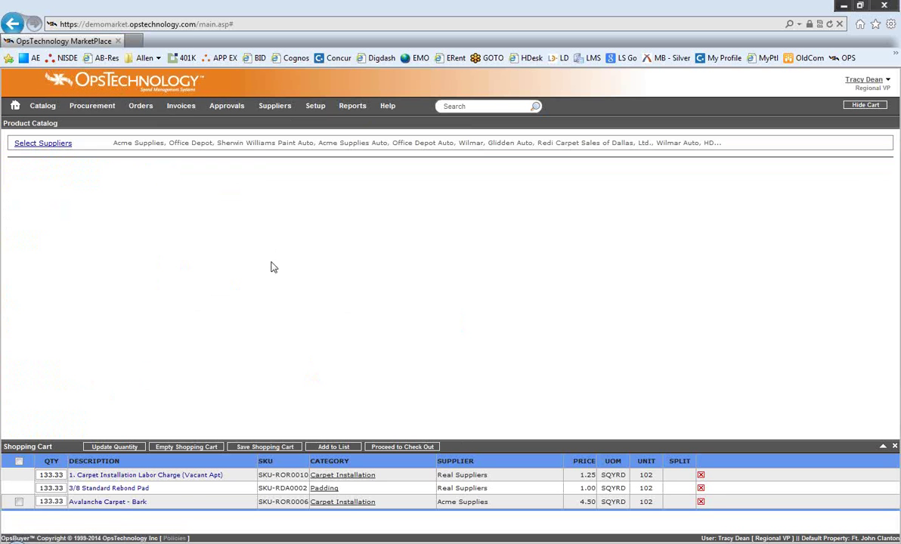
Step: Add the 10.3cf Fridge Rvrsbl Wht from Appliances > Kitchen > Refrigerator and proceed to checkout
left_click(101, 169)
left_click(89, 224)
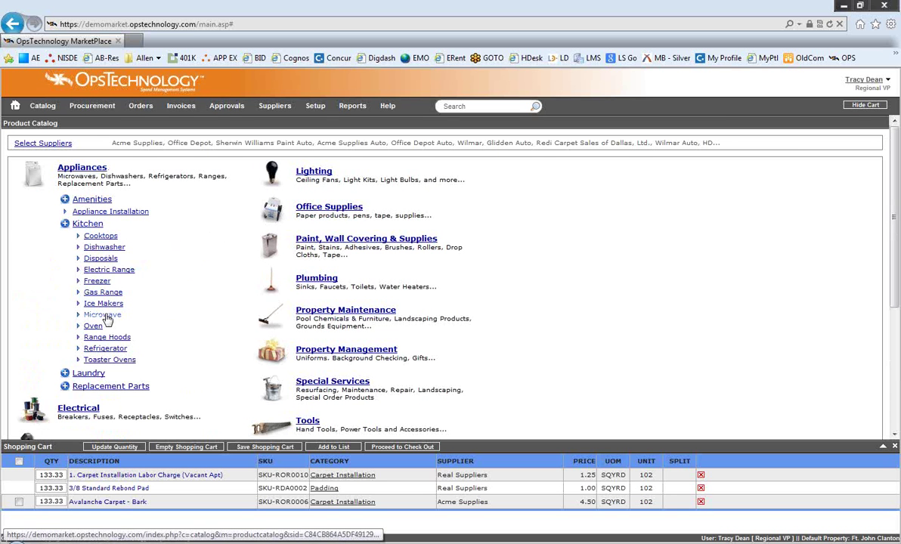
left_click(110, 349)
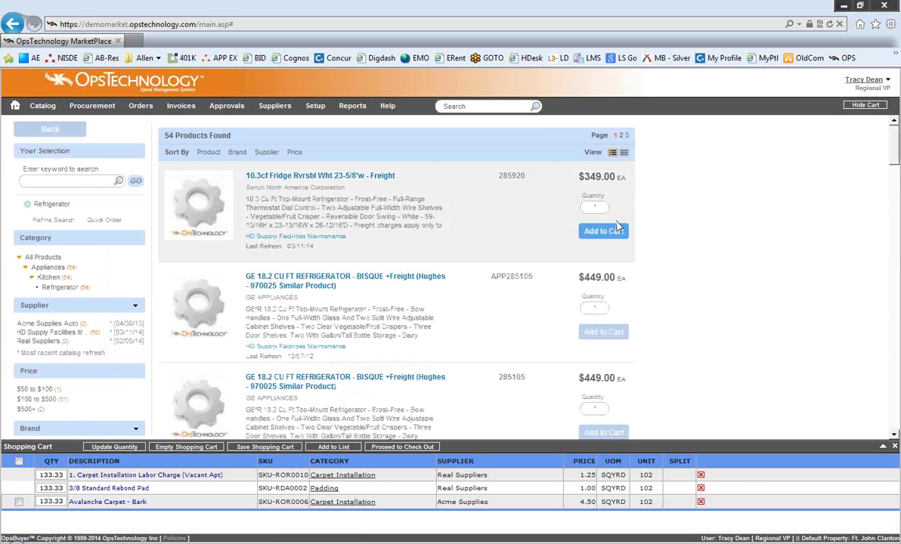
left_click(616, 232)
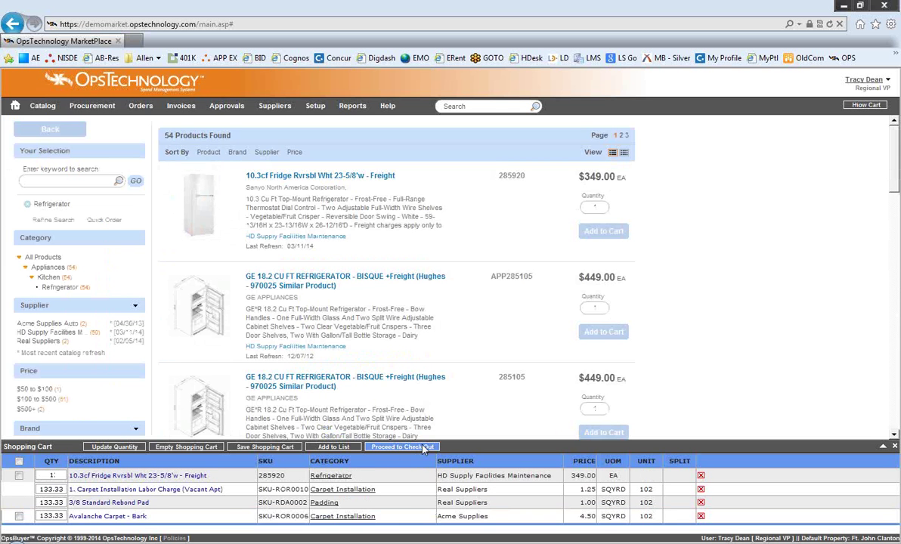
left_click(424, 448)
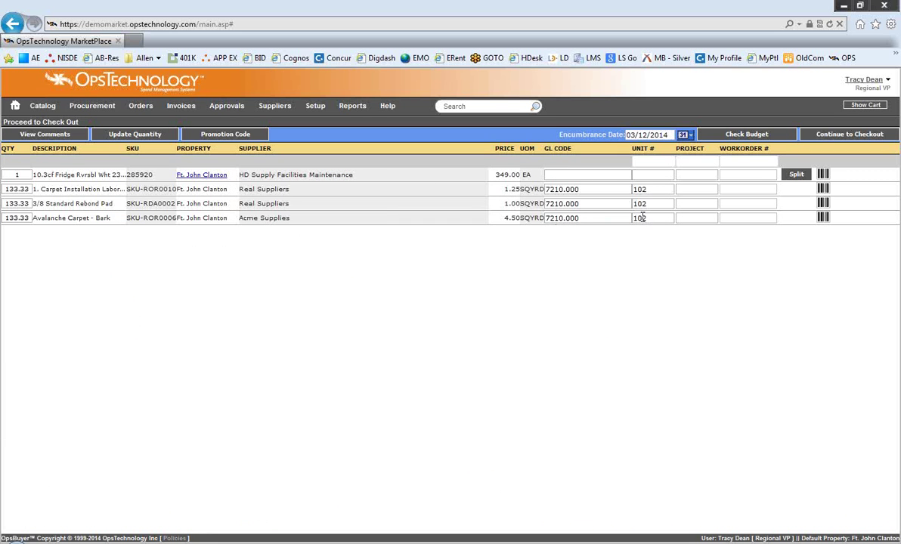
Step: Assign the fridge line unit 102 and GL code 7210.000, then check the estimated budget
left_click(647, 174)
type("102")
key("Tab")
type("7")
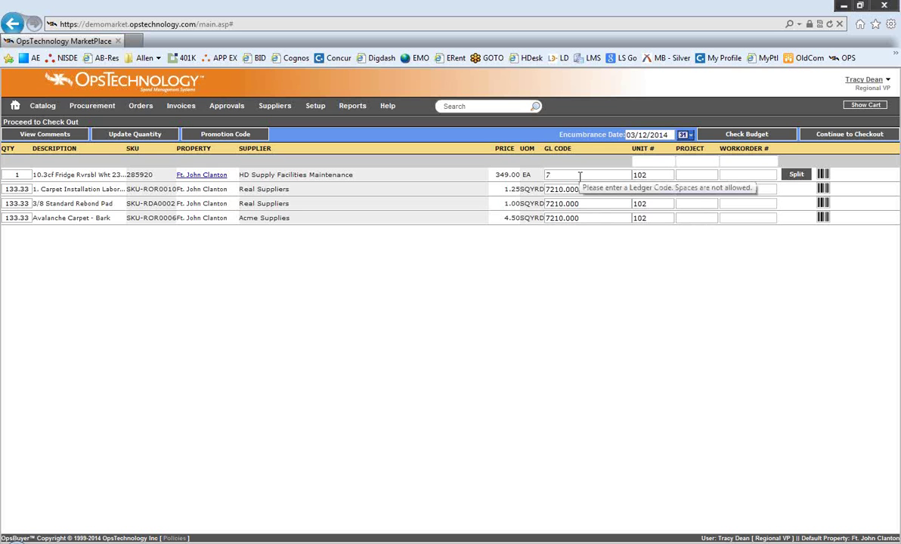
type("210")
key("Tab")
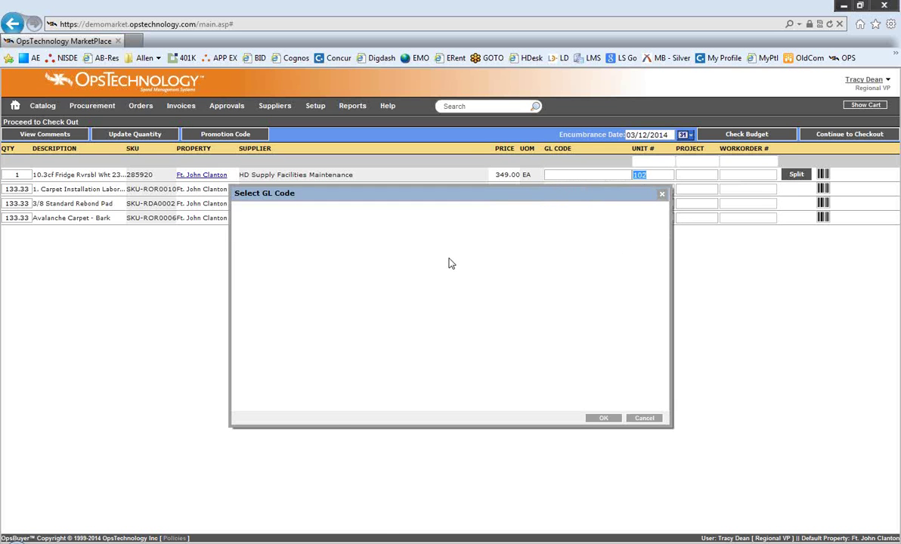
left_click(240, 305)
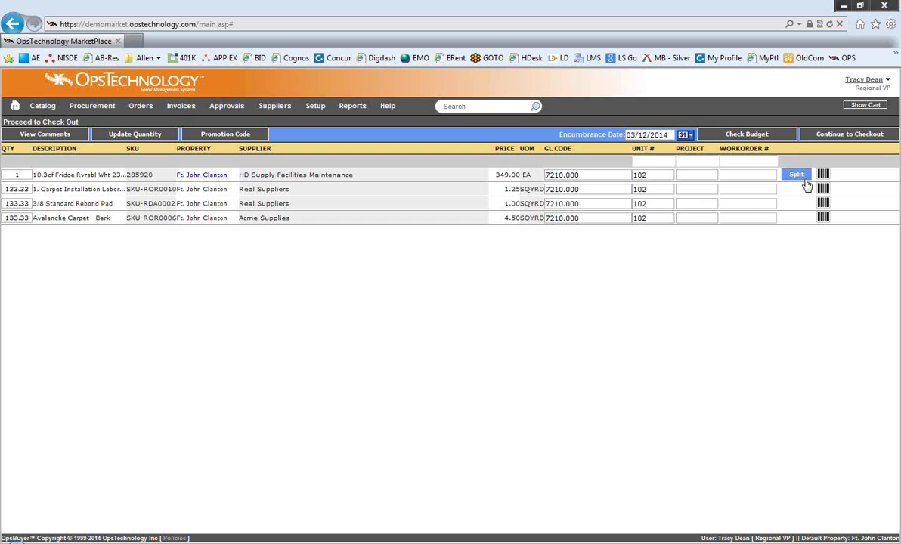
left_click(747, 134)
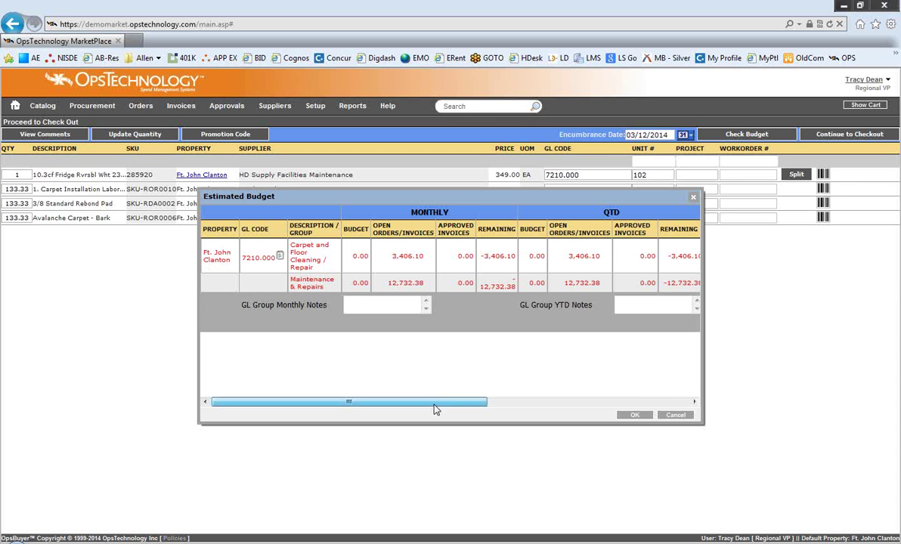
Step: Close the Estimated Budget dialog, continue to checkout, and review the order confirmation
left_click(635, 415)
left_click(849, 135)
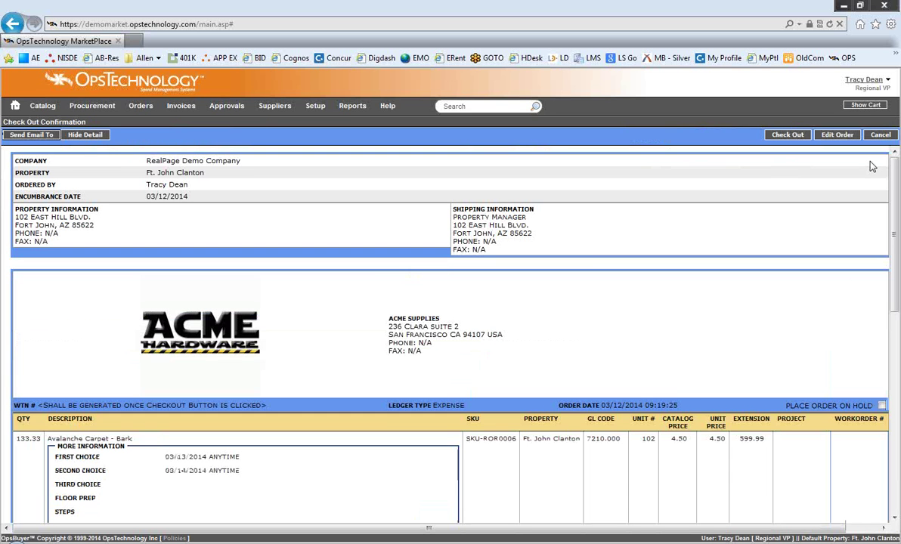
scroll(751, 256, "down", 3)
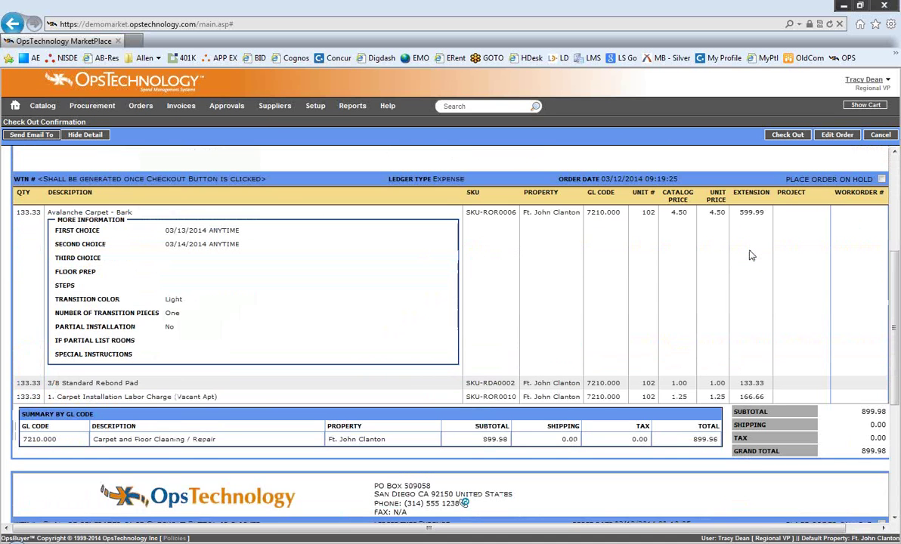
scroll(750, 255, "down", 3)
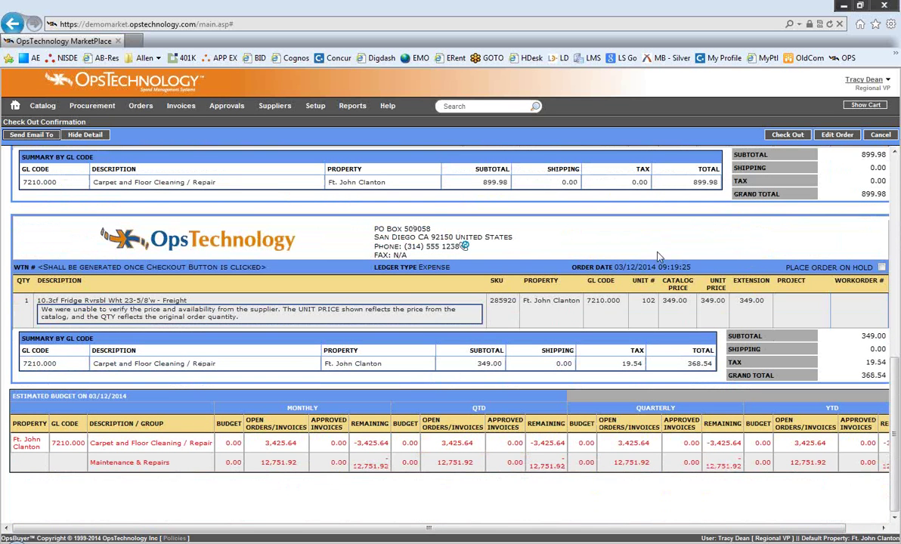
Step: Return to the home dashboard, minimize the browser, and dismiss the lunch reminder
left_click(15, 106)
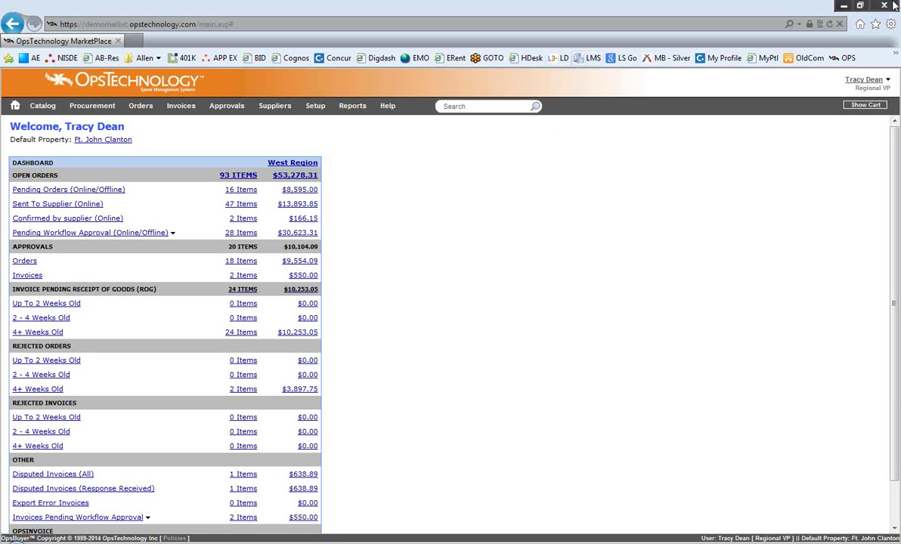
left_click(841, 6)
left_click(240, 202)
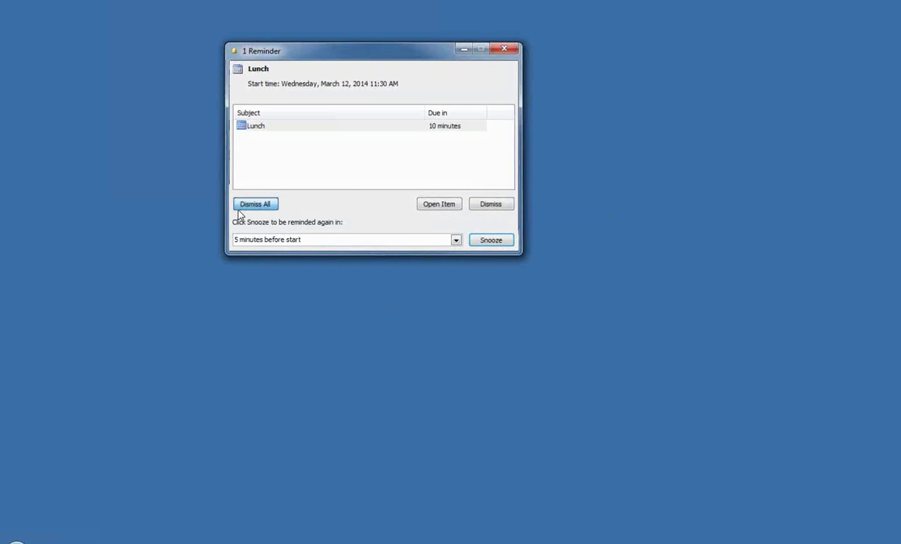
mouse_move(136, 540)
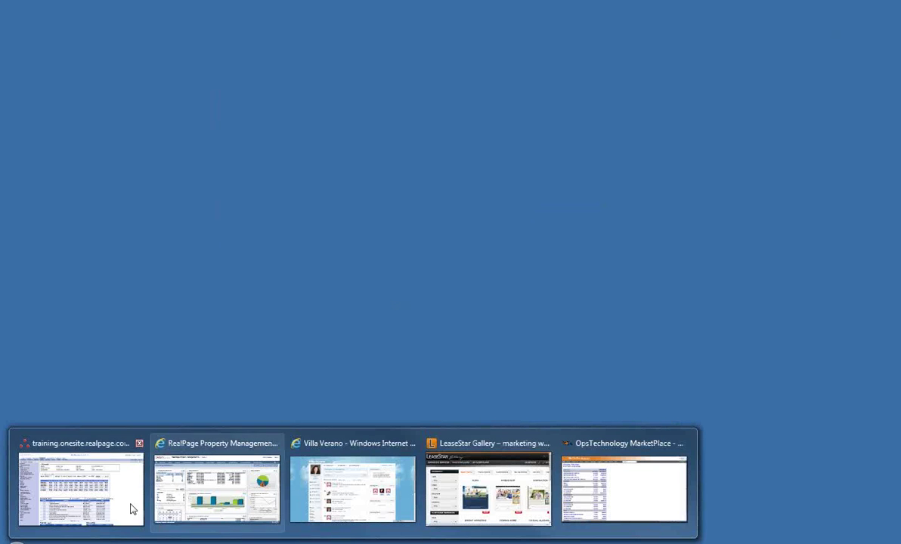
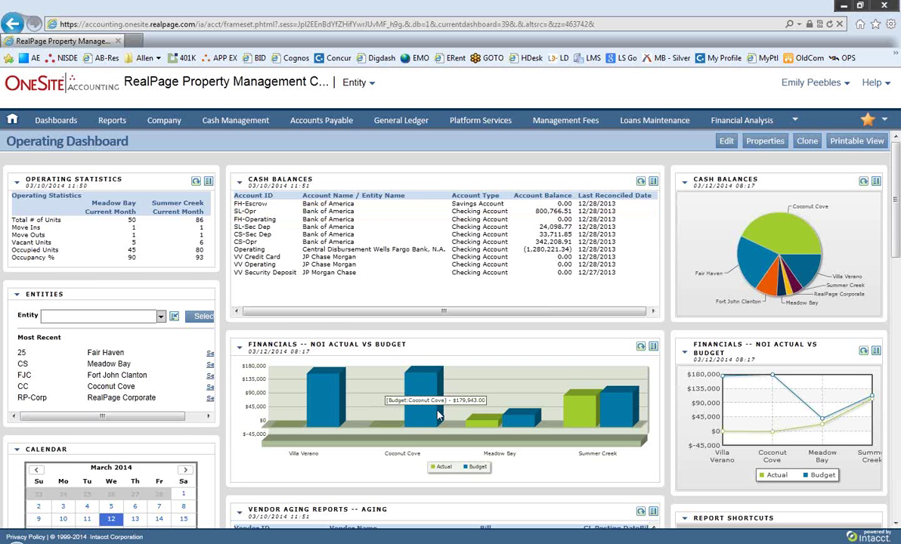
scroll(343, 339, "down", 2)
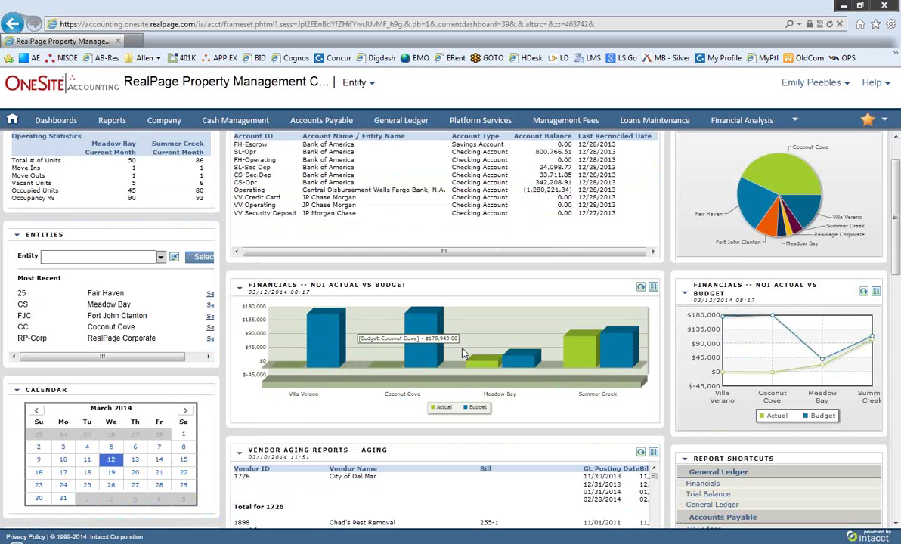
mouse_move(432, 357)
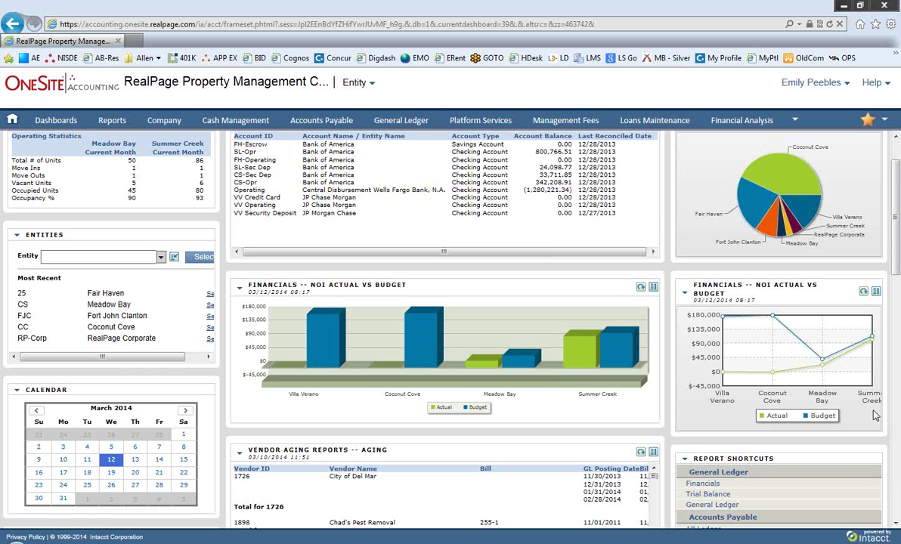
mouse_move(807, 219)
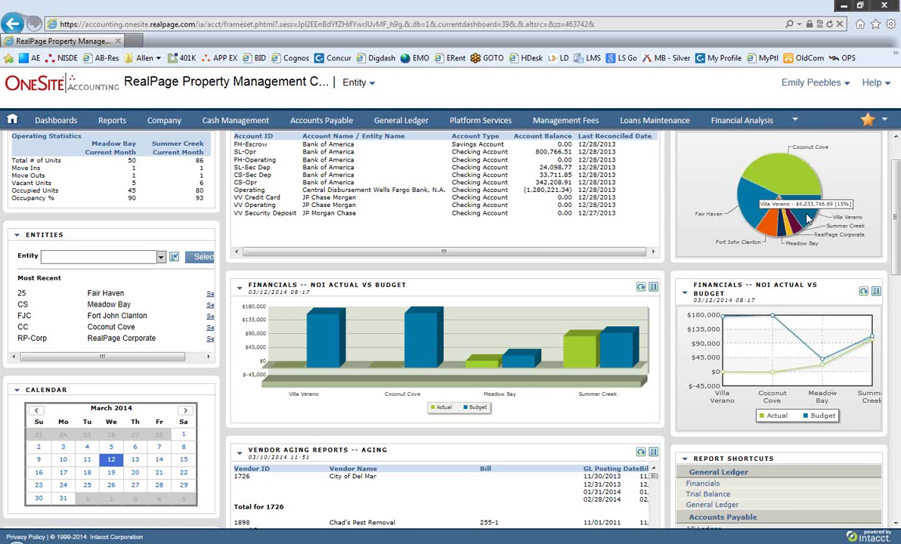
mouse_move(791, 193)
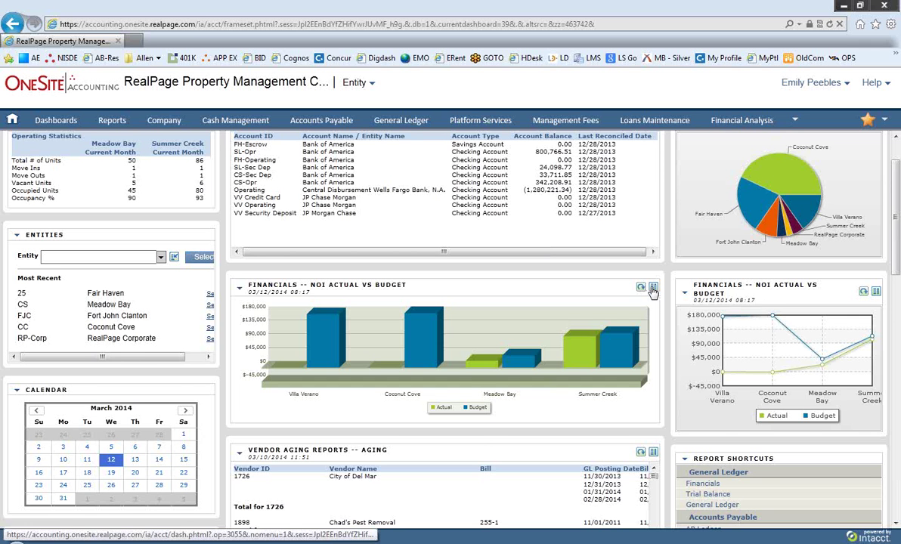
left_click(652, 291)
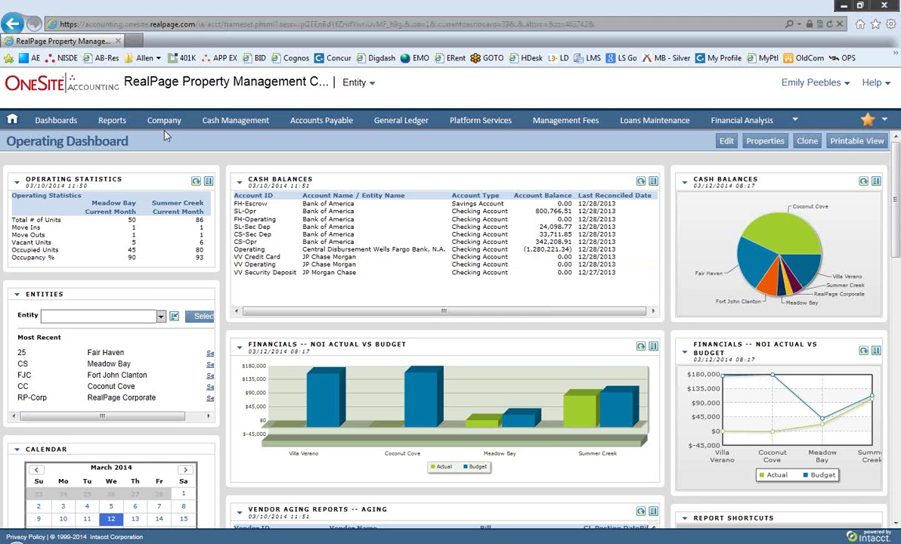
Step: Show the Reports Center, open entity CS--Meadow Bay in a second tab, and return to the first tab
left_click(112, 123)
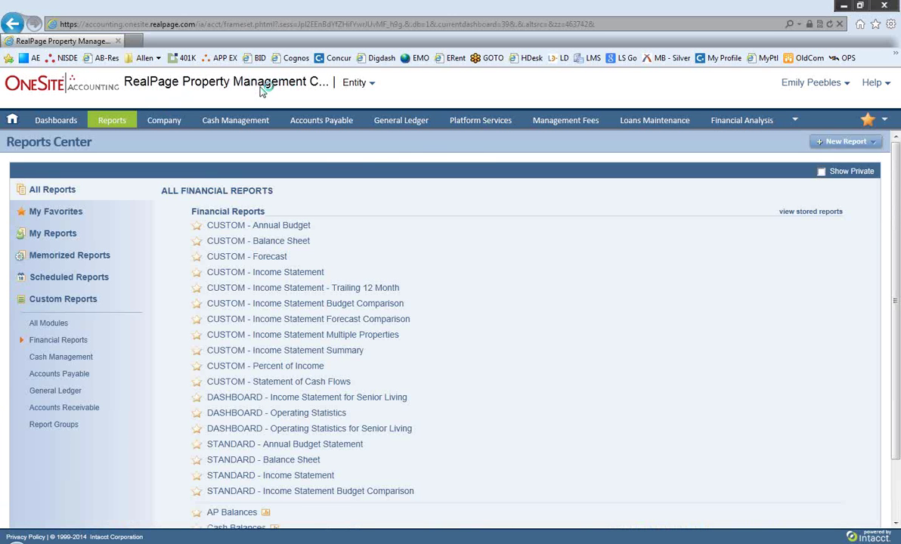
left_click(355, 82)
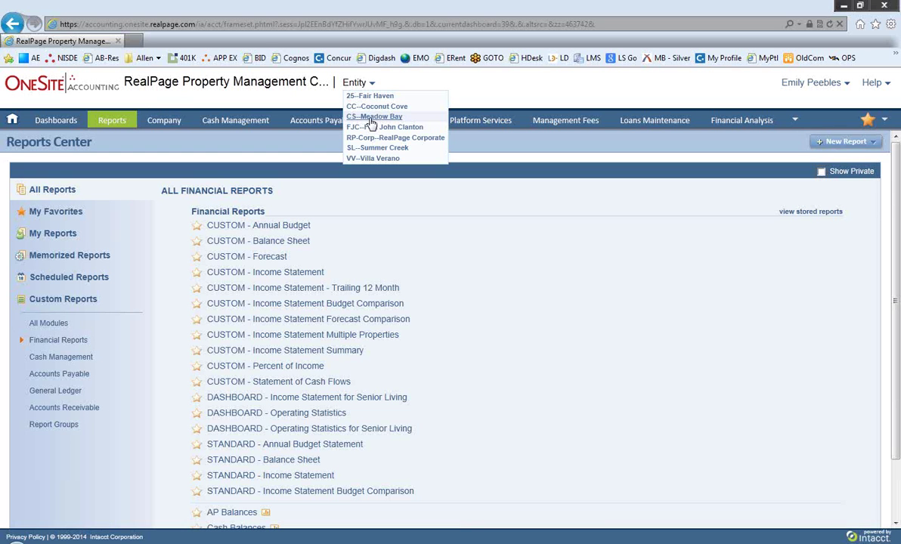
left_click(370, 118)
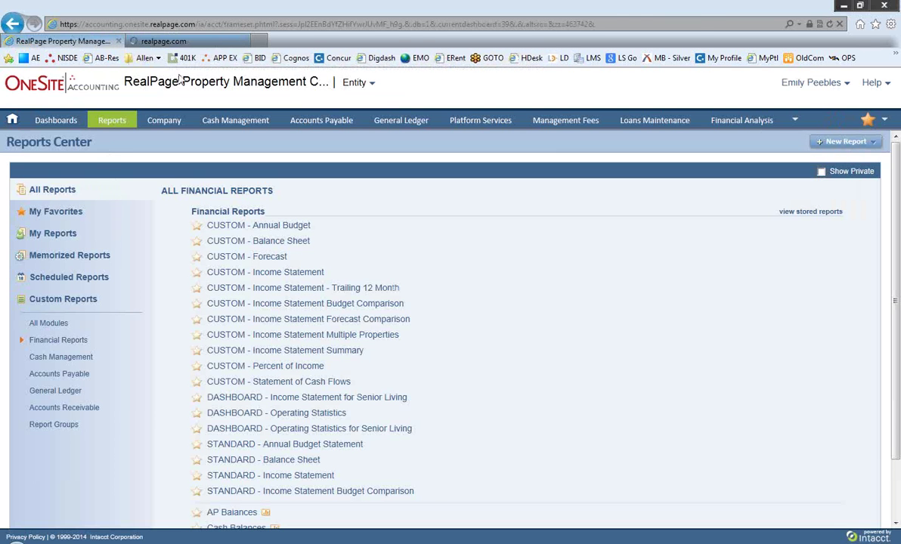
left_click(181, 41)
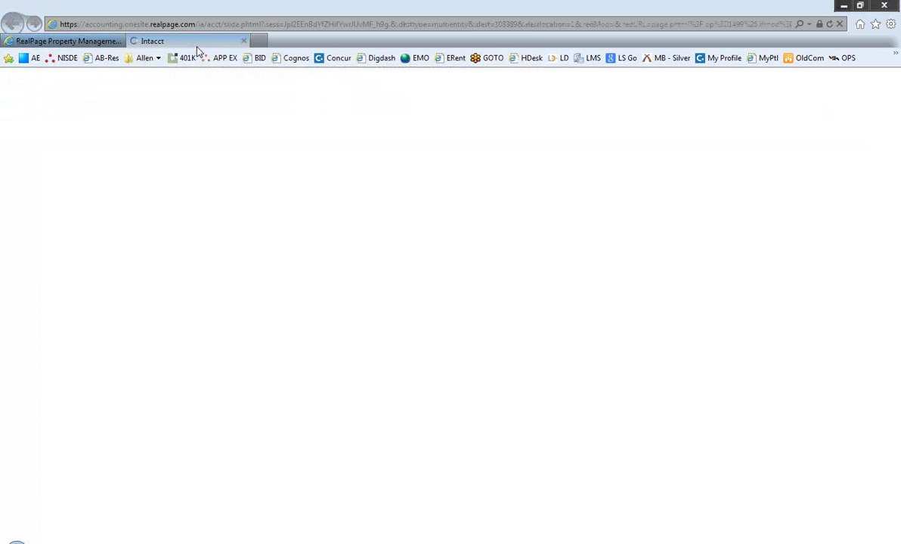
left_click(77, 41)
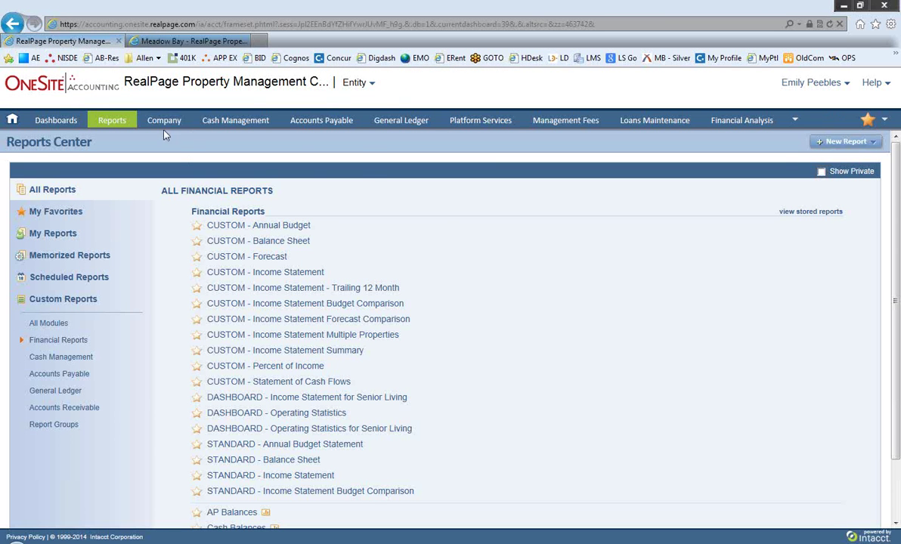
mouse_move(229, 127)
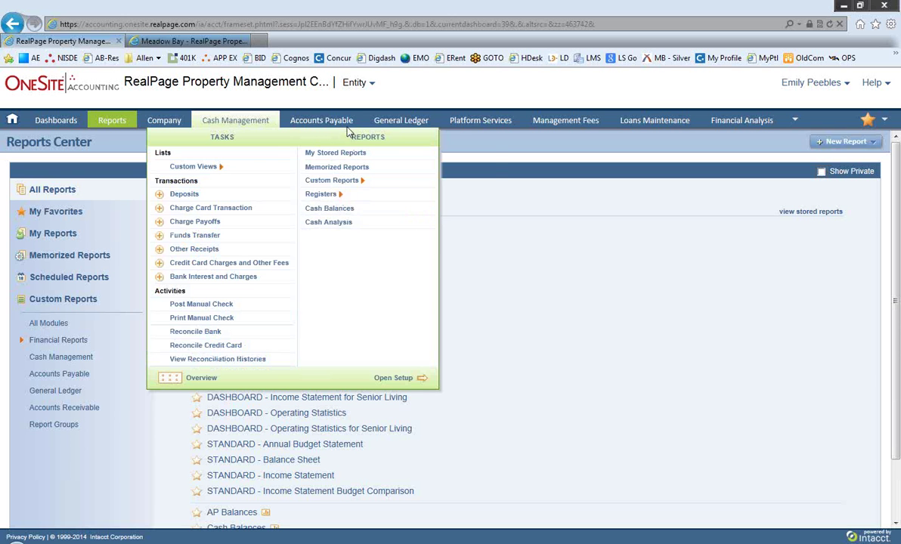
mouse_move(345, 125)
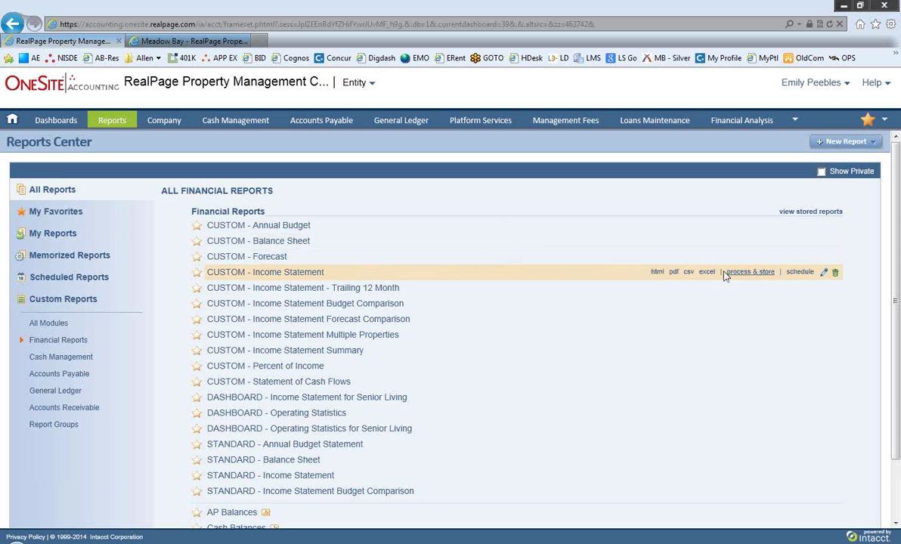
left_click(825, 274)
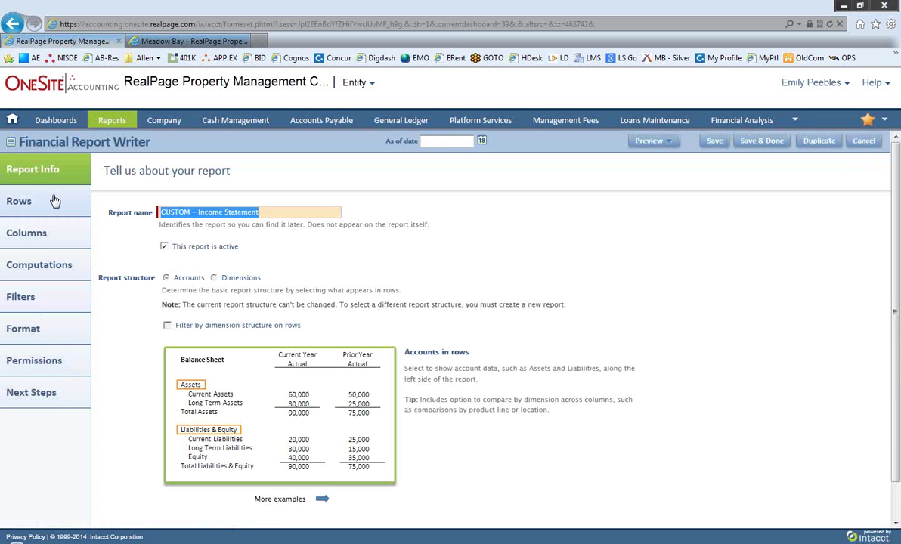
left_click(55, 201)
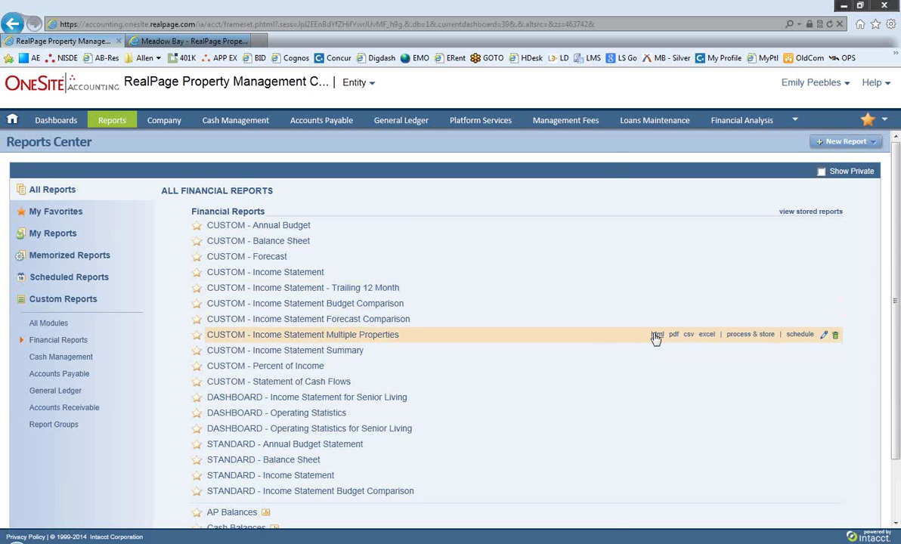
Step: Run the Income Statement as HTML with location TX--Texas Properties on an accrual basis
left_click(657, 335)
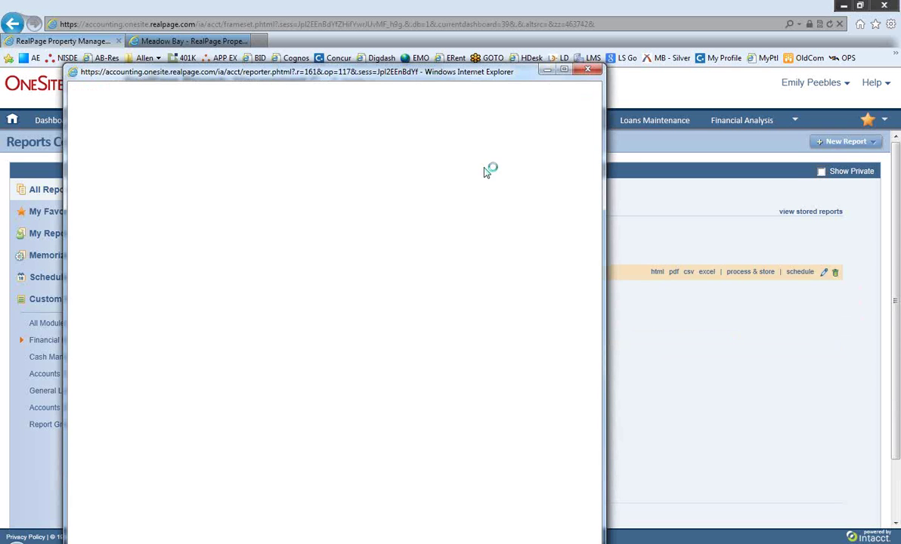
left_click_drag(464, 85, 571, 23)
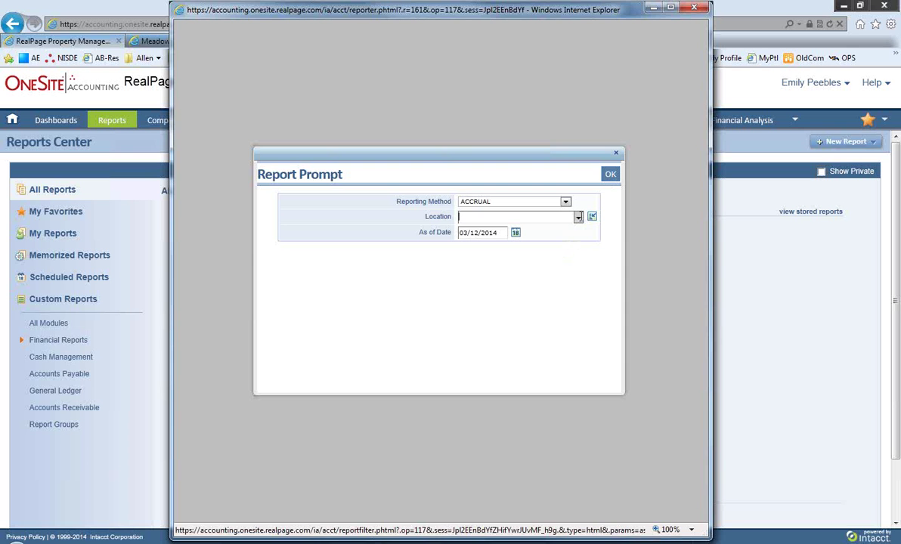
left_click(578, 217)
scroll(544, 323, "down", 1)
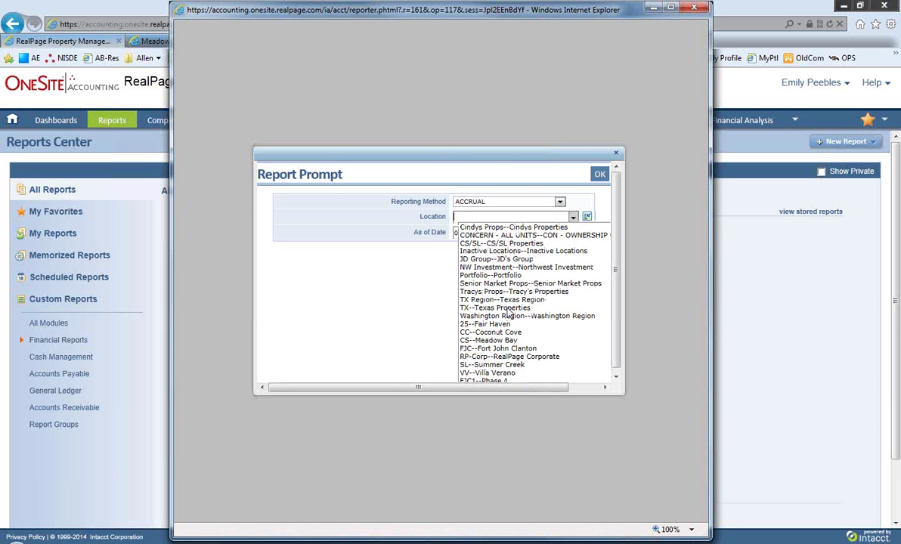
left_click(506, 308)
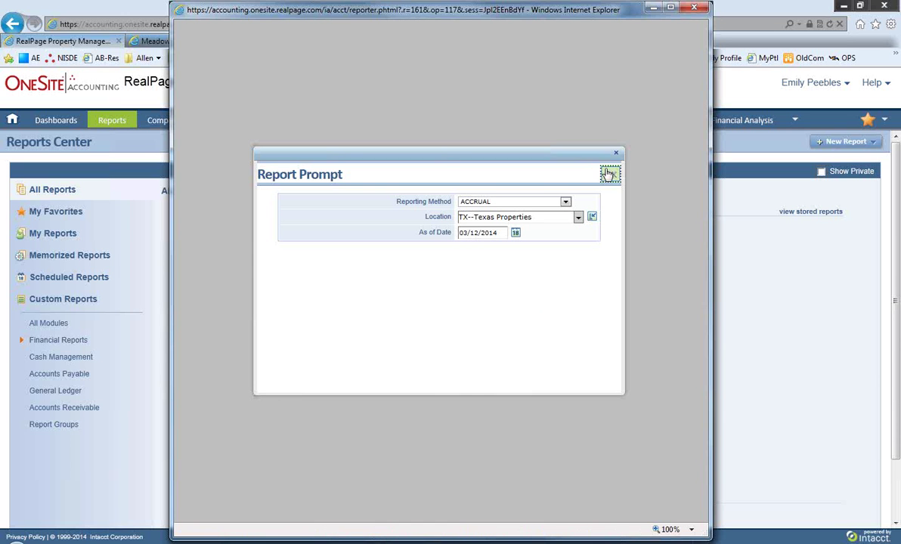
left_click(608, 174)
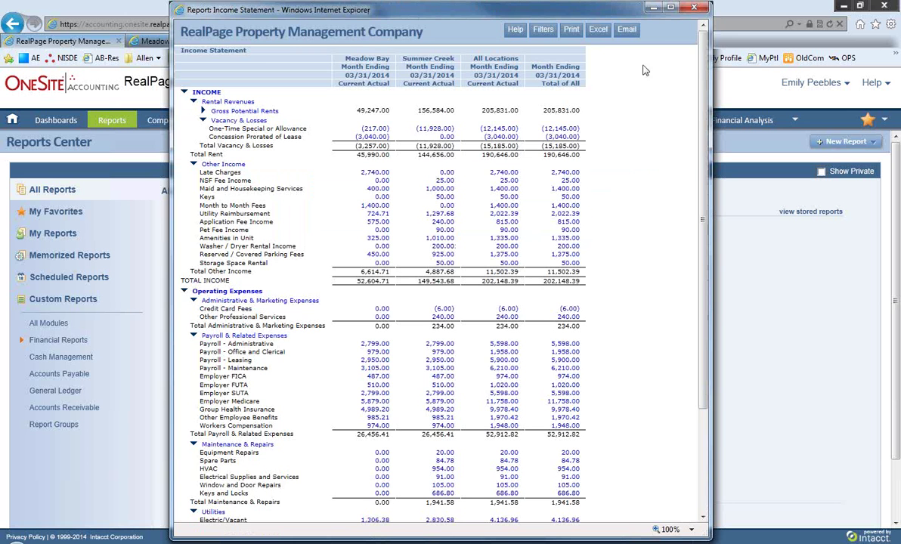
Step: Maximize the Income Statement and drill into Meadow Bay's 2,740.00 Late Charges amount
left_click(669, 9)
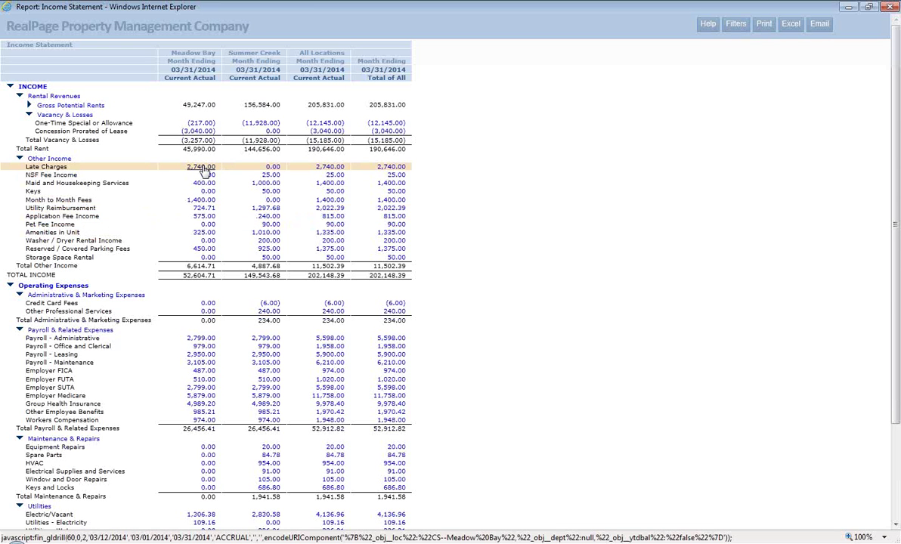
left_click(202, 169)
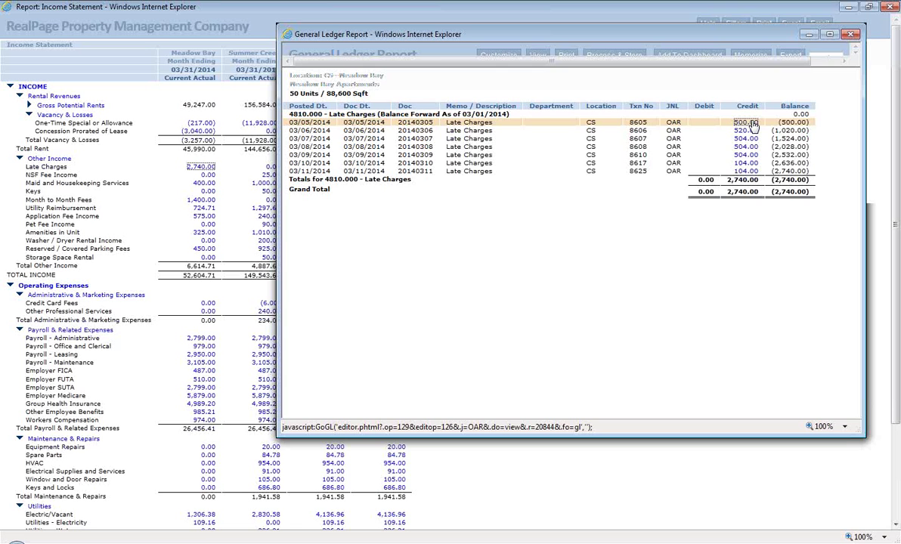
Step: Drill from the 500.00 credit into its journal entry and the OneSite details of $25.00 resident fees
left_click(745, 123)
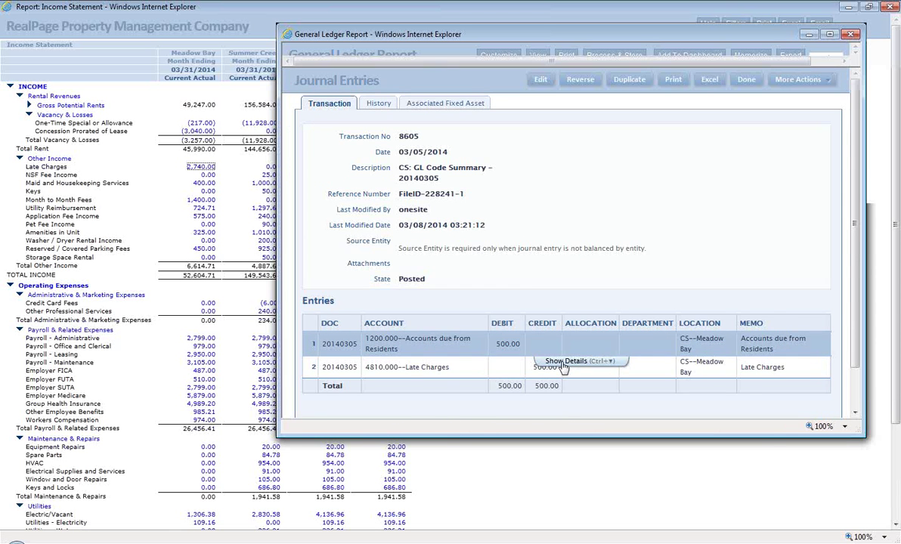
left_click(571, 361)
left_click(456, 359)
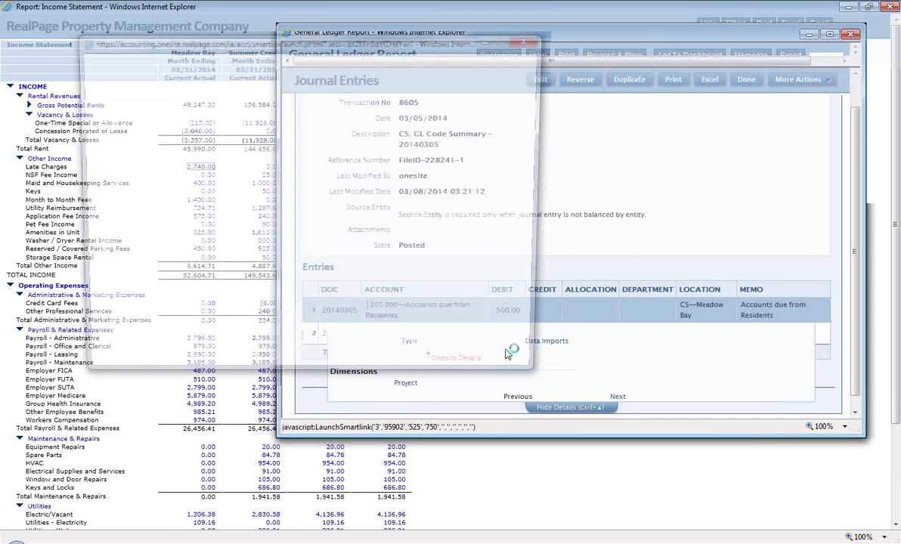
left_click_drag(398, 44, 679, 104)
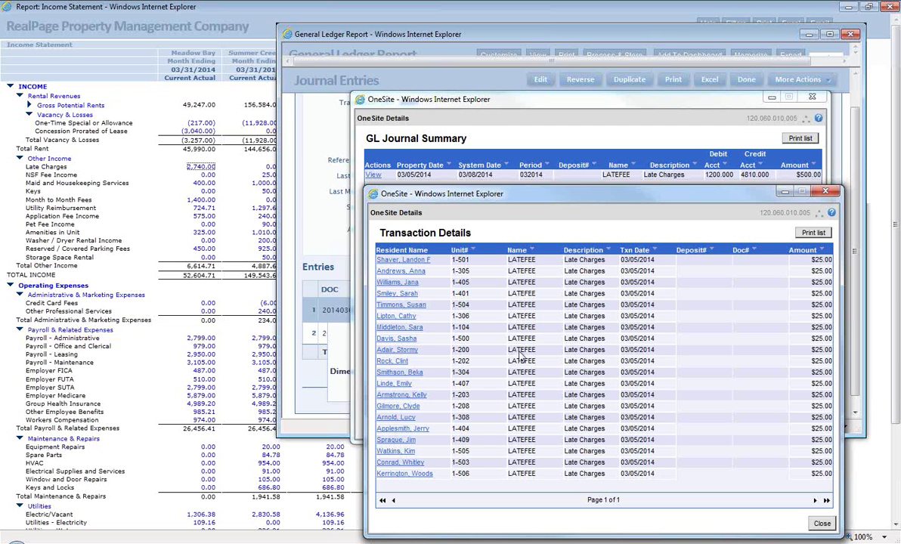
Step: View the first resident's Accounting Ledger, then close the ledger, journal, GL and Income Statement windows
left_click(418, 262)
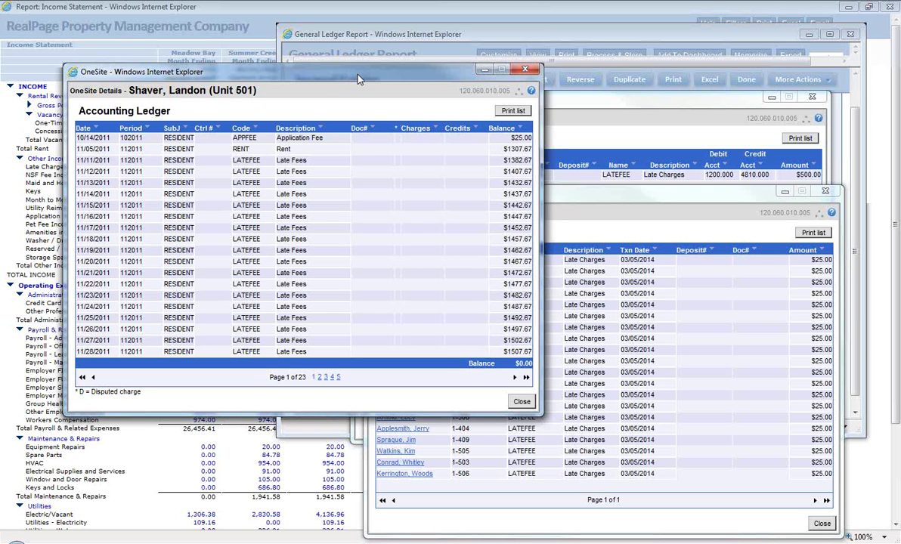
left_click(525, 72)
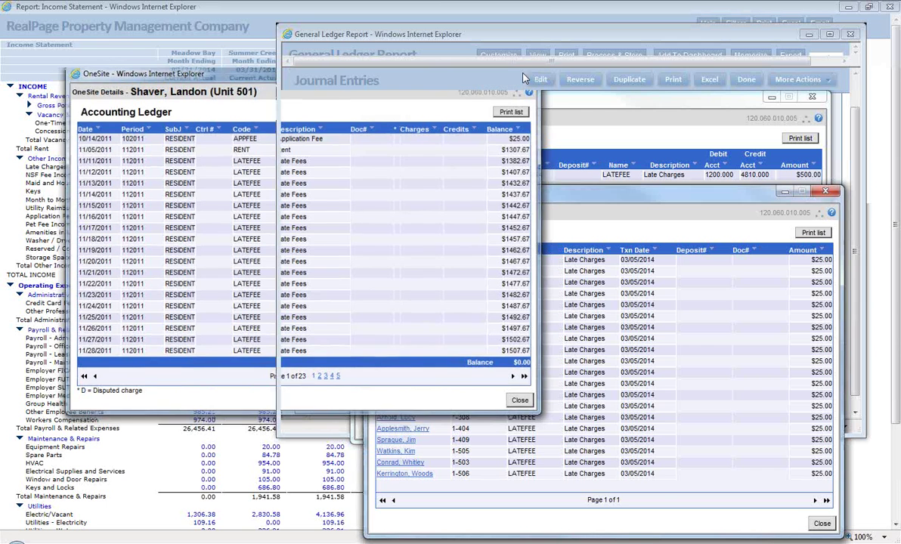
left_click(812, 96)
left_click(850, 34)
left_click(880, 10)
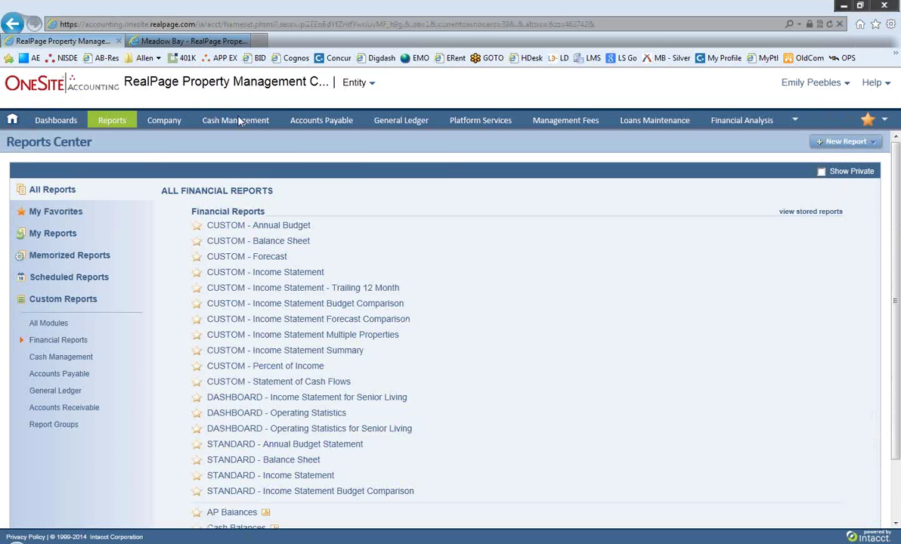
Step: Open Overview from the Cash Management menu
mouse_move(224, 114)
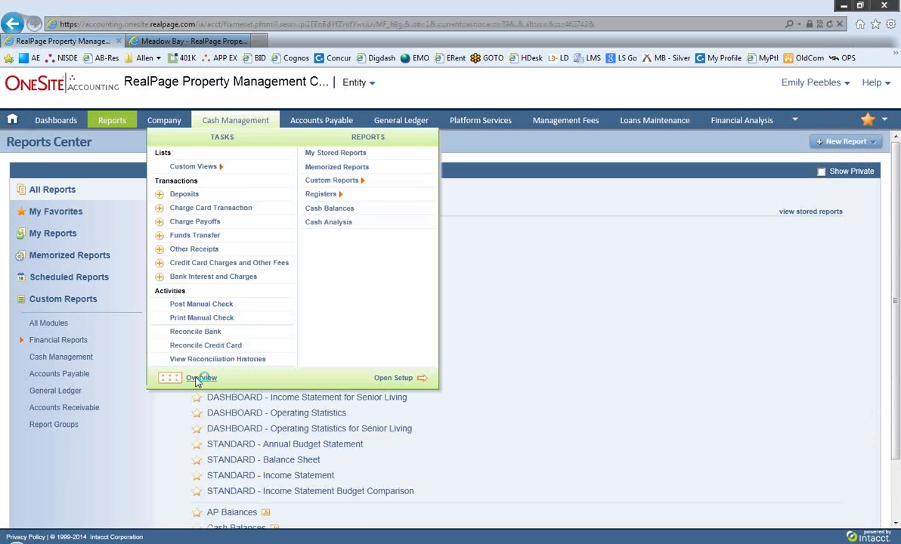
left_click(198, 377)
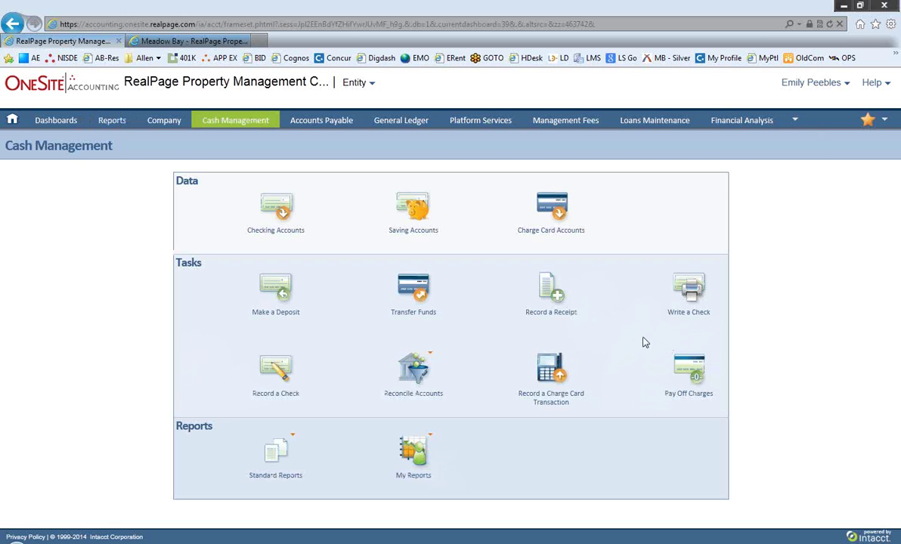
Step: Open Bank Reconciliation for checking accounts, then head to the Accounts Payable overview
mouse_move(438, 357)
left_click(448, 355)
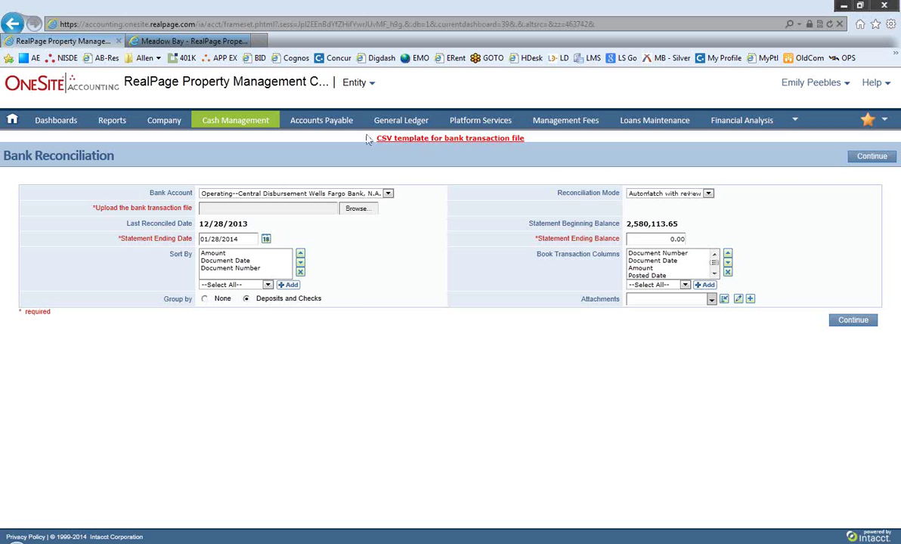
mouse_move(322, 120)
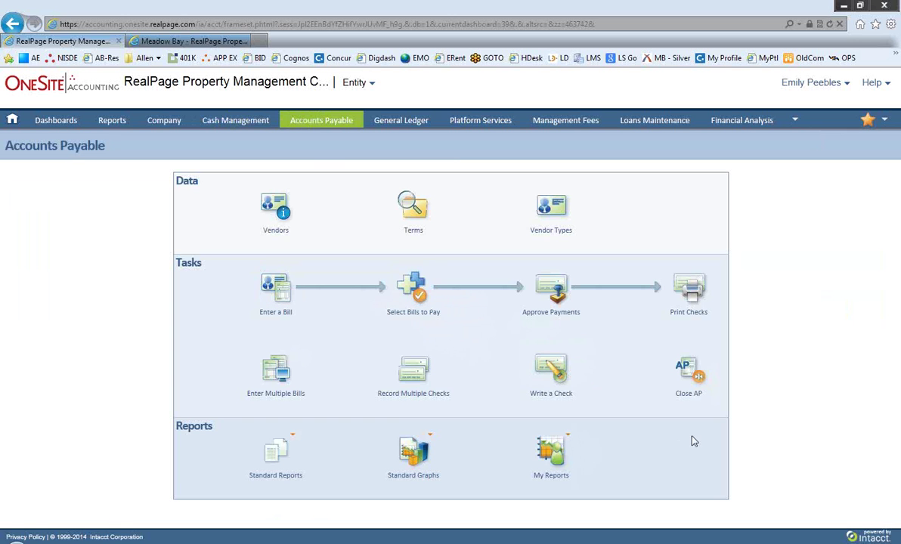
Step: View the bills to pay (261 bills, 97,024.87 due) and open the 492.63 San Diego water bill
left_click(550, 417)
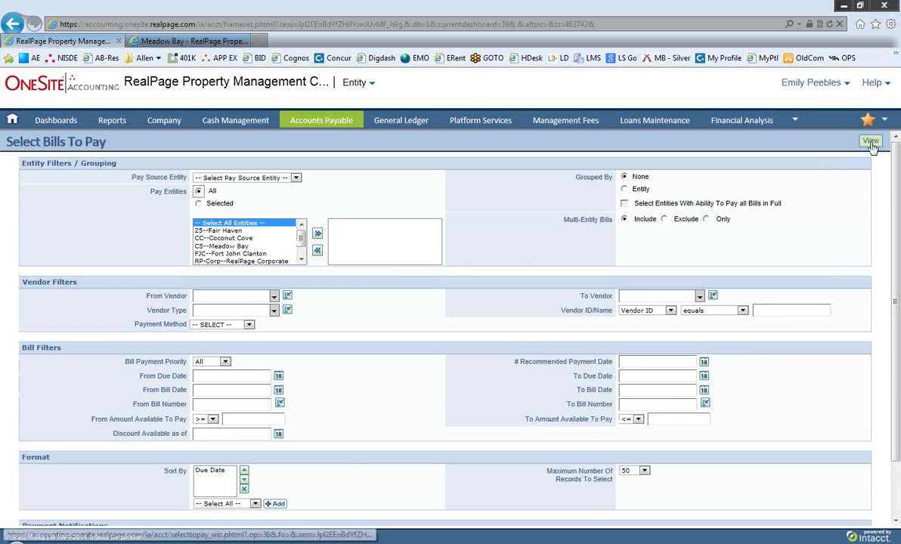
left_click(871, 141)
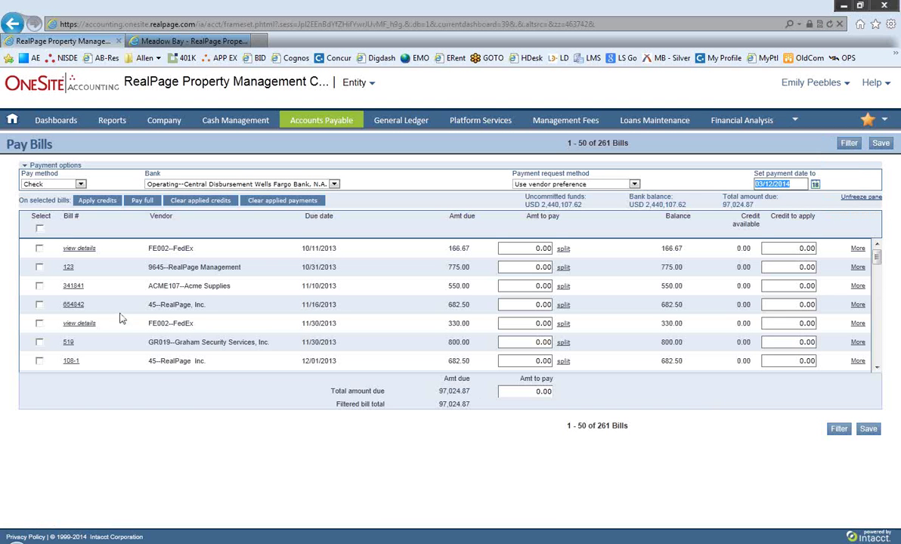
scroll(113, 258, "down", 4)
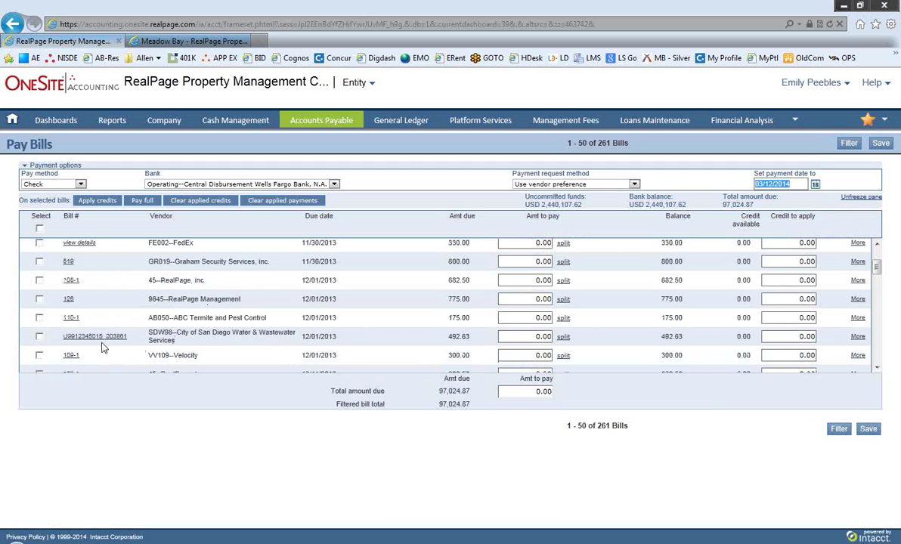
left_click(167, 339)
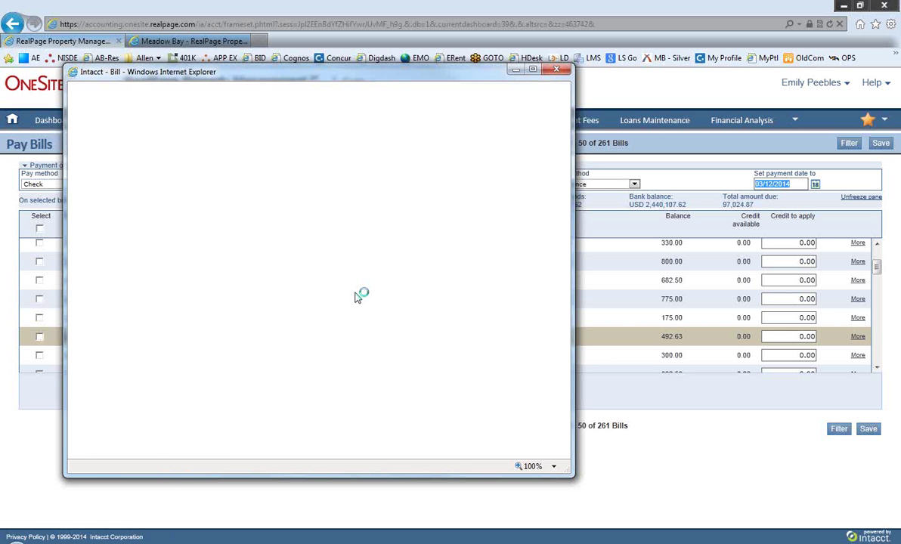
Step: View the bill's scanned invoice image, then close the invoice and bill details windows
scroll(345, 325, "down", 2)
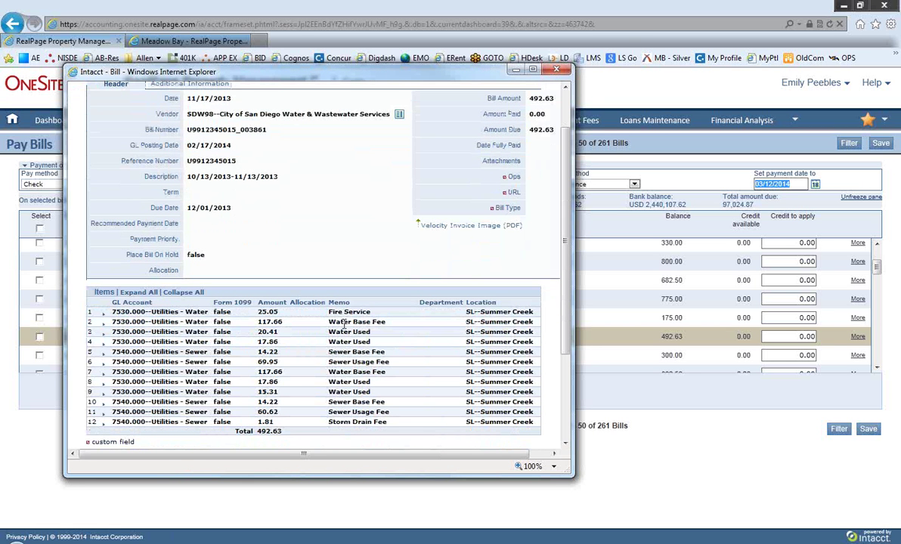
left_click(476, 226)
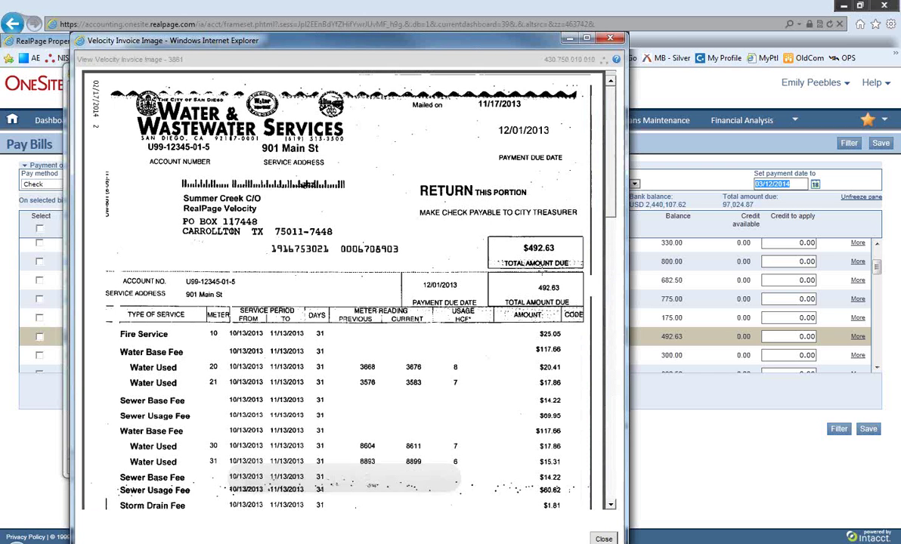
scroll(337, 287, "down", 1)
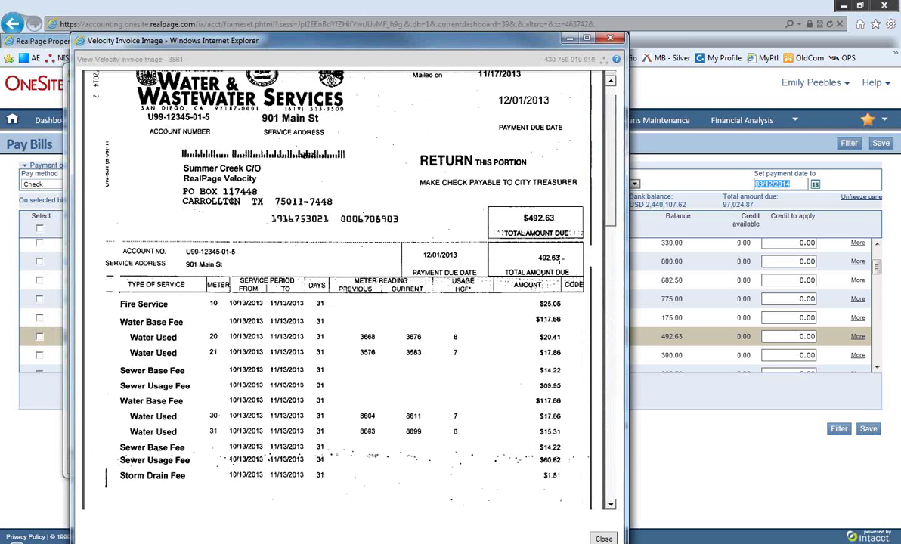
left_click(570, 37)
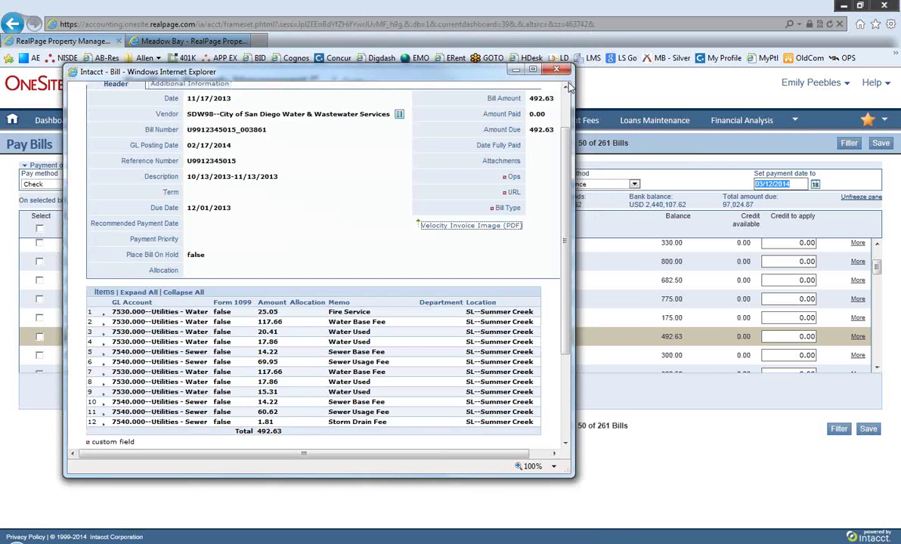
left_click(556, 68)
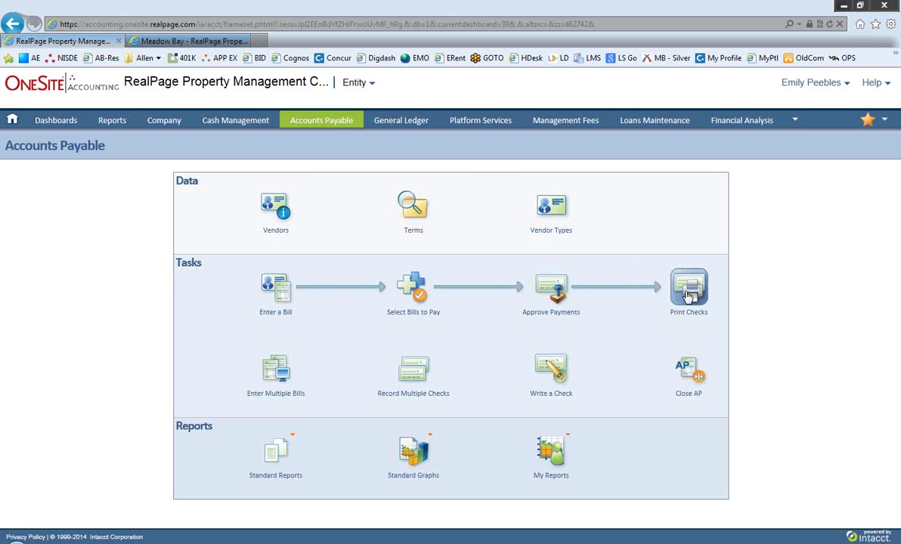
Step: Show the General Ledger, Platform Services, Management Fees and Loans Maintenance menus in turn
mouse_move(421, 123)
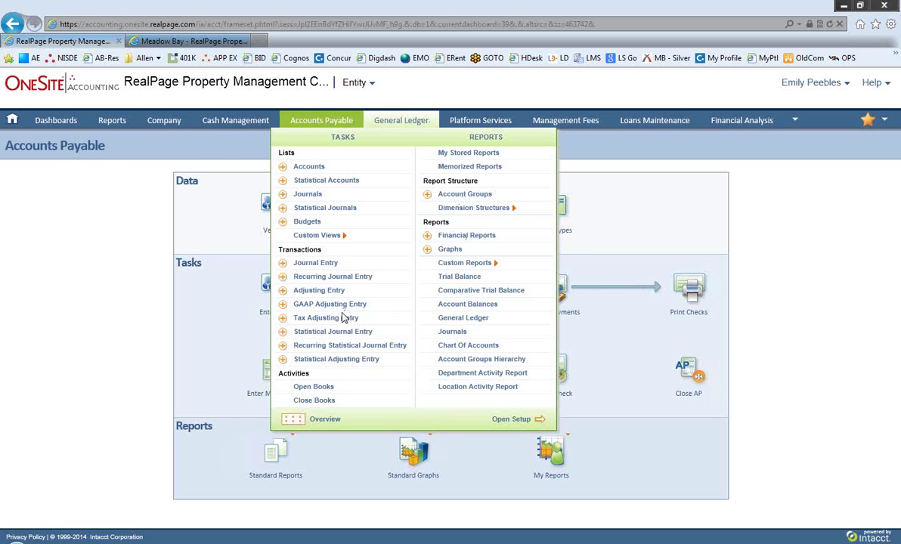
mouse_move(485, 125)
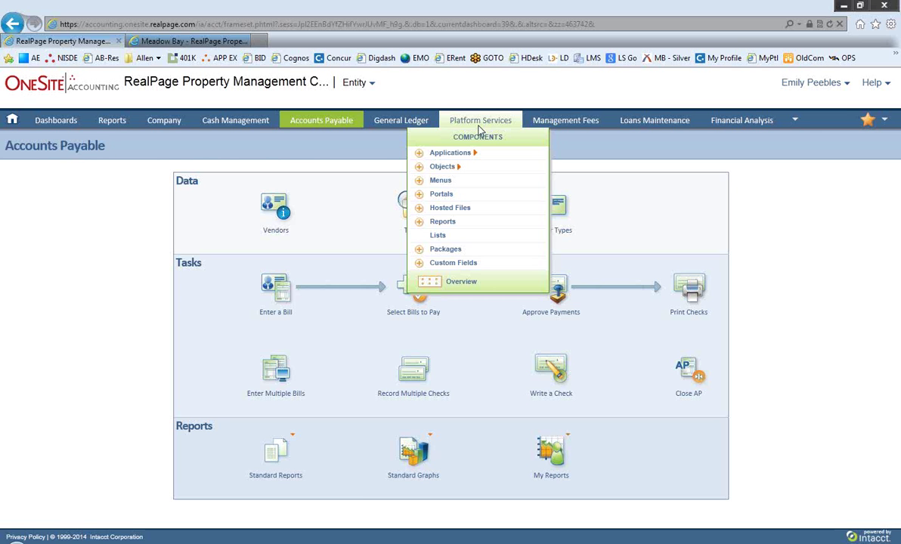
mouse_move(551, 129)
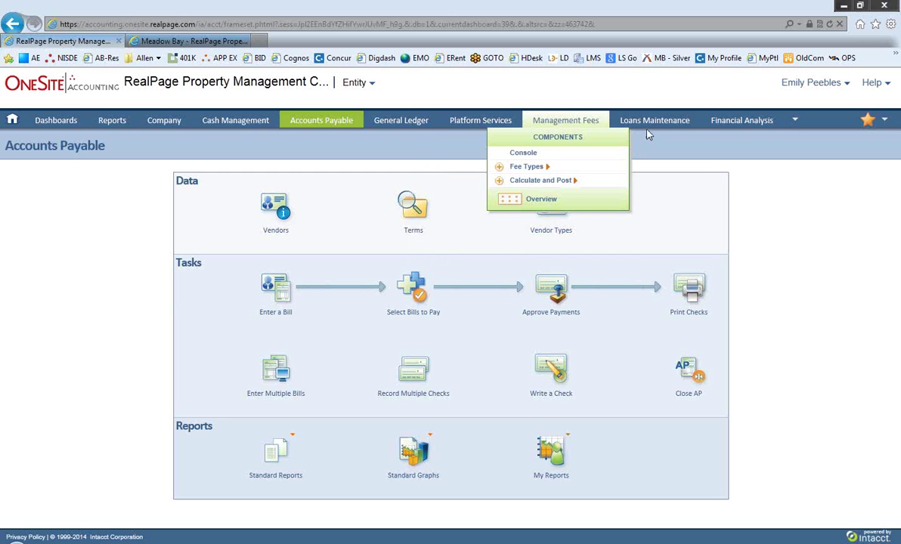
mouse_move(650, 130)
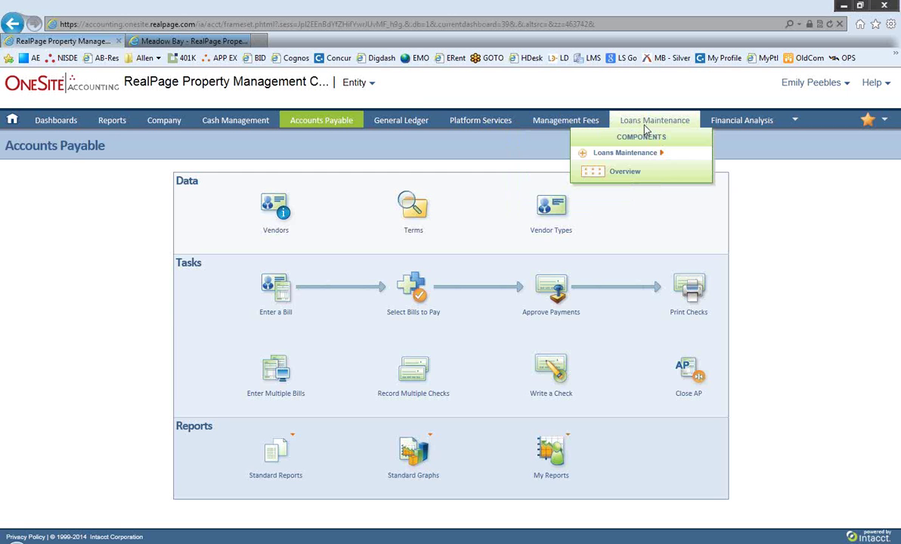
Step: Review the Financial Analysis options, then list the extra modules under the nav bar's overflow arrow
mouse_move(738, 130)
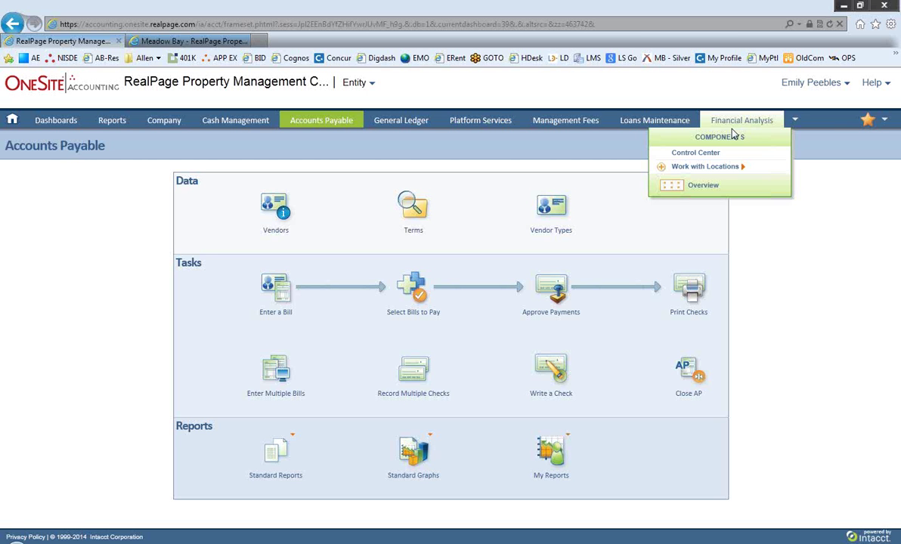
mouse_move(796, 122)
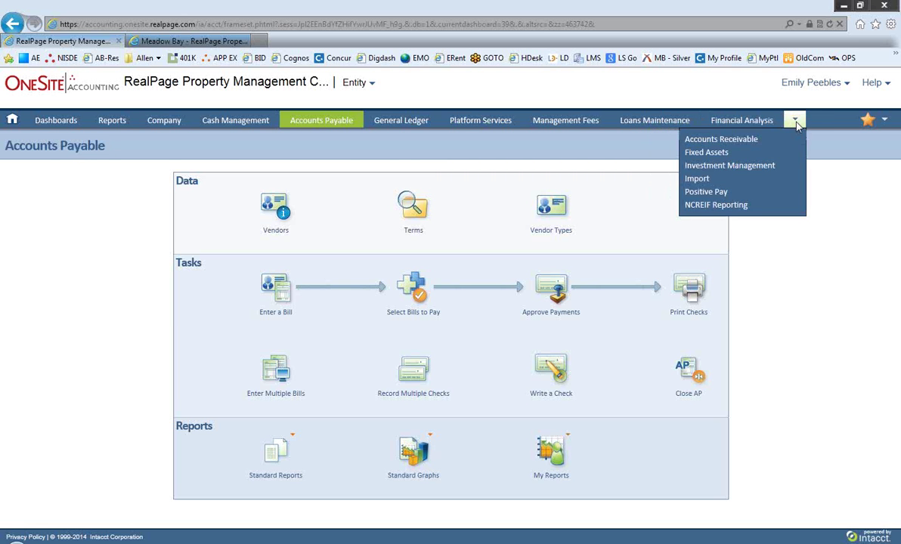
Step: View the flyouts for Accounts Receivable, Fixed Assets, Investment Management, Import, Positive Pay and NCREIF Reporting
mouse_move(790, 143)
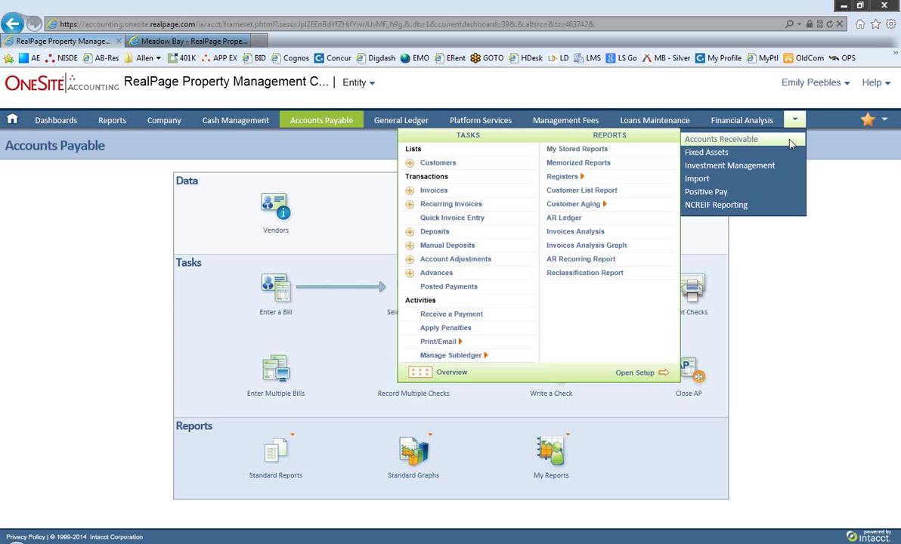
mouse_move(782, 155)
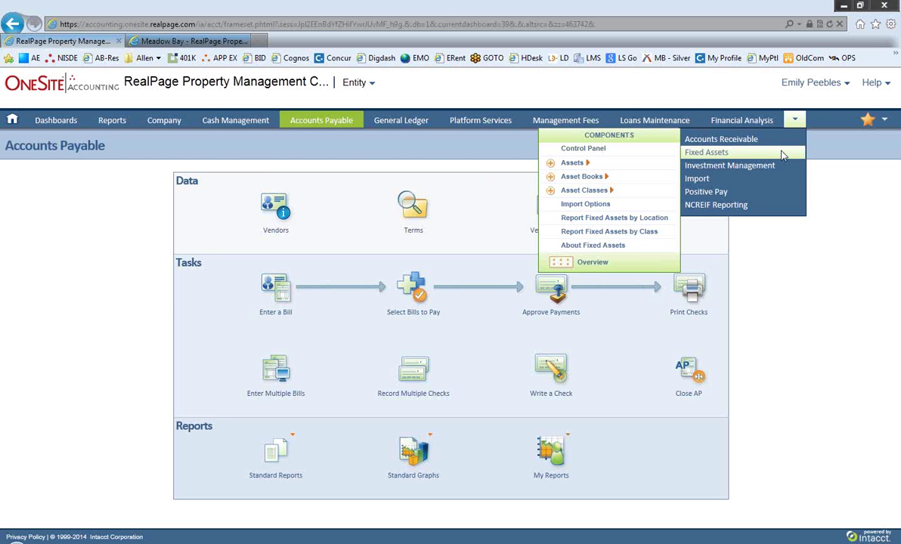
mouse_move(776, 171)
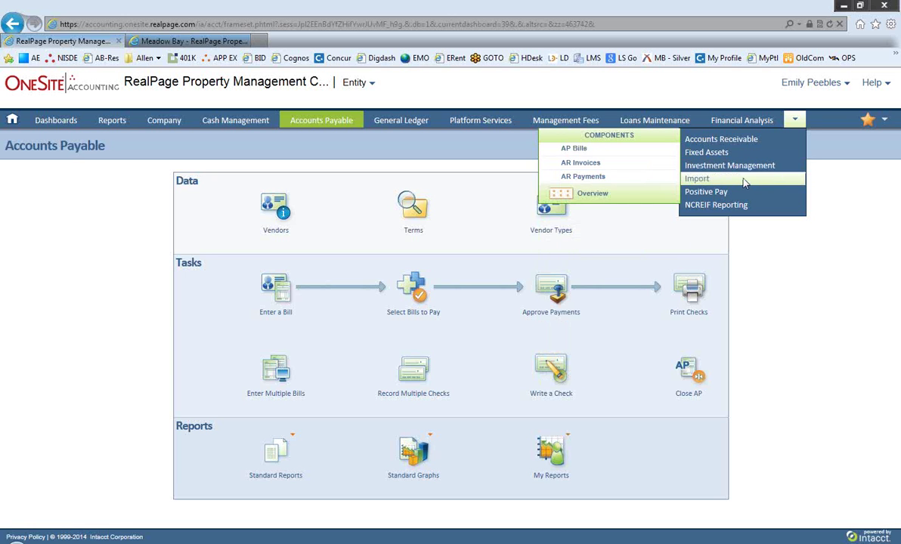
mouse_move(746, 195)
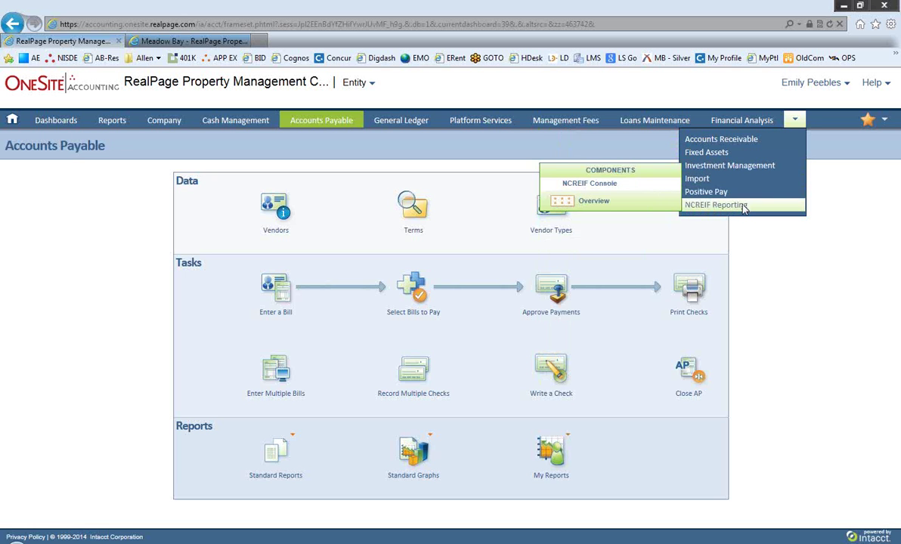
mouse_move(718, 152)
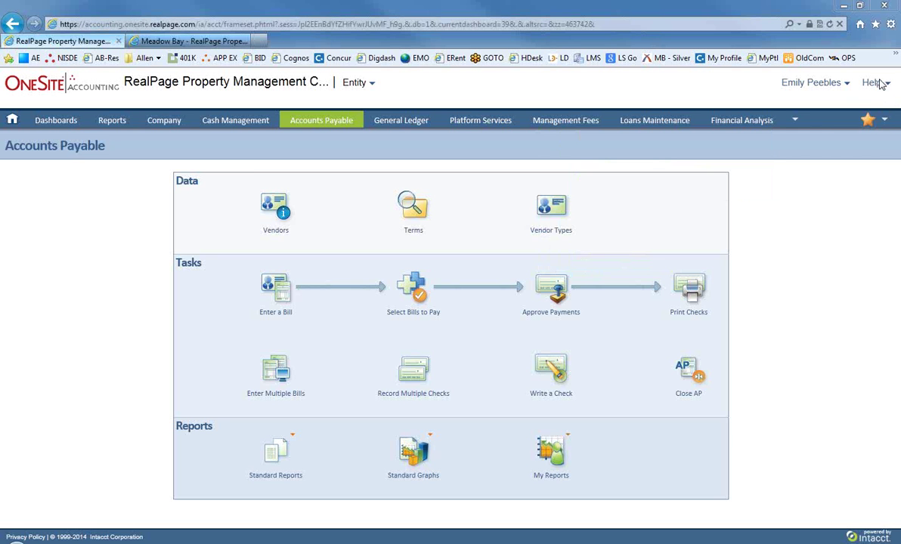
mouse_move(870, 83)
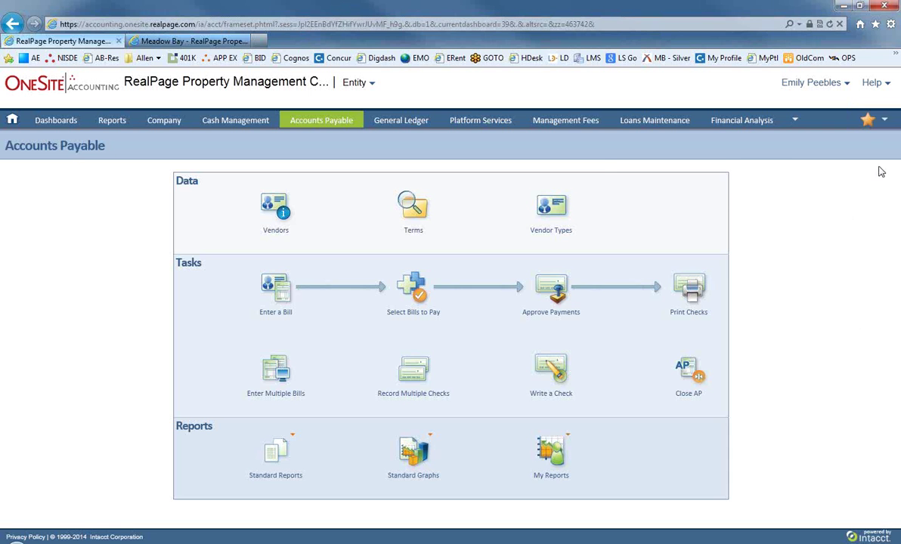
Step: Show the Search/Favorites panel with its saved bookmarks from Enter a bill through Allocations
left_click(868, 120)
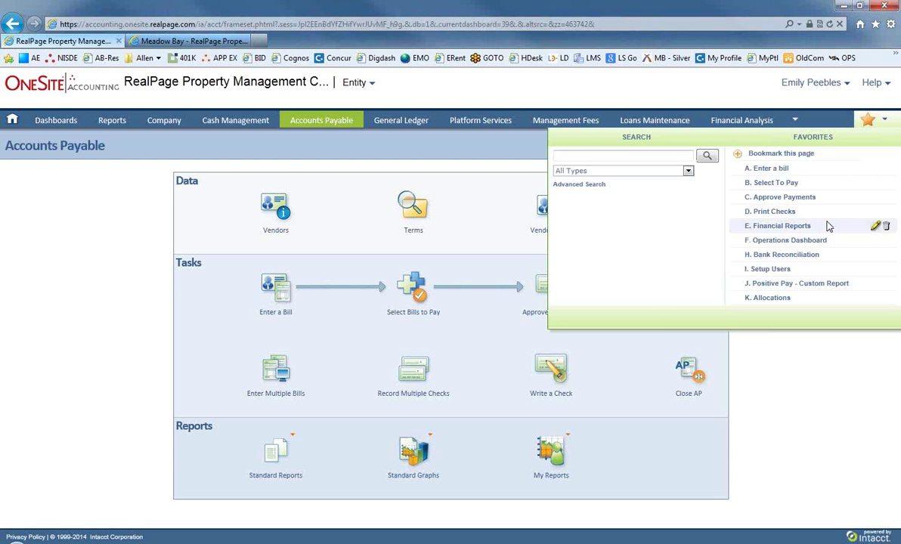
Step: Search Bill Items for 321321, replacing the earlier search term 100
left_click(686, 154)
type("100")
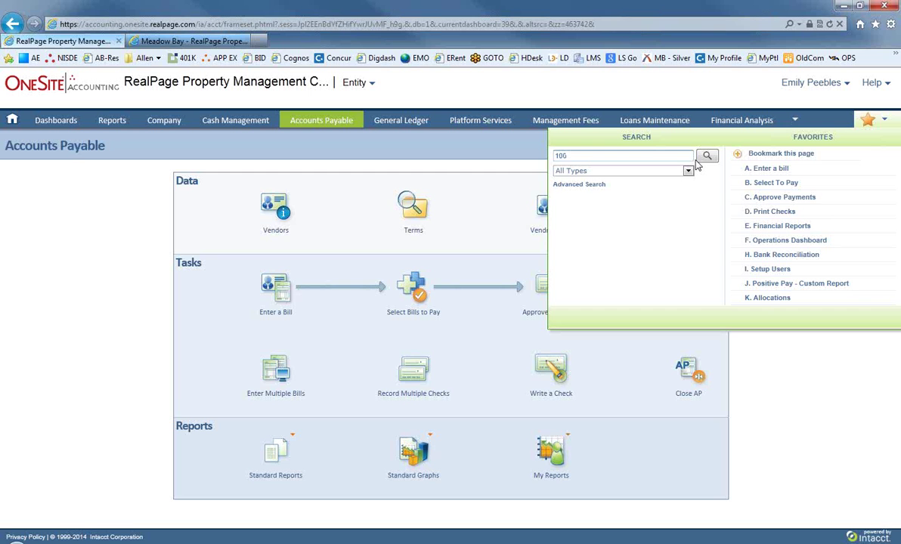
key("BackSpace")
key("BackSpace")
key("BackSpace")
type("321321")
left_click(686, 171)
left_click(633, 323)
left_click(708, 156)
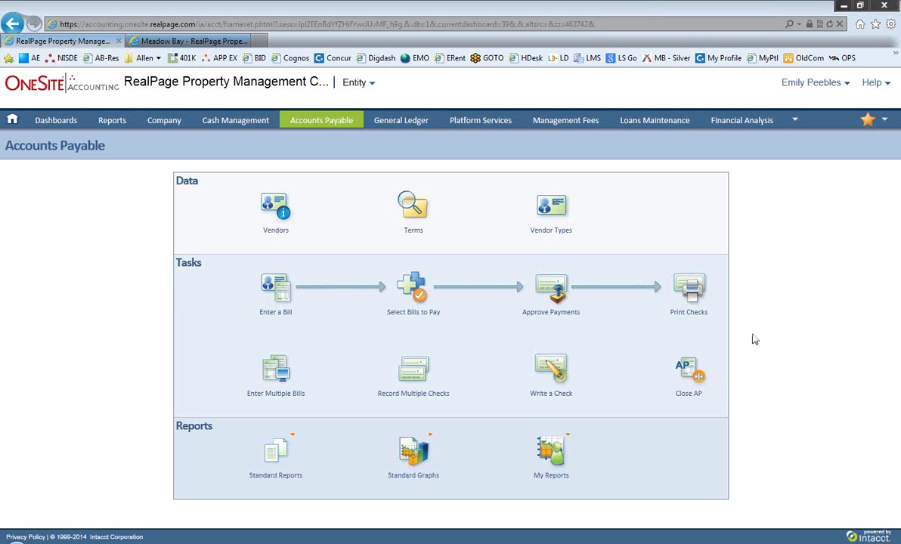
Step: Wait while the new Accounts Payable page loads the search results
left_click(790, 115)
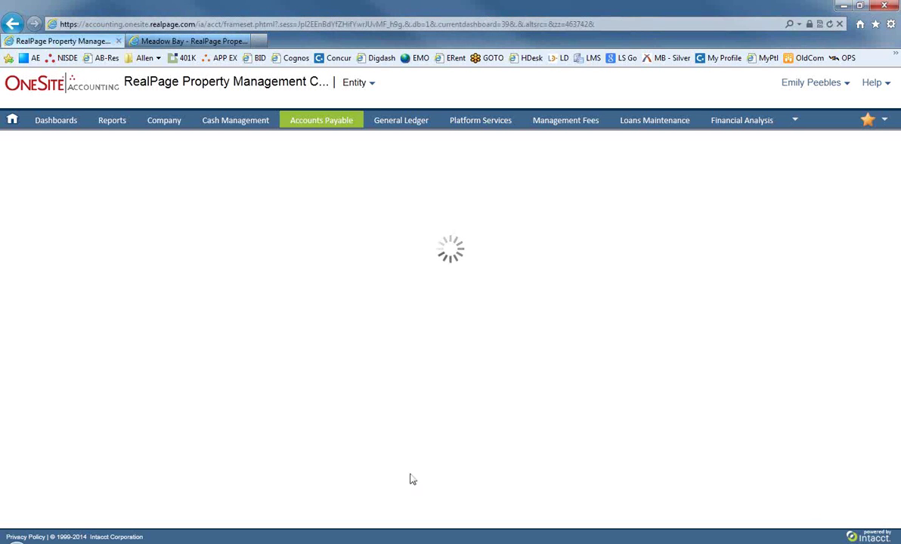
mouse_move(280, 540)
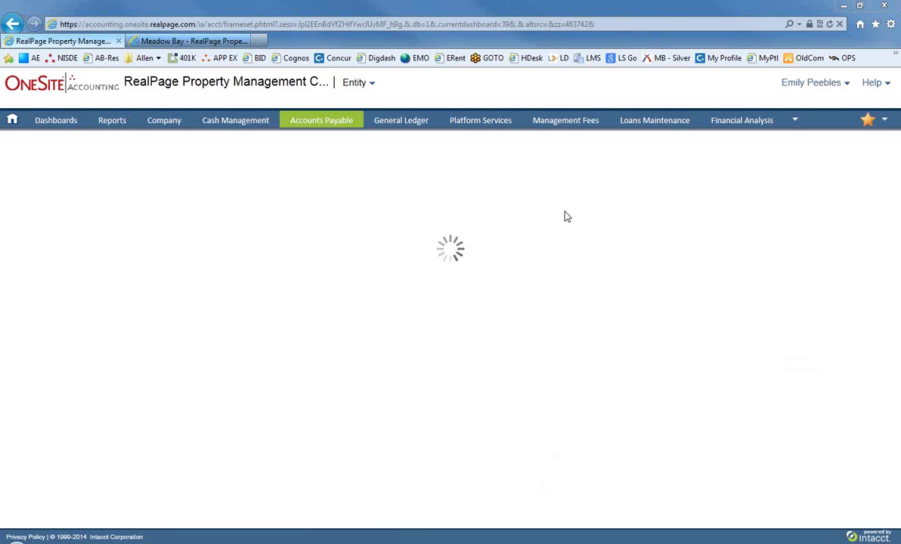